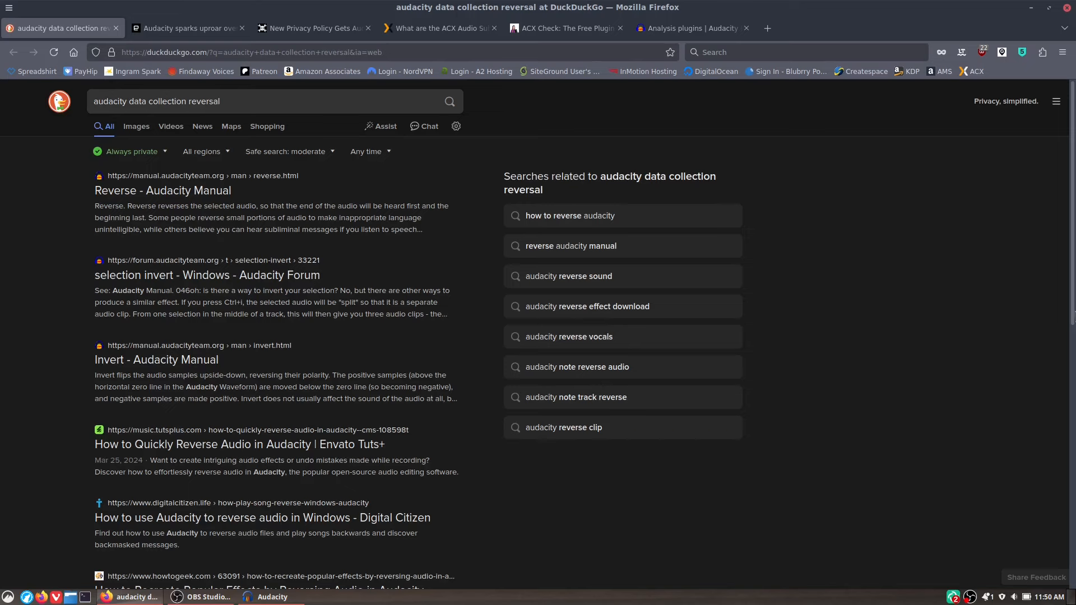
Step: Read through the Engadget article about the uproar over Audacity's new data collection policy
key("ctrl+Tab")
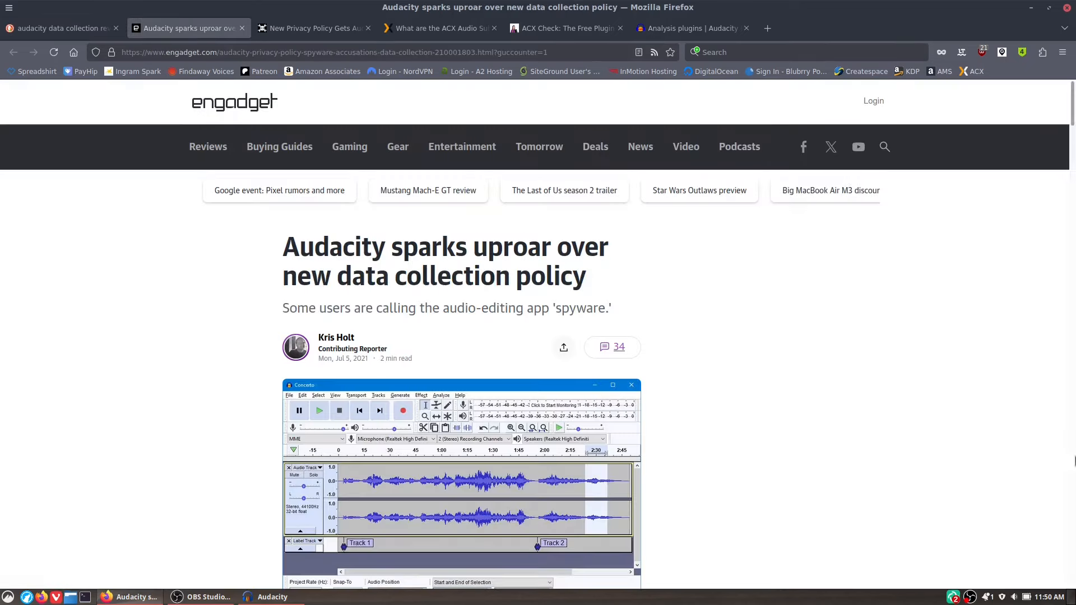
scroll(785, 272, "down", 5)
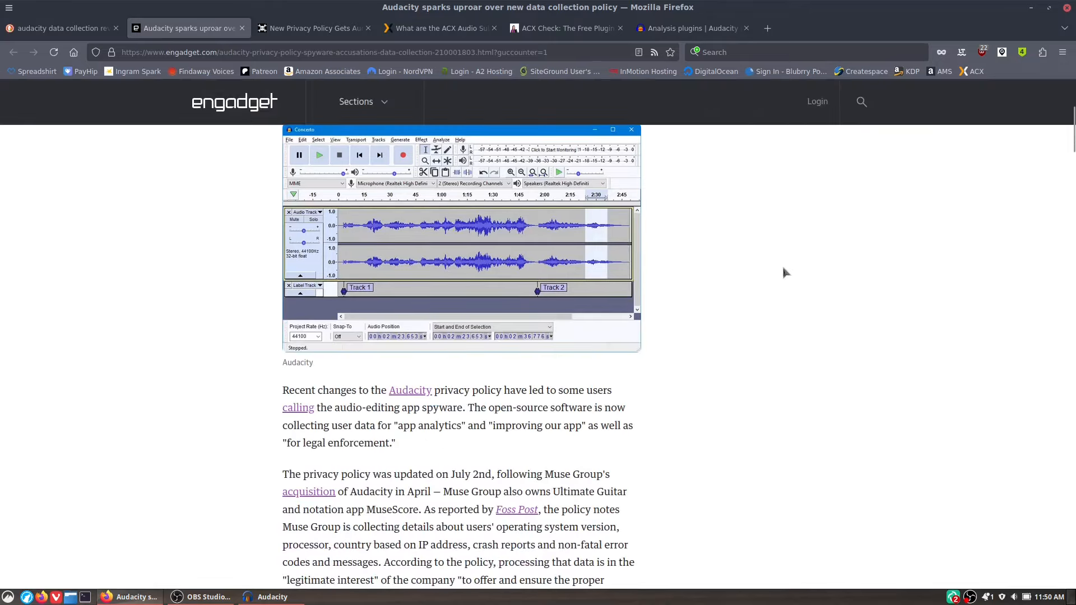
scroll(784, 271, "down", 5)
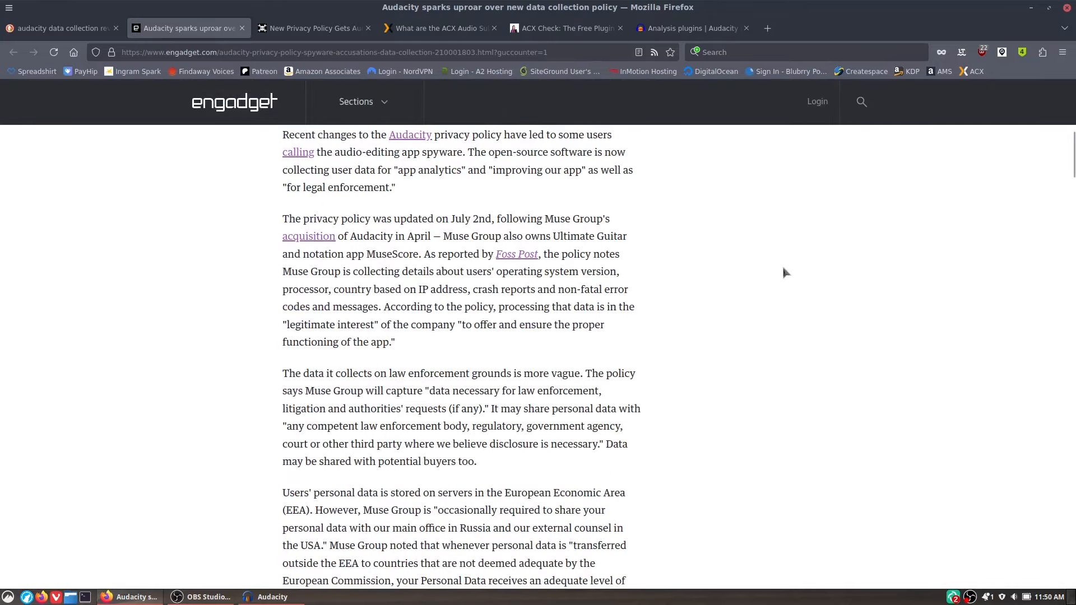
scroll(785, 273, "down", 7)
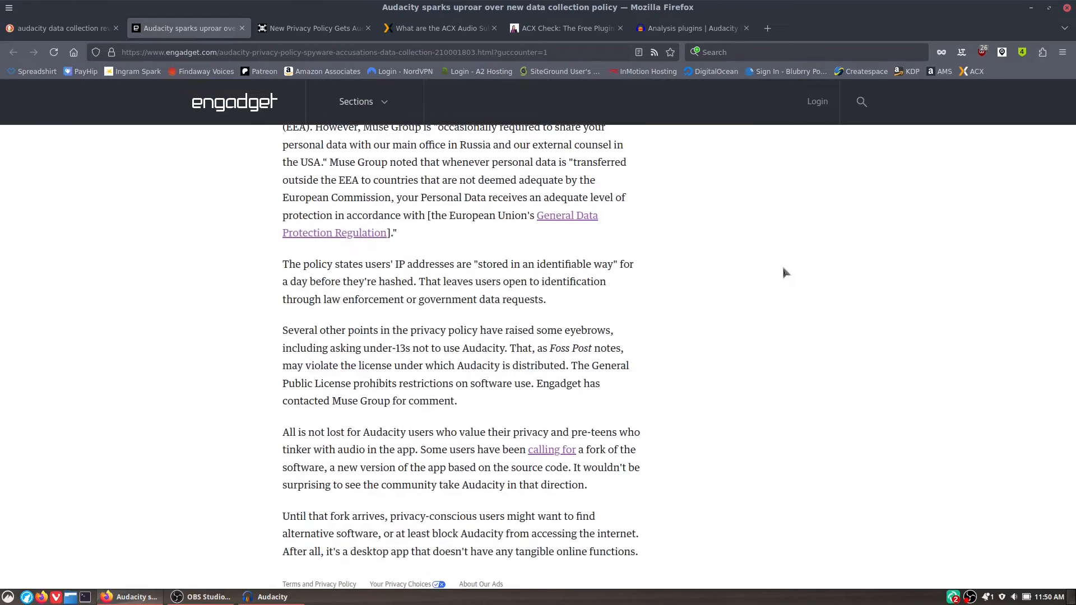
scroll(784, 273, "down", 4)
scroll(784, 272, "up", 18)
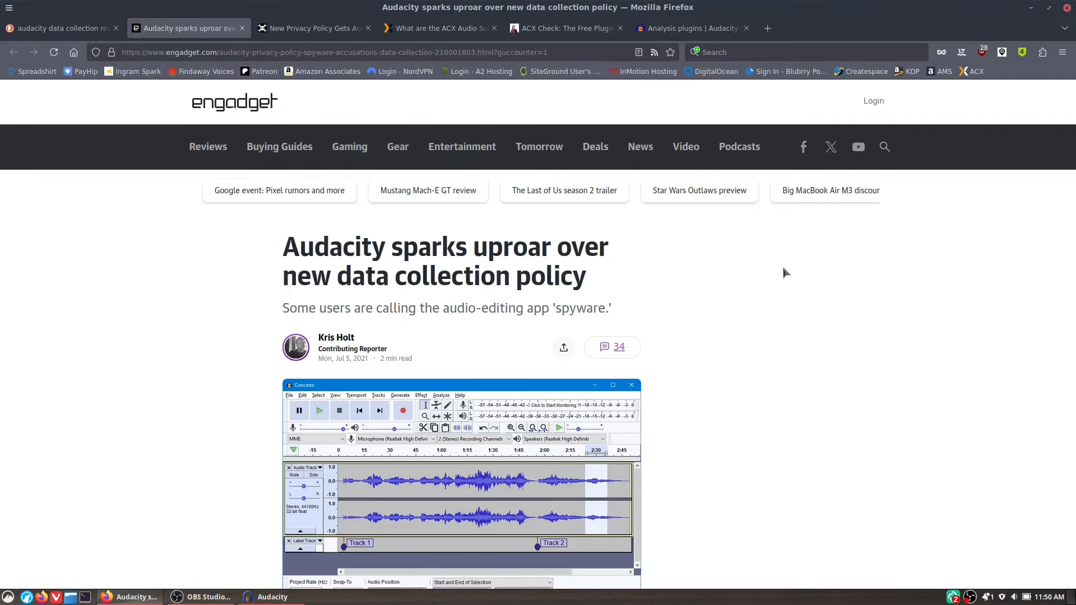
Step: Examine the Hackaday article on Audacity's new privacy policy, comparing it with the Engadget article
left_click(305, 28)
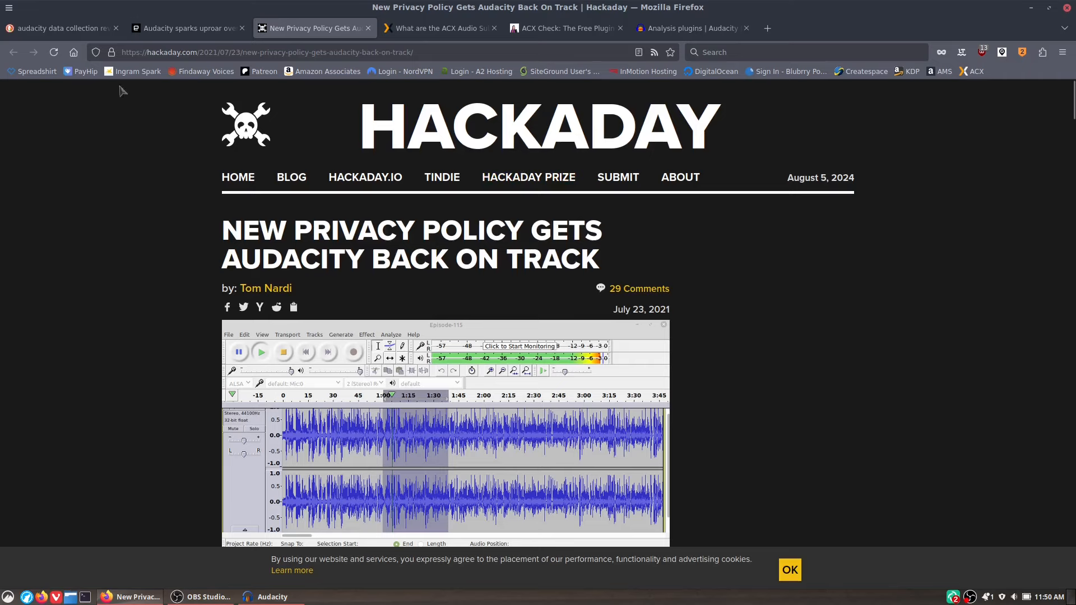
left_click(168, 30)
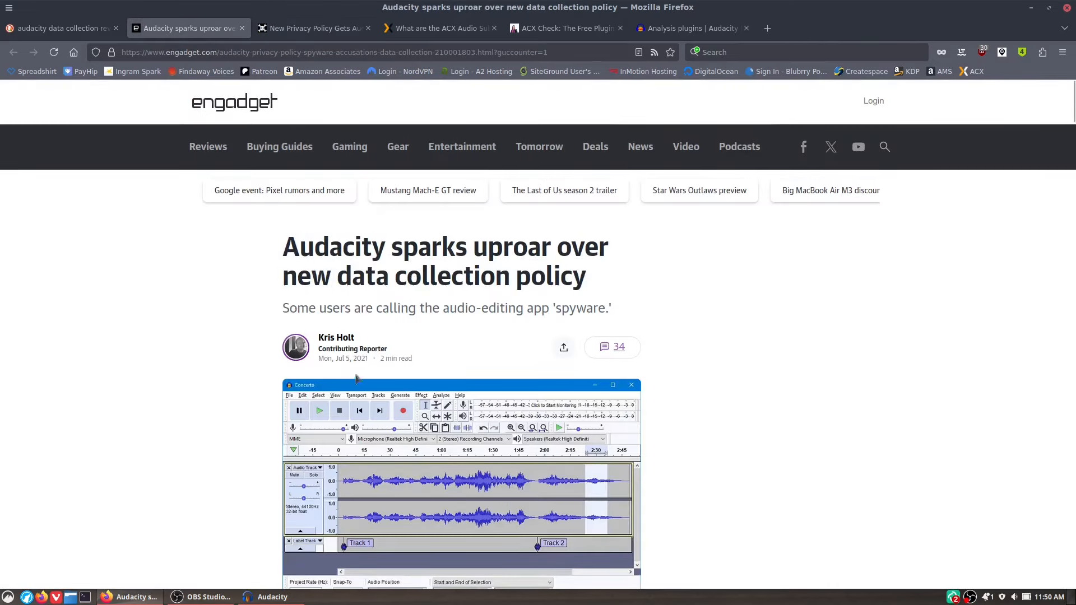
left_click(314, 28)
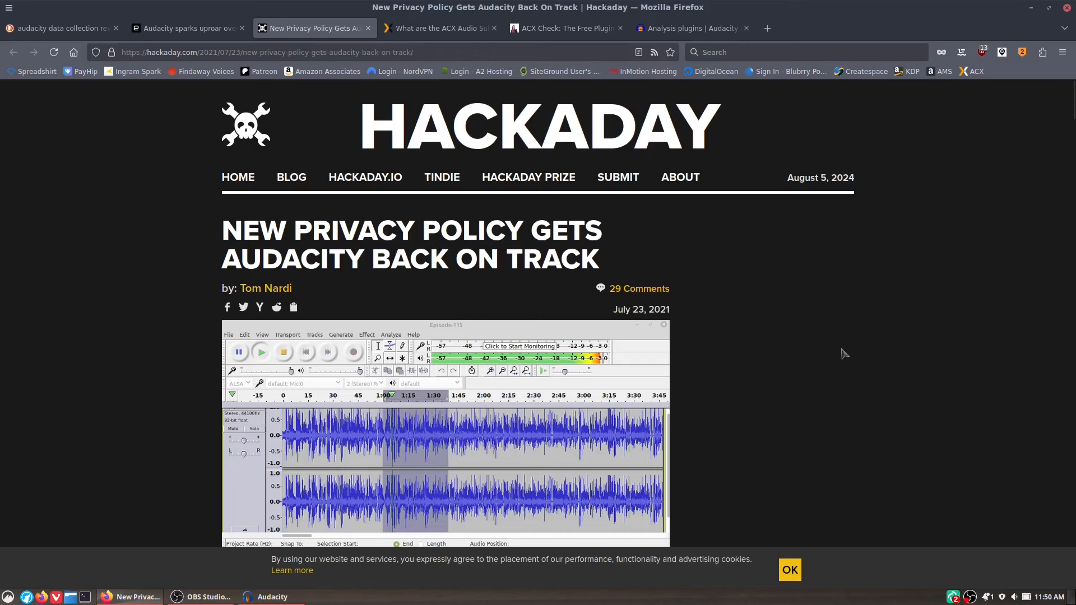
scroll(844, 353, "down", 5)
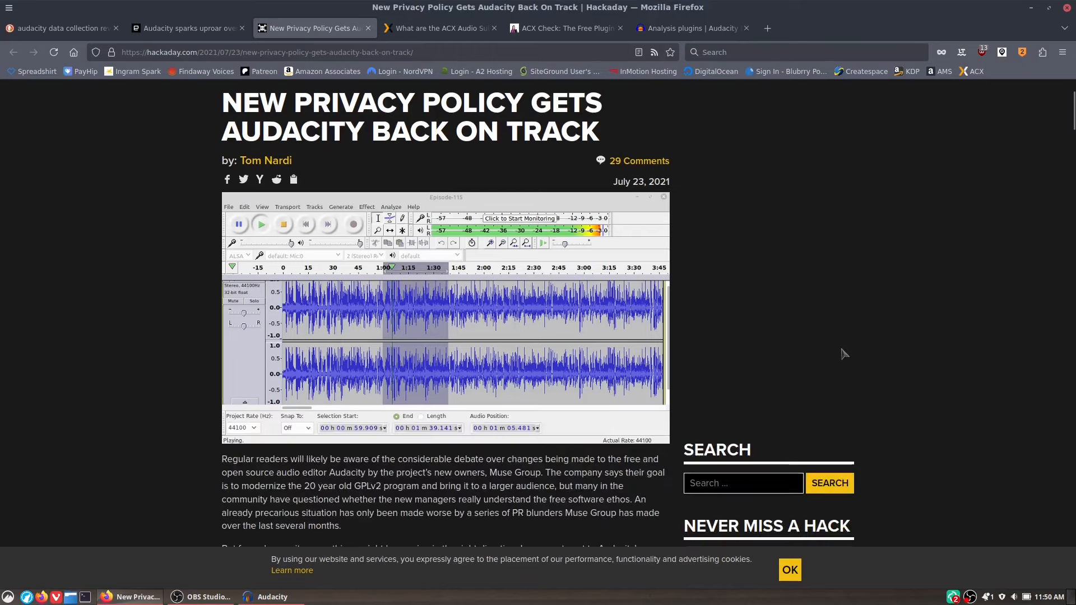
scroll(843, 353, "up", 5)
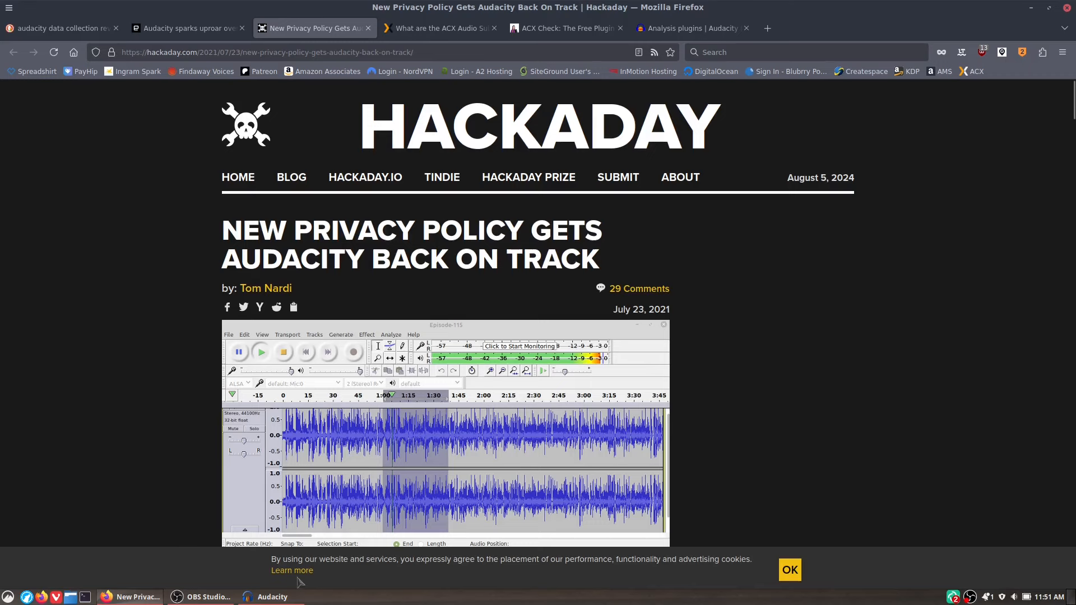
Step: Switch to Audacity and dismiss its welcome dialog
left_click(268, 597)
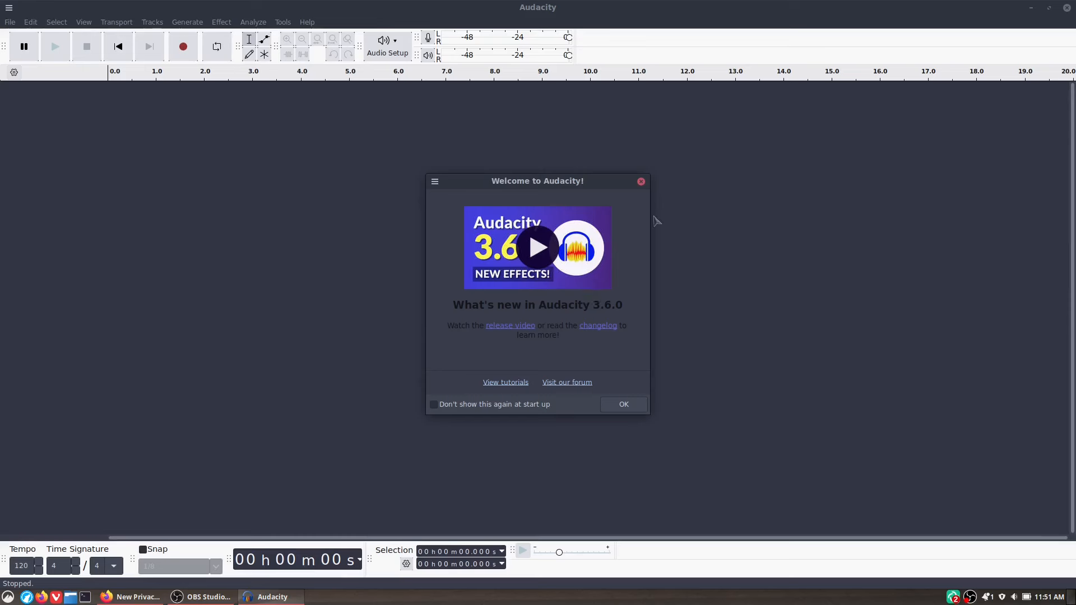
left_click(642, 181)
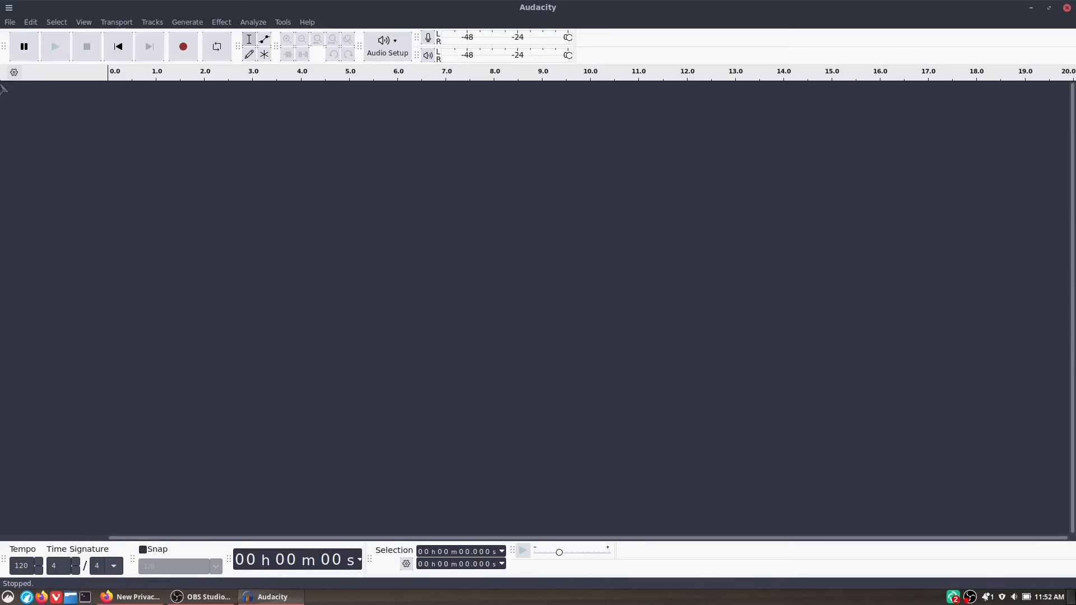
left_click(10, 22)
mouse_move(34, 25)
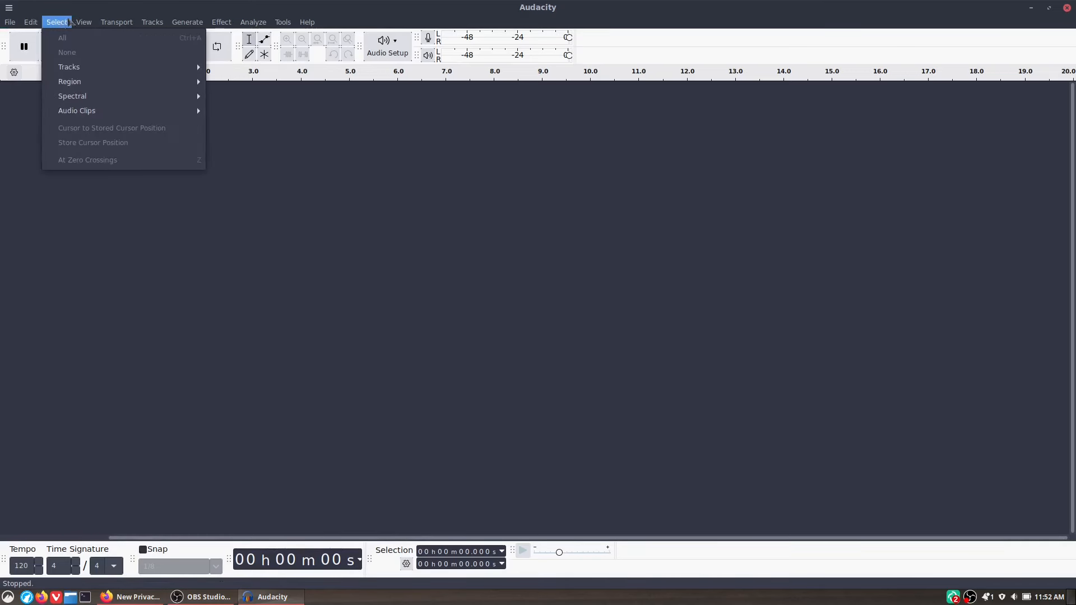
mouse_move(86, 25)
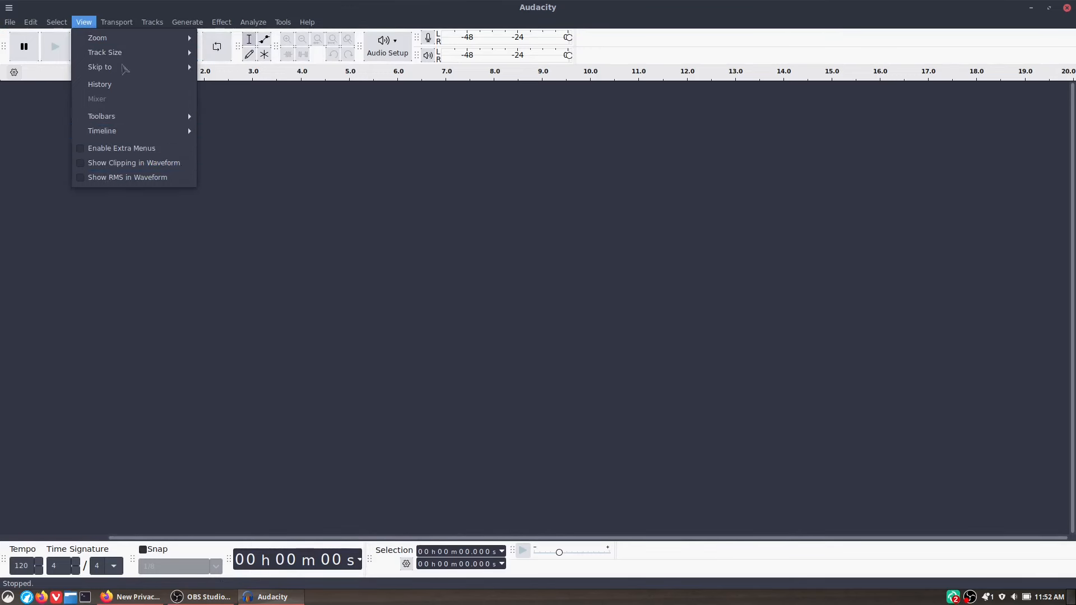
left_click(130, 24)
left_click(132, 25)
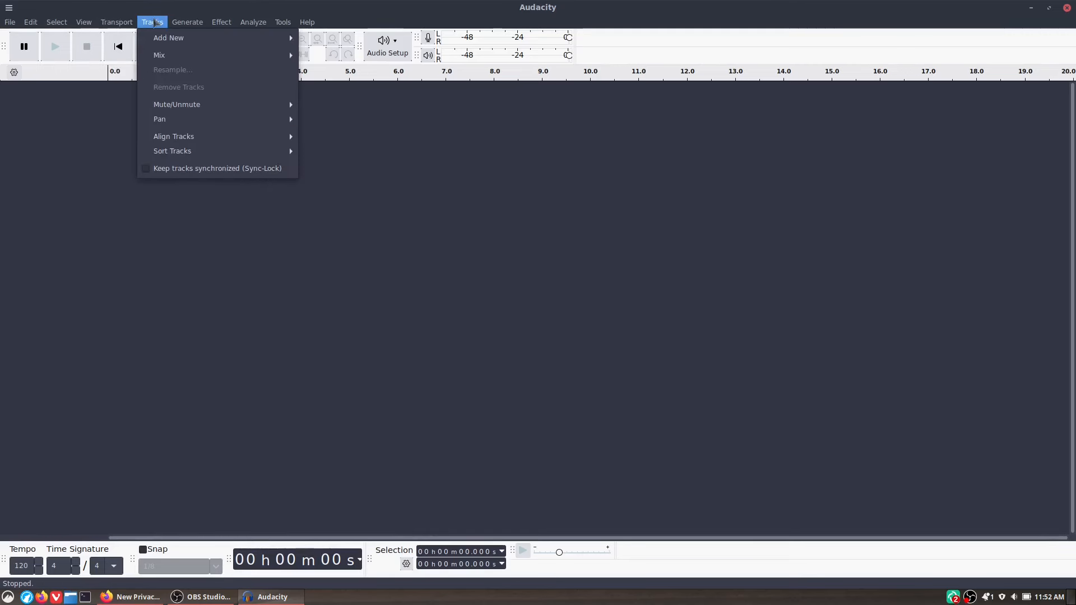
left_click(185, 24)
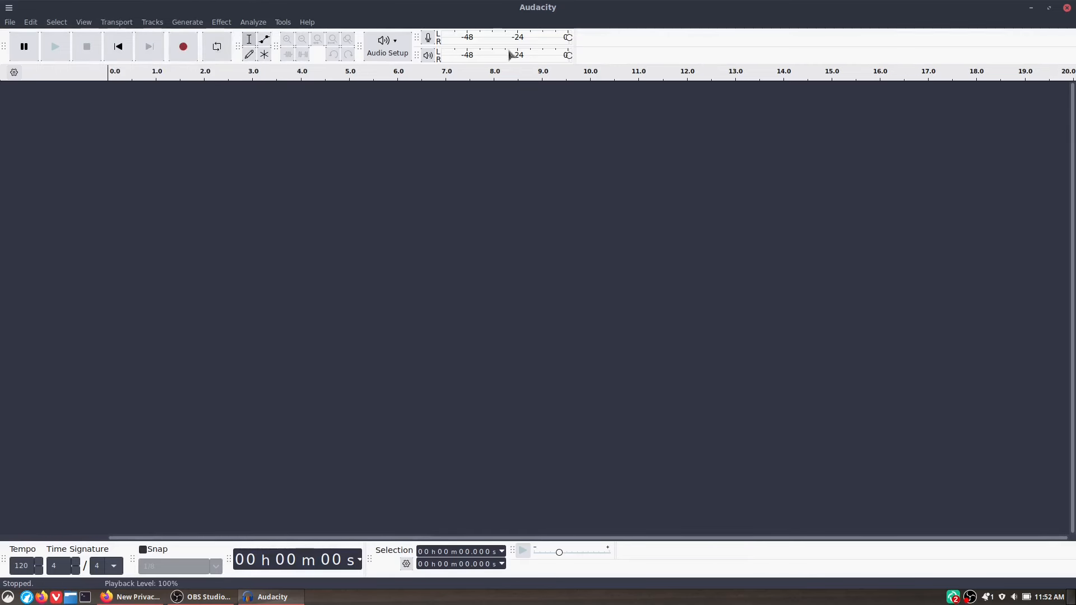
Step: Set the recording device to USB Audio CODEC: - (hw:1,0) and start monitoring the recording level
left_click(392, 41)
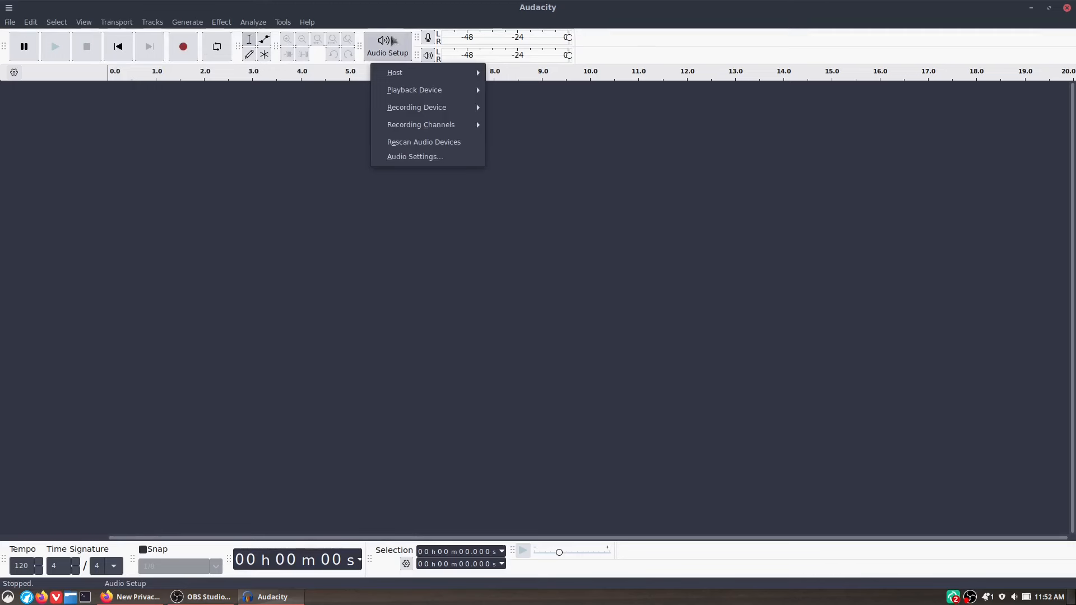
mouse_move(428, 94)
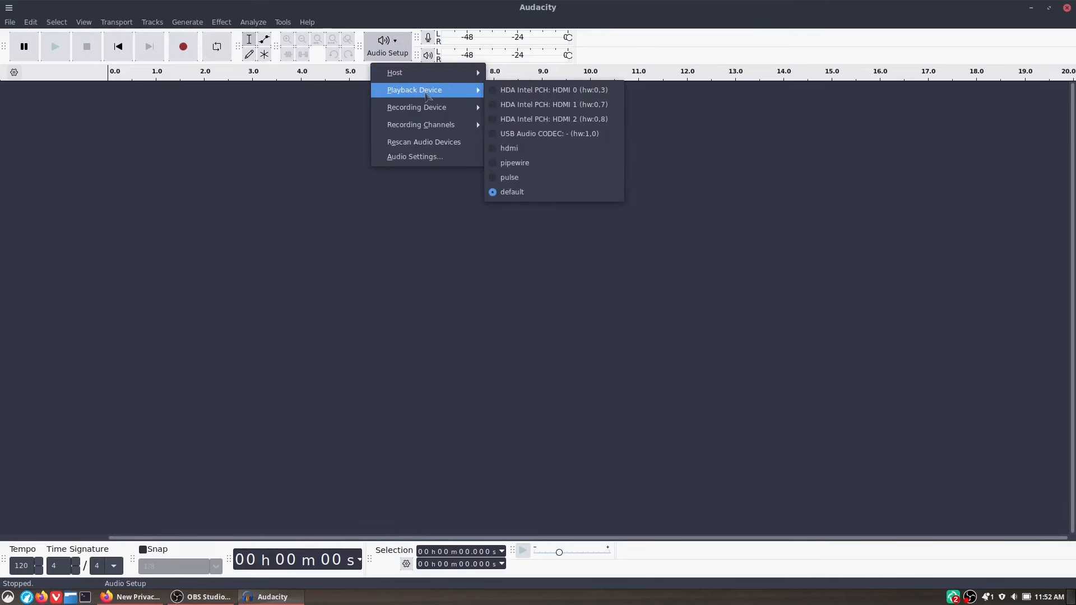
mouse_move(422, 94)
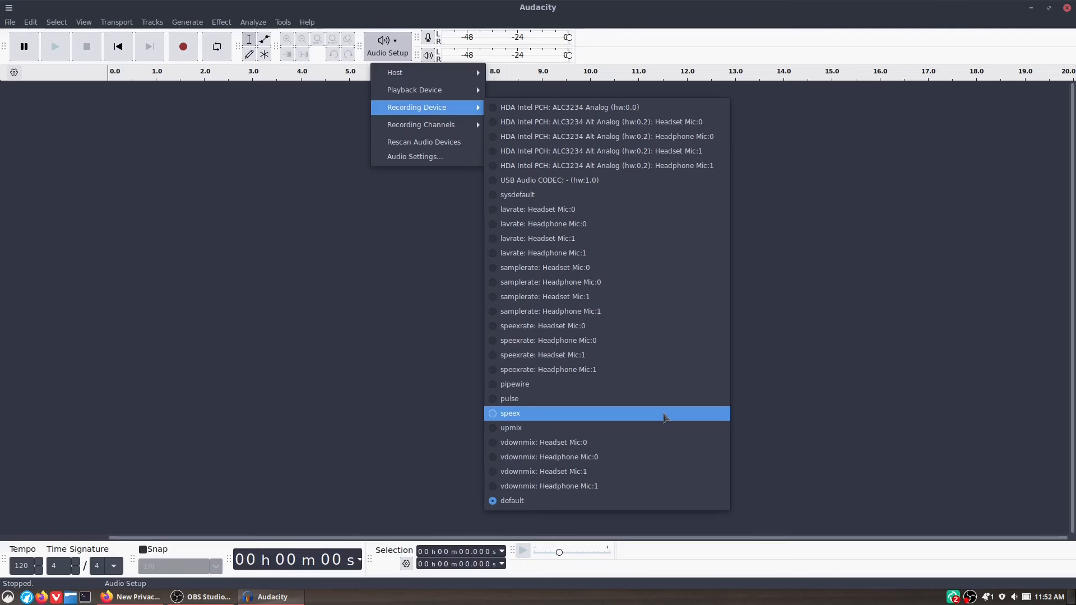
left_click(504, 180)
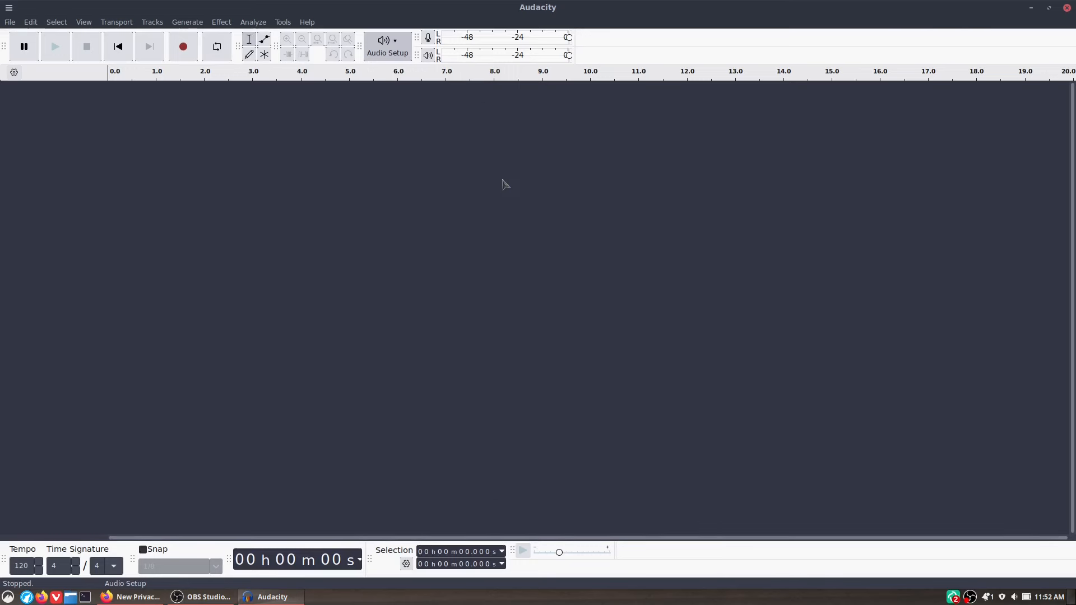
left_click(428, 39)
left_click(448, 51)
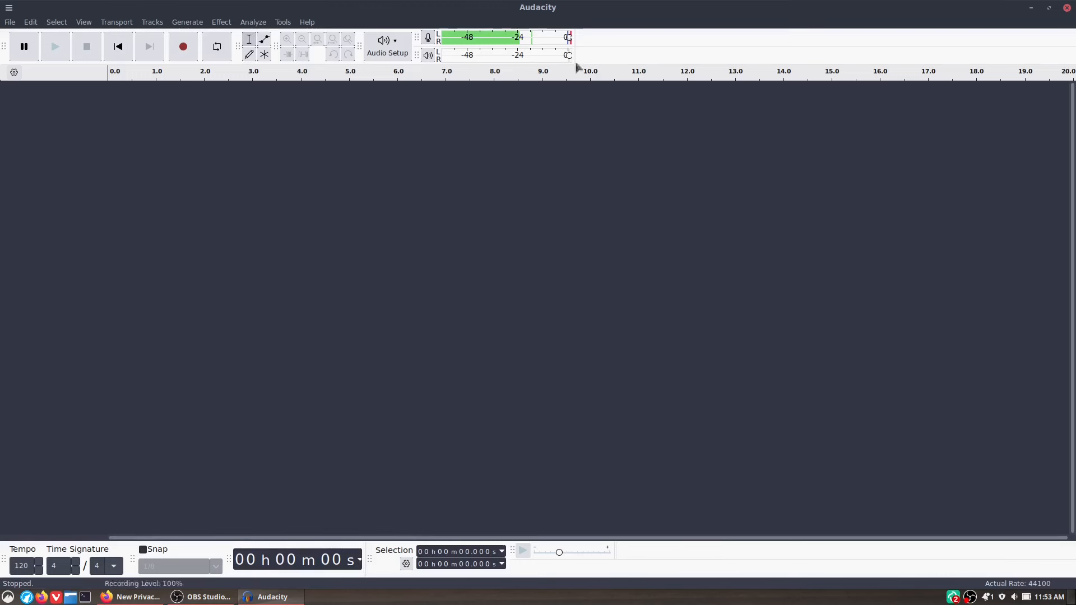
Step: Examine the host and playback device options in the audio settings, leaving them as they are
left_click(407, 49)
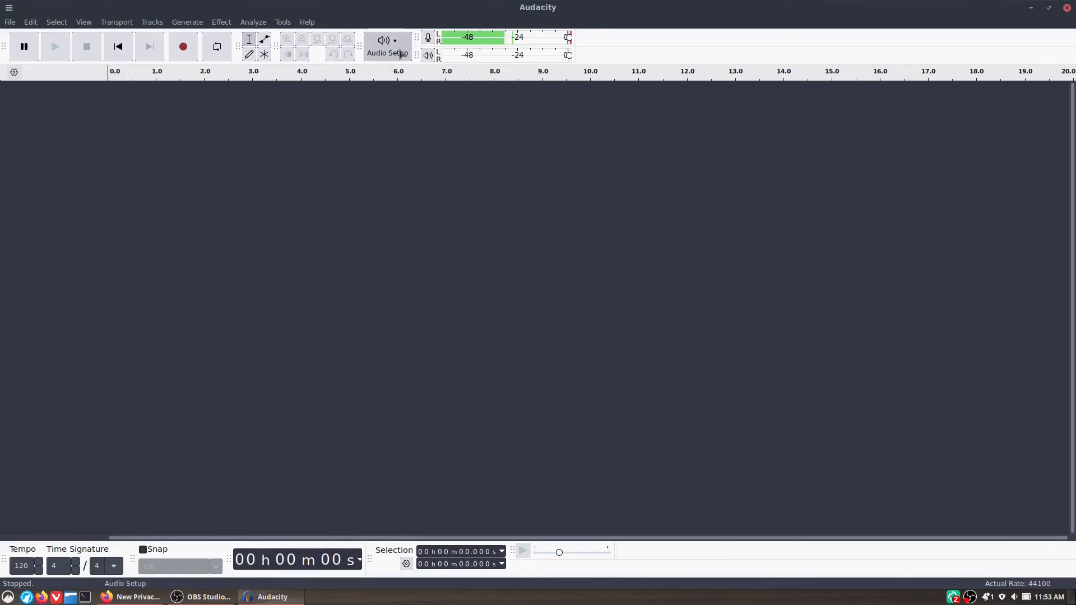
mouse_move(415, 91)
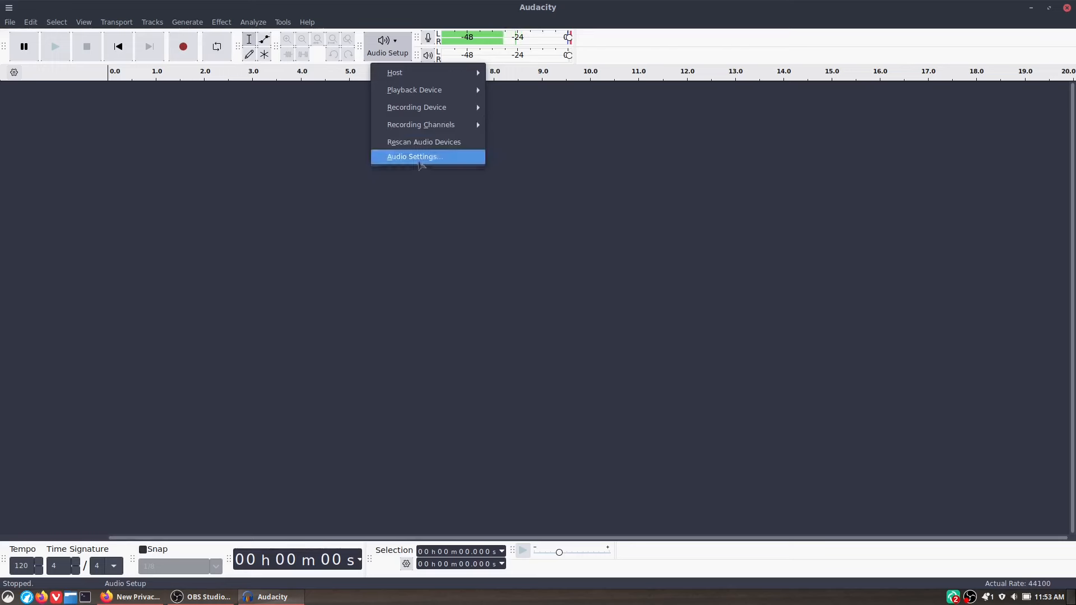
left_click(422, 158)
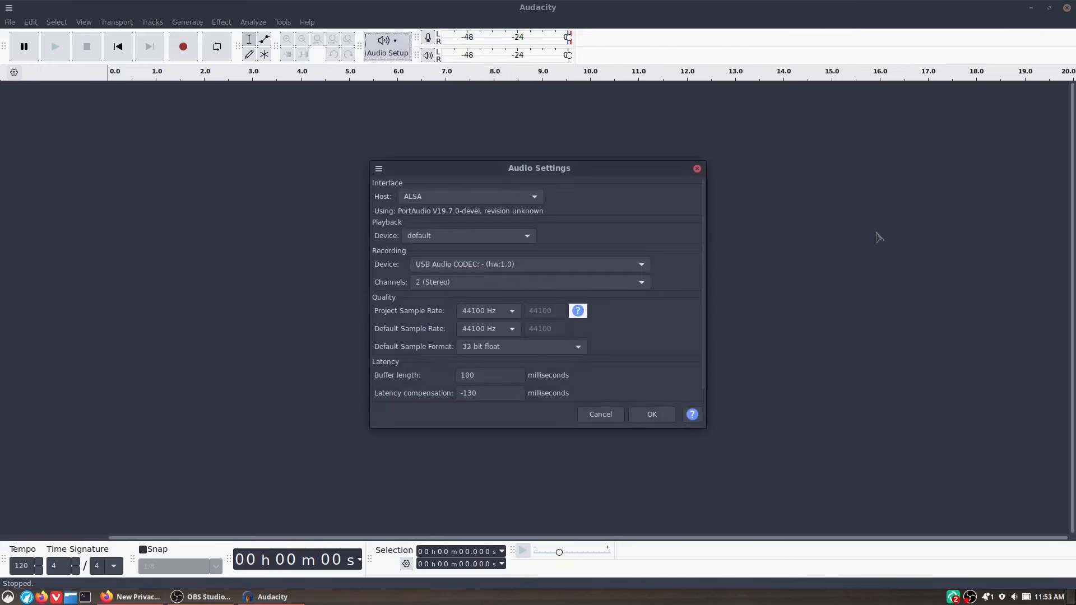
left_click(511, 197)
left_click(511, 202)
left_click(533, 238)
left_click(627, 216)
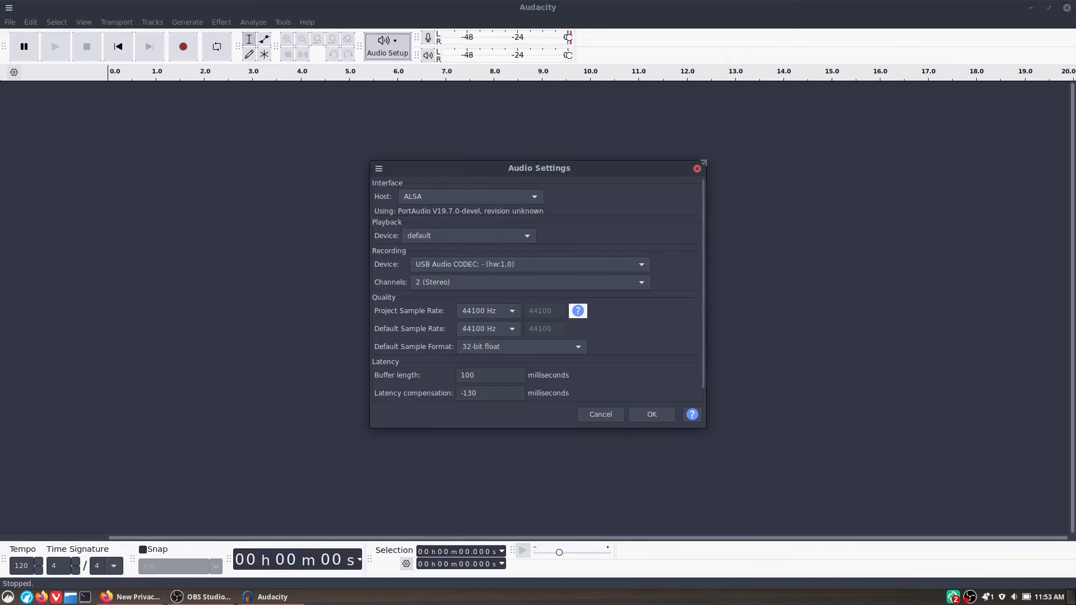
left_click(698, 170)
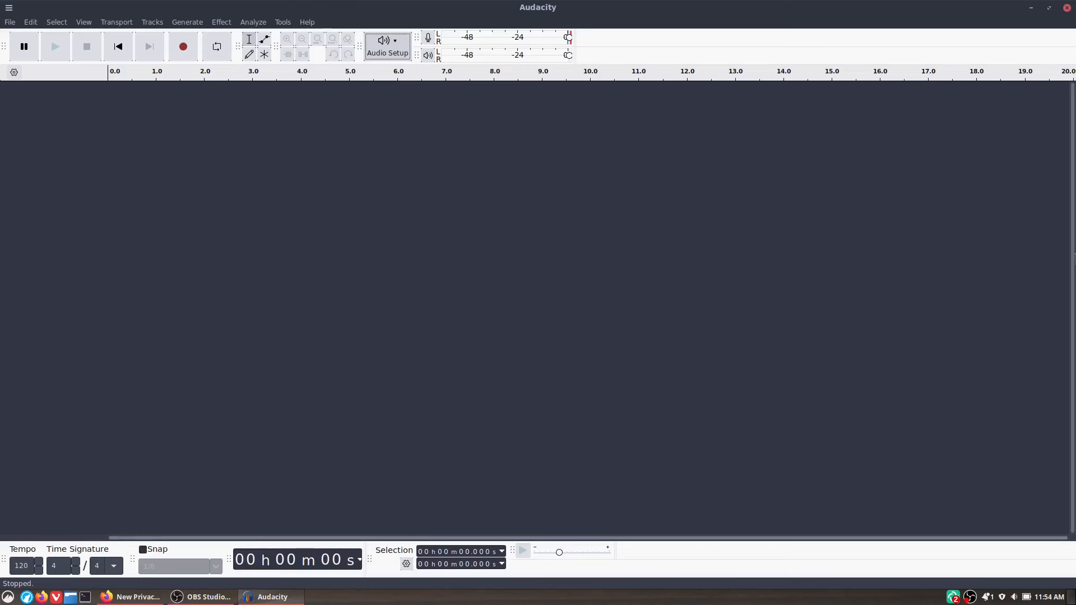
Step: Record a first stereo voice clip of about 12 seconds on a new track
left_click(189, 51)
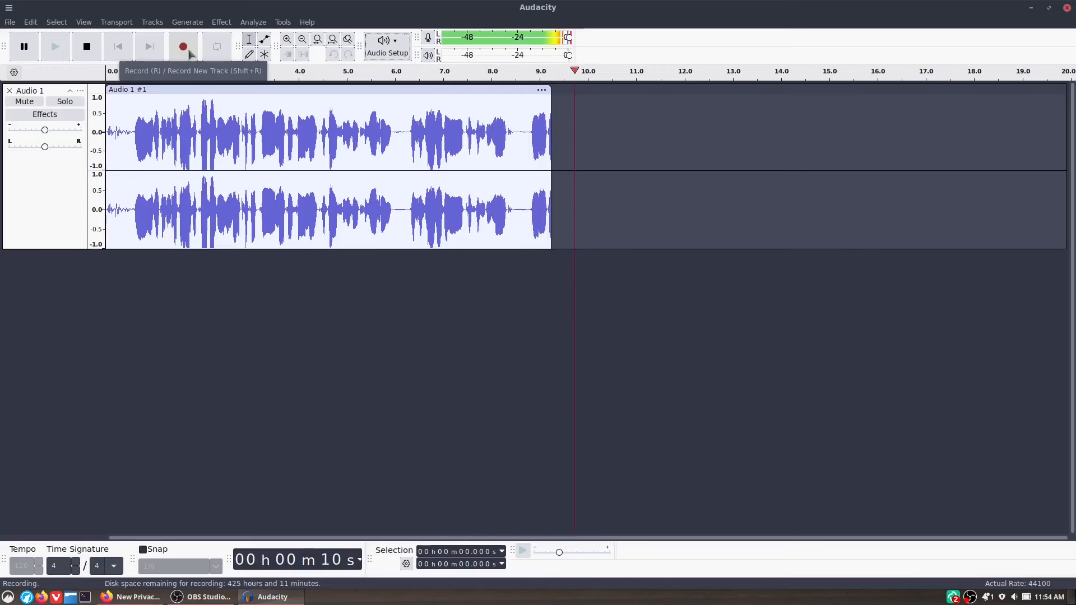
left_click(87, 46)
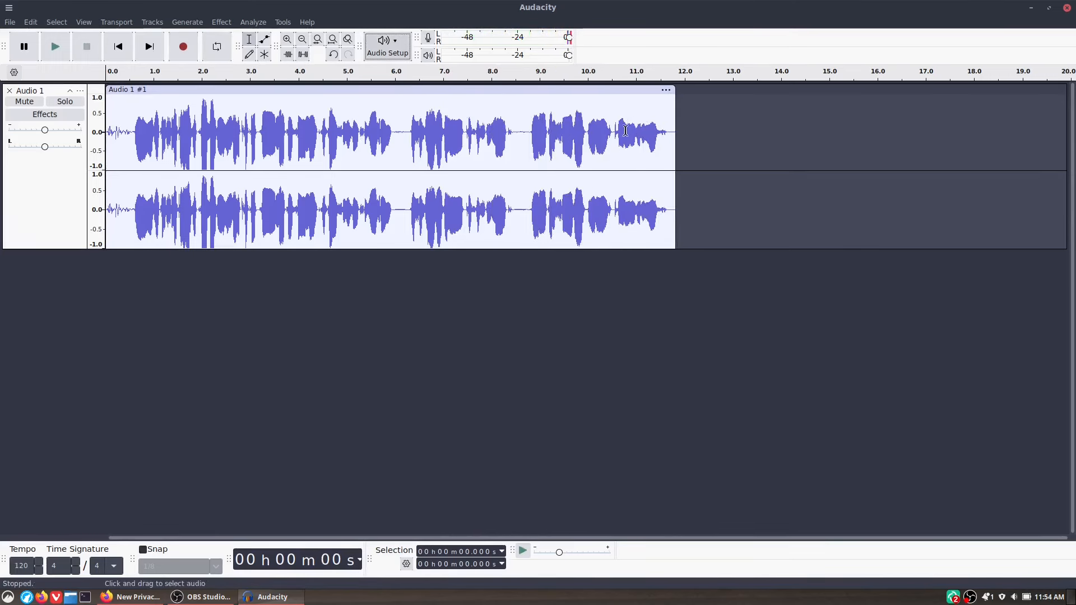
left_click_drag(233, 88, 360, 101)
left_click_drag(296, 116, 232, 115)
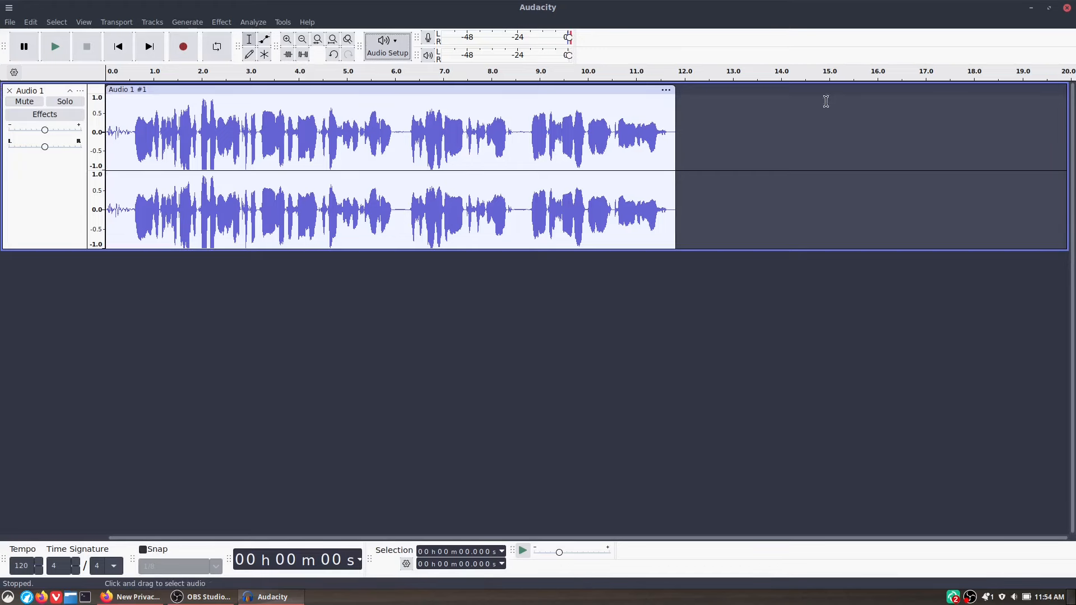
Step: Record a second voice clip of about 6 seconds on the same track, directly after the first clip
left_click(193, 51)
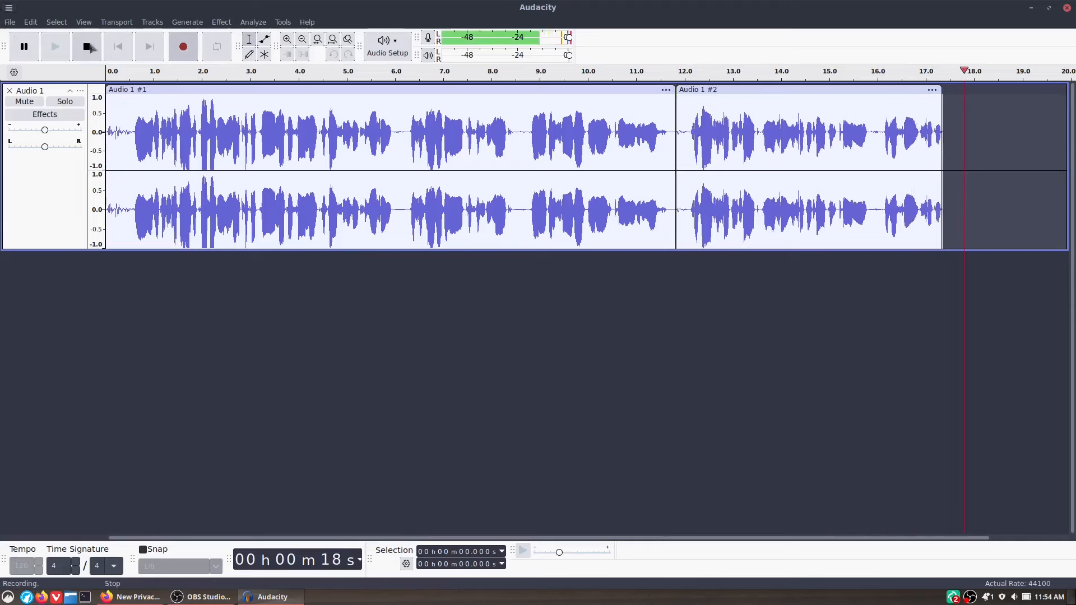
key("space")
mouse_move(742, 96)
left_mouse_down()
mouse_move(899, 99)
mouse_move(741, 99)
left_mouse_up()
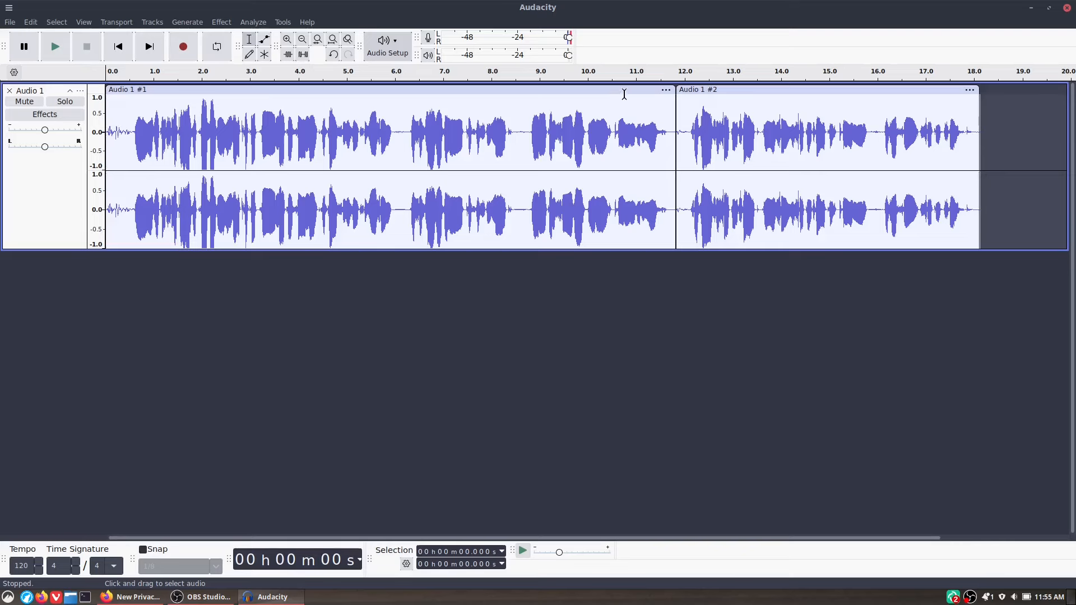
Step: Play back the recording from about 0.17 s, near the start of the first clip, and stop it
left_click(115, 118)
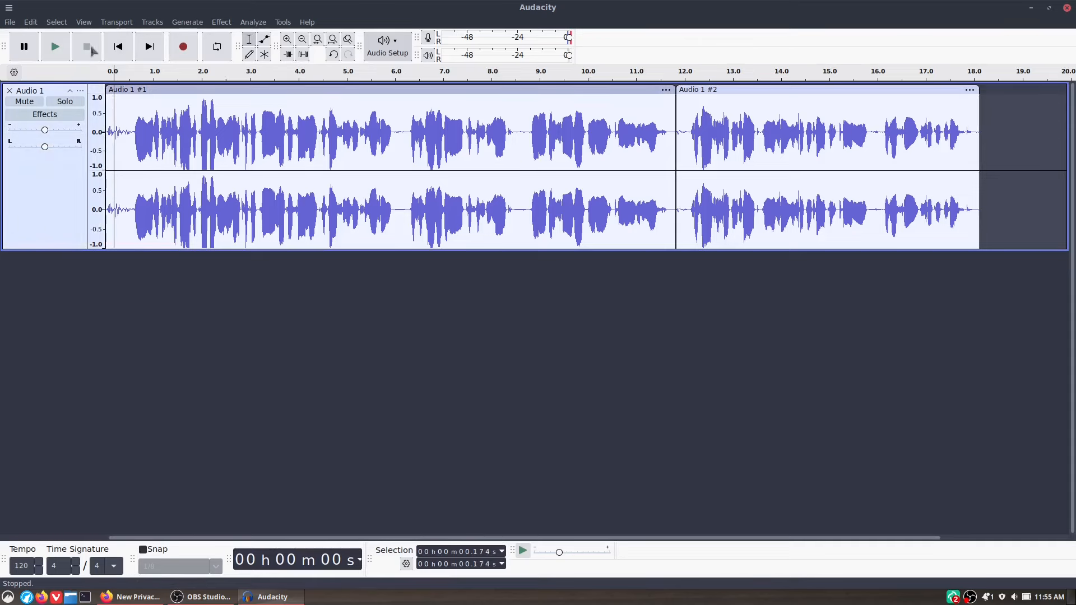
left_click(62, 55)
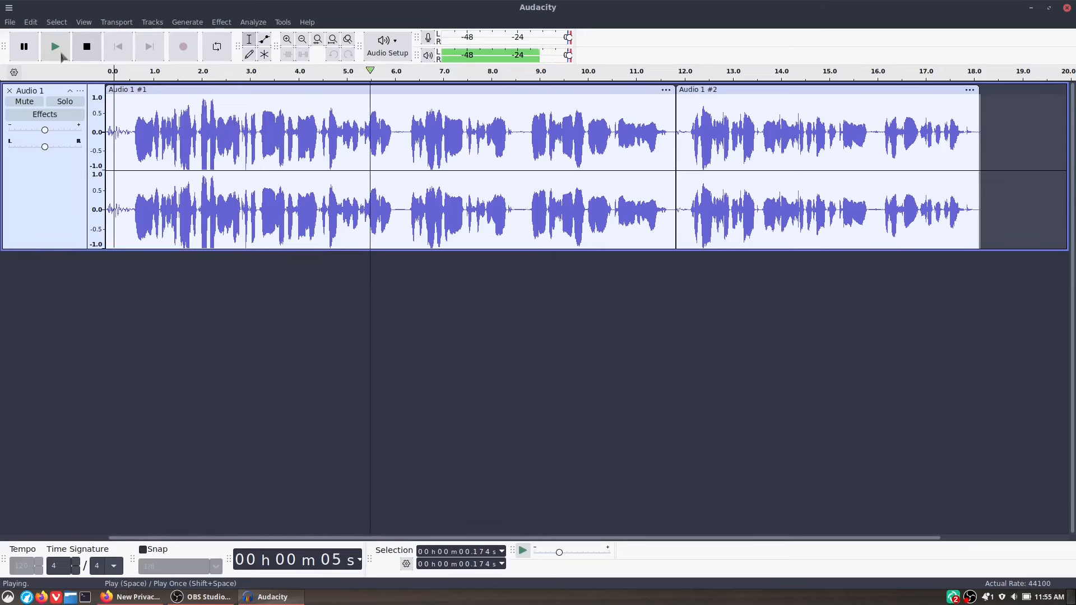
left_click(67, 51)
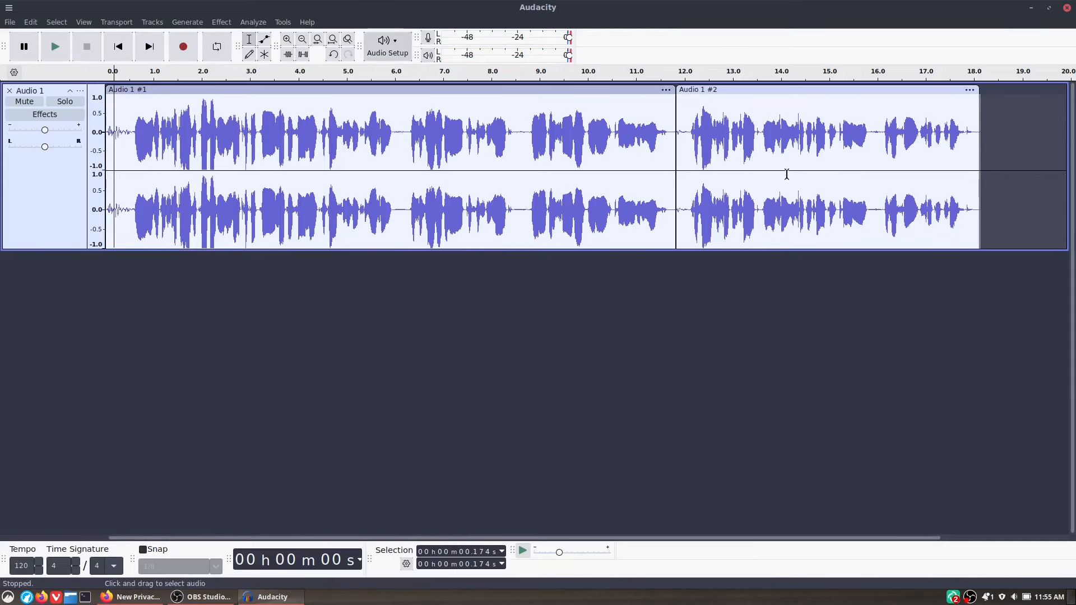
Step: Play back the recording from about 8.58 s, in the pause near the end of the first clip, and stop it
left_click(520, 141)
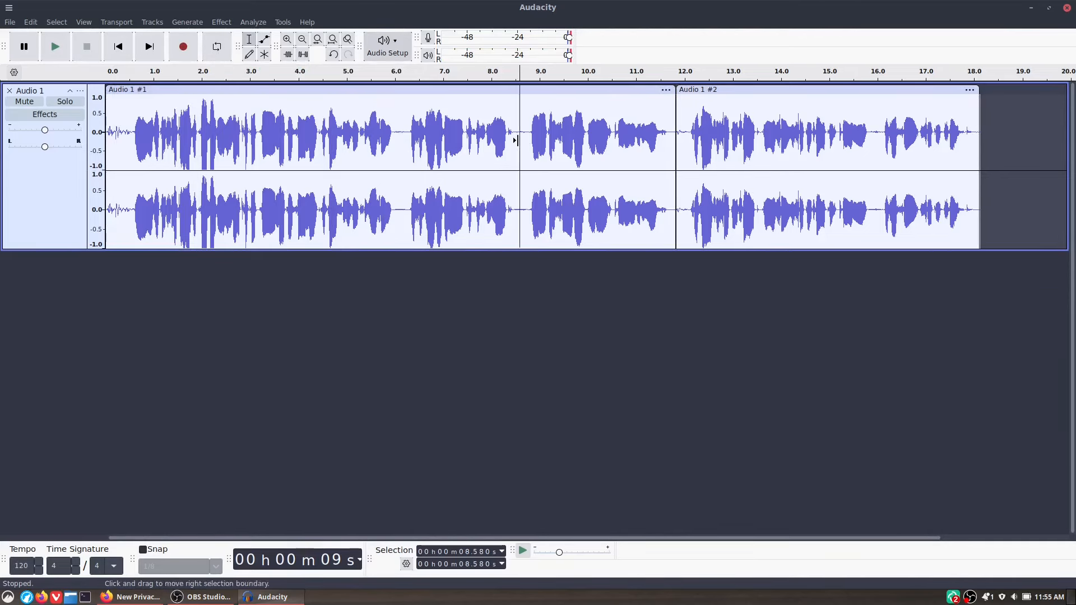
left_click(54, 50)
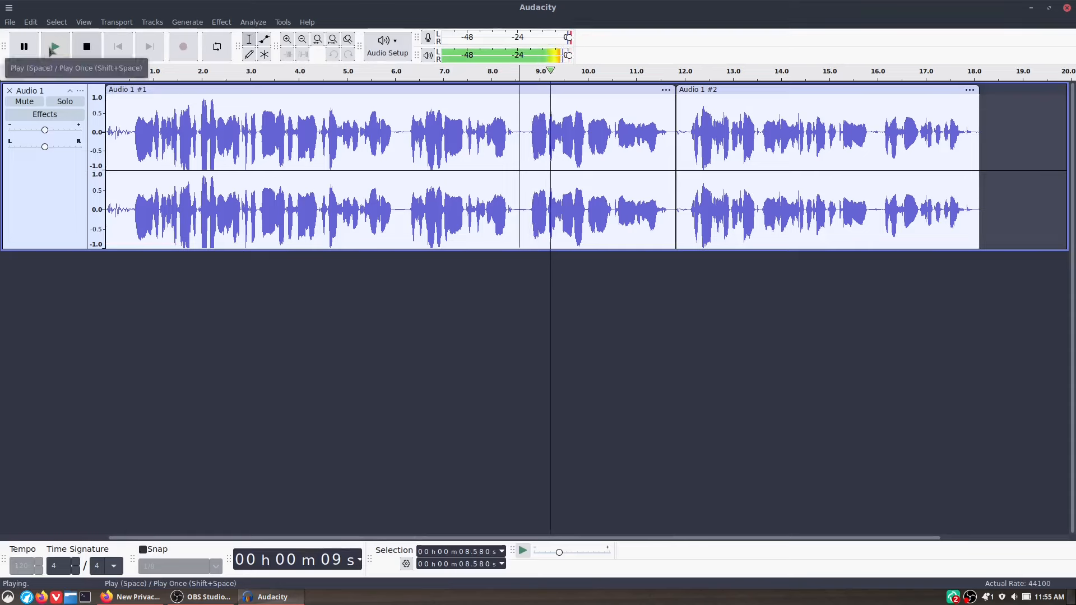
left_click(51, 49)
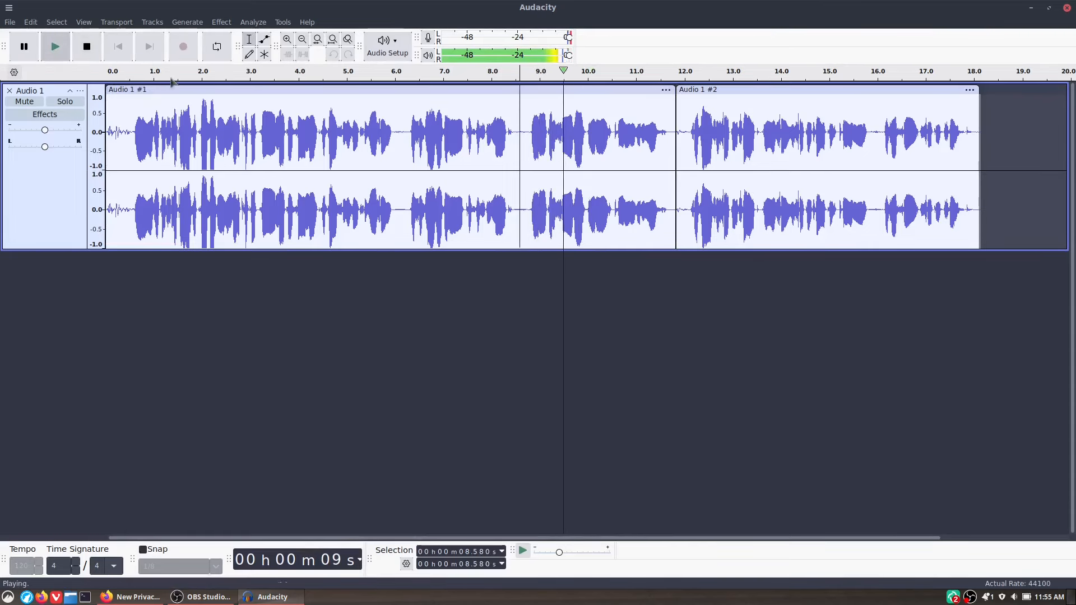
left_click(87, 46)
Step: Delete the first clip's audio from about 8.73 s to its end and move the second clip up against it
left_click_drag(527, 162, 671, 164)
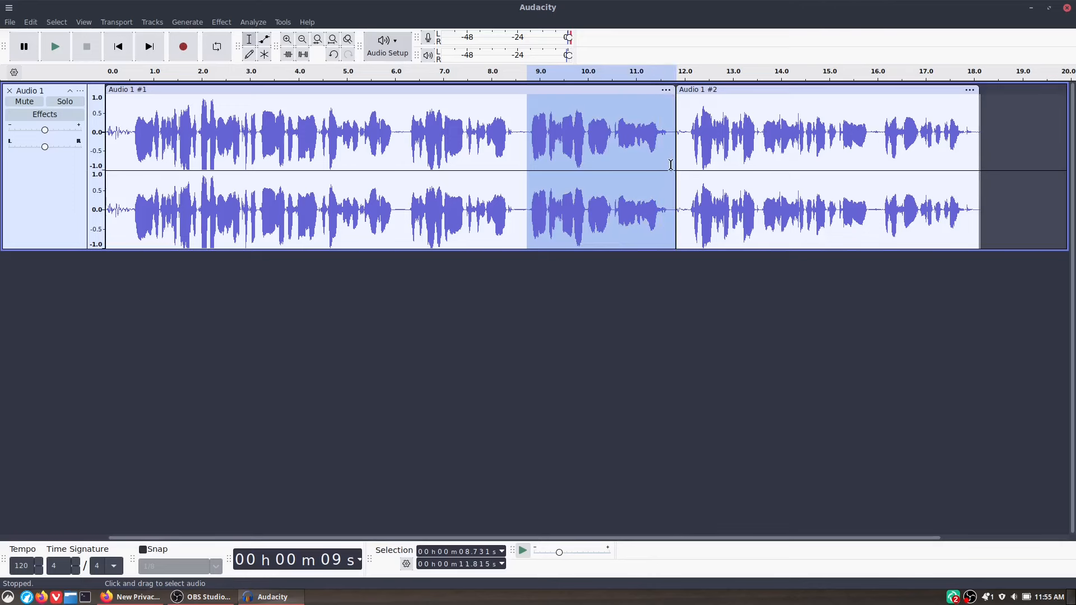
key("Delete")
left_click_drag(793, 91, 643, 90)
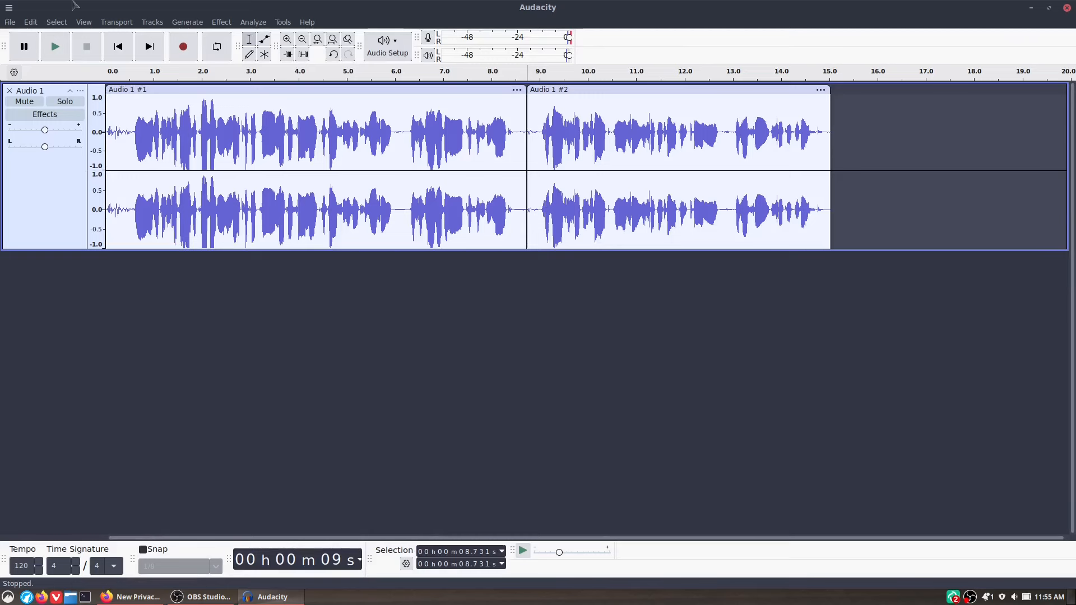
Step: Select the first clip's audio from about 0.52 s to 1.89 s and open the Graphic EQ effect for it
left_click_drag(131, 145, 196, 157)
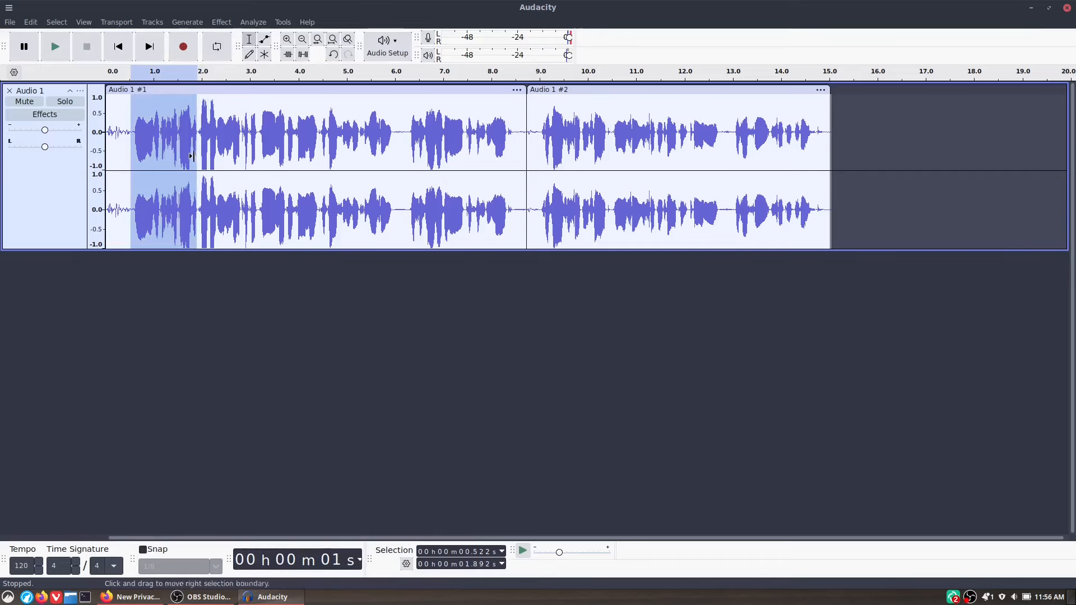
left_click(227, 23)
mouse_move(280, 95)
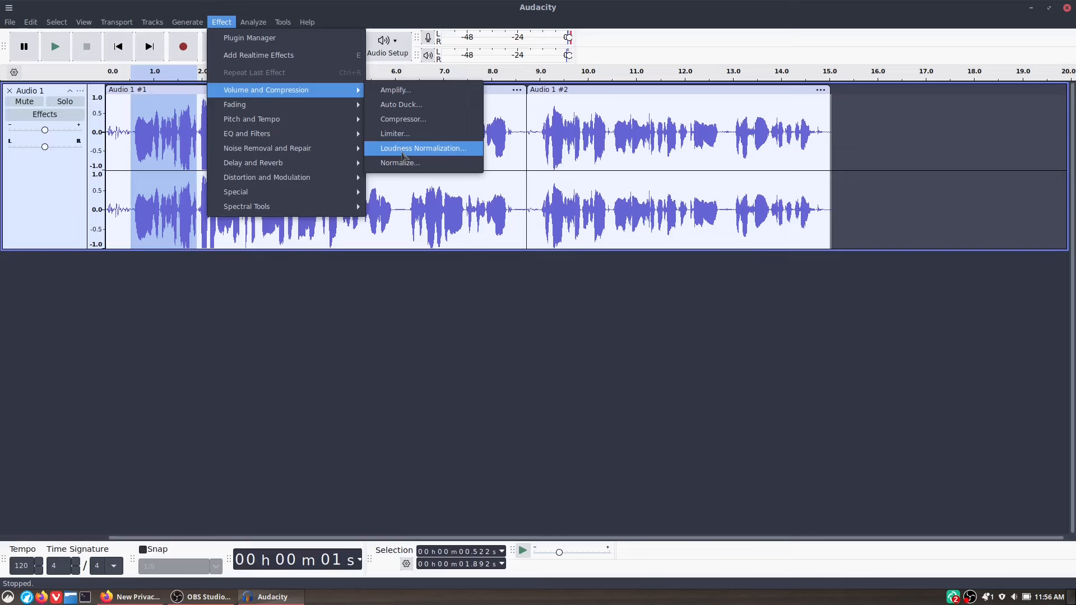
mouse_move(306, 111)
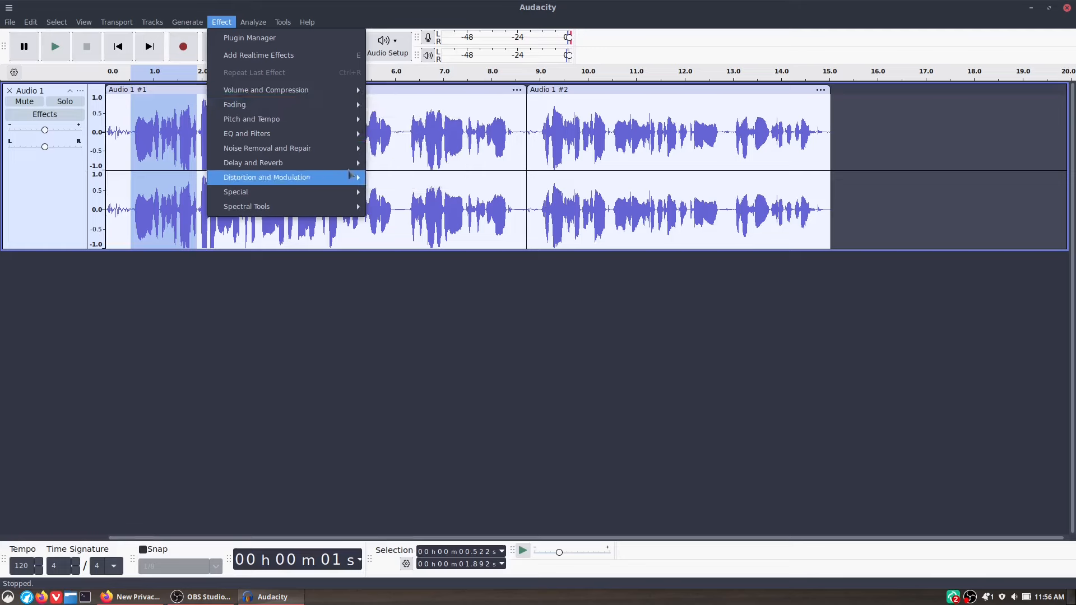
mouse_move(267, 138)
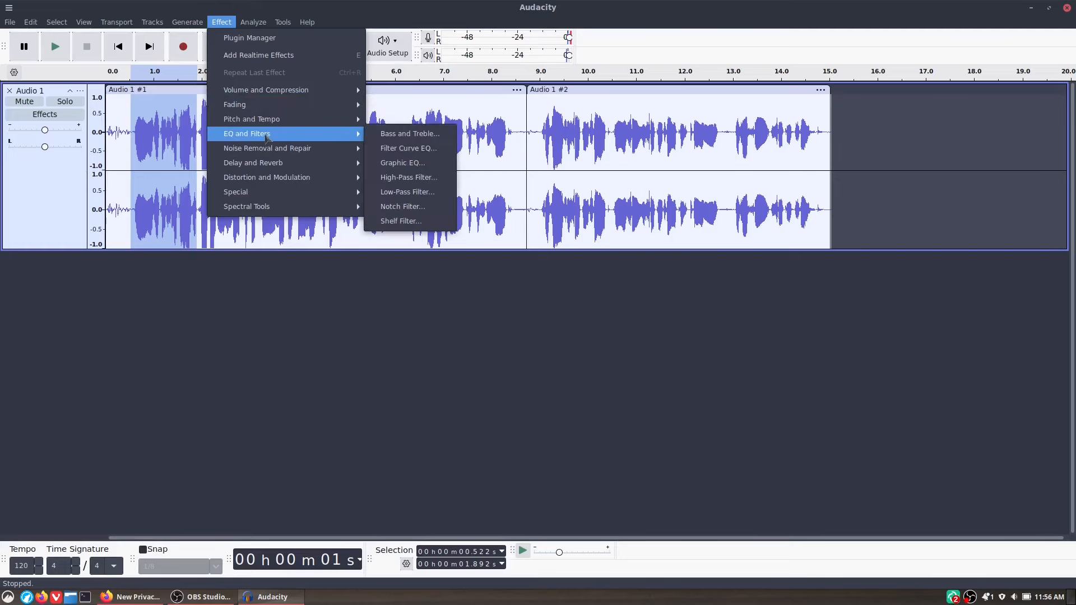
left_click(415, 165)
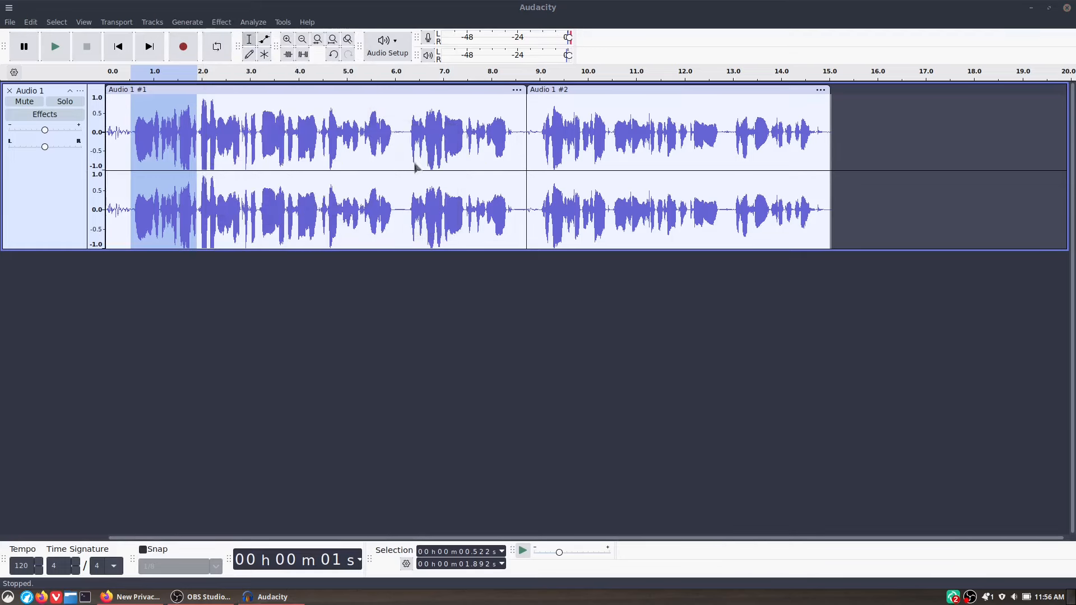
Step: Try the Bass Boost and Bass Cut factory presets in the Graphic EQ
left_click(283, 190)
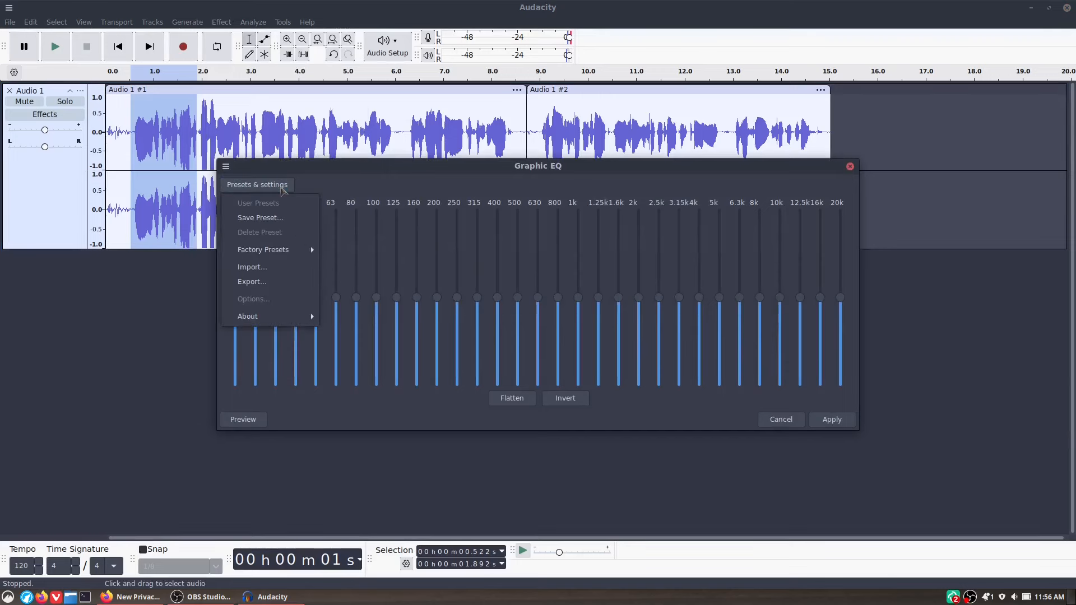
mouse_move(297, 250)
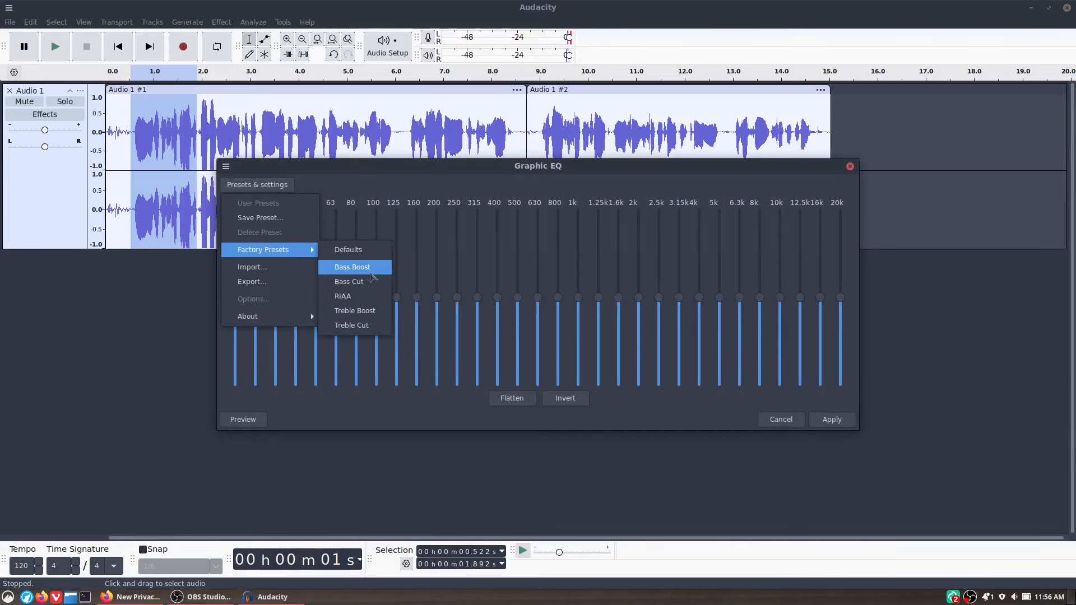
left_click(359, 267)
left_click(261, 185)
mouse_move(306, 253)
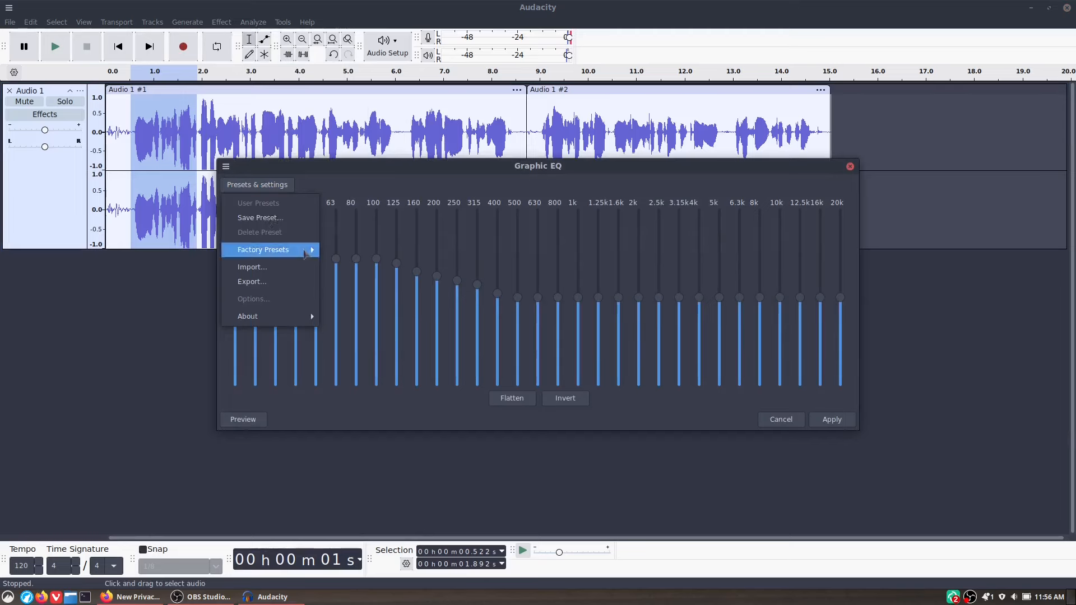
left_click(347, 282)
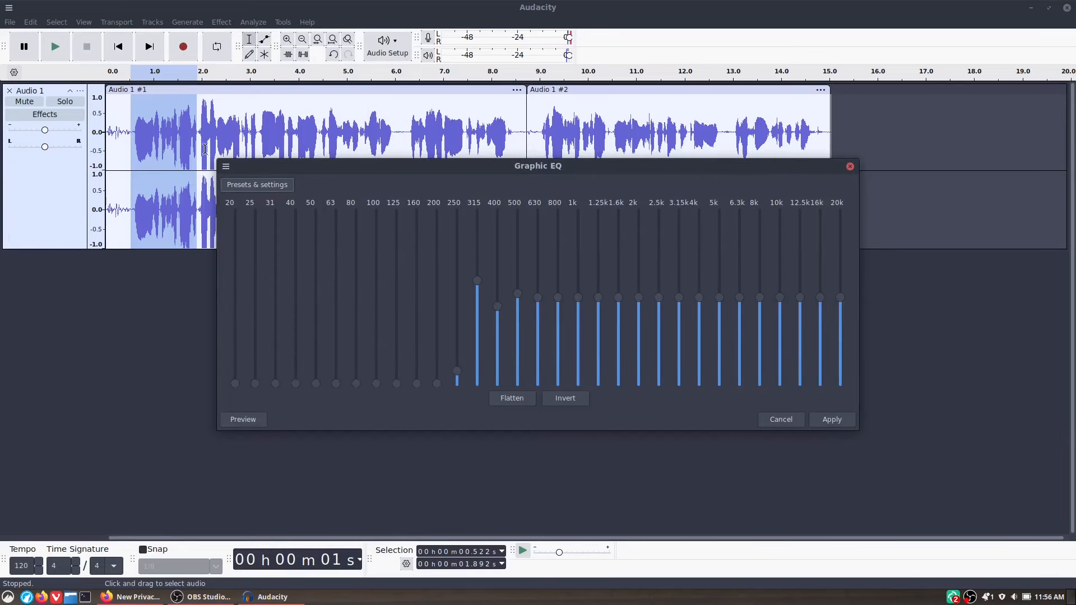
Step: Load the RIAA factory preset in the Graphic EQ and preview it on the selected audio
left_click(262, 184)
mouse_move(303, 252)
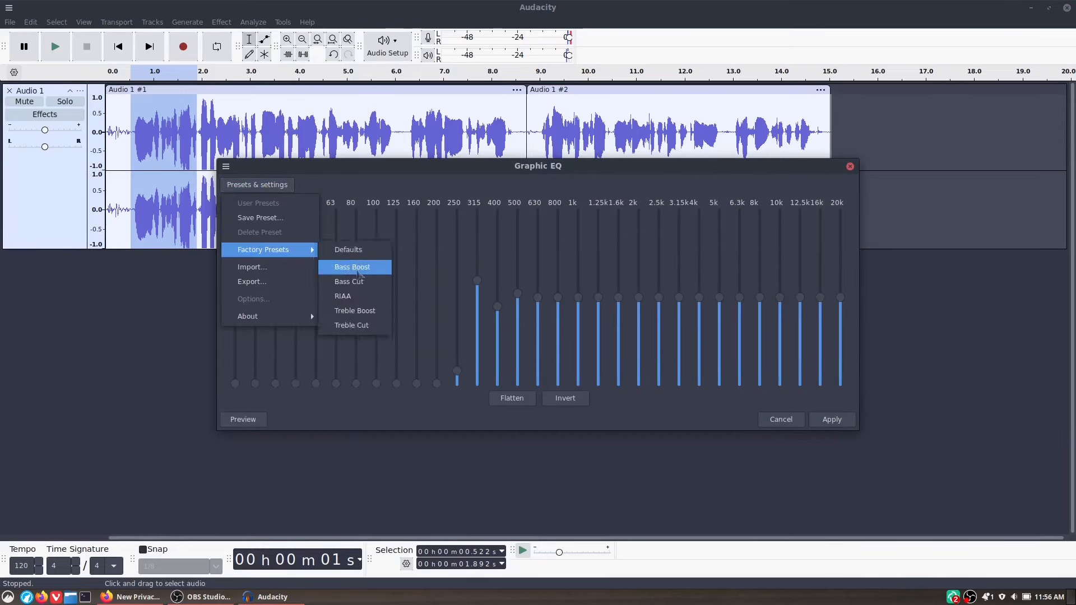
left_click(360, 300)
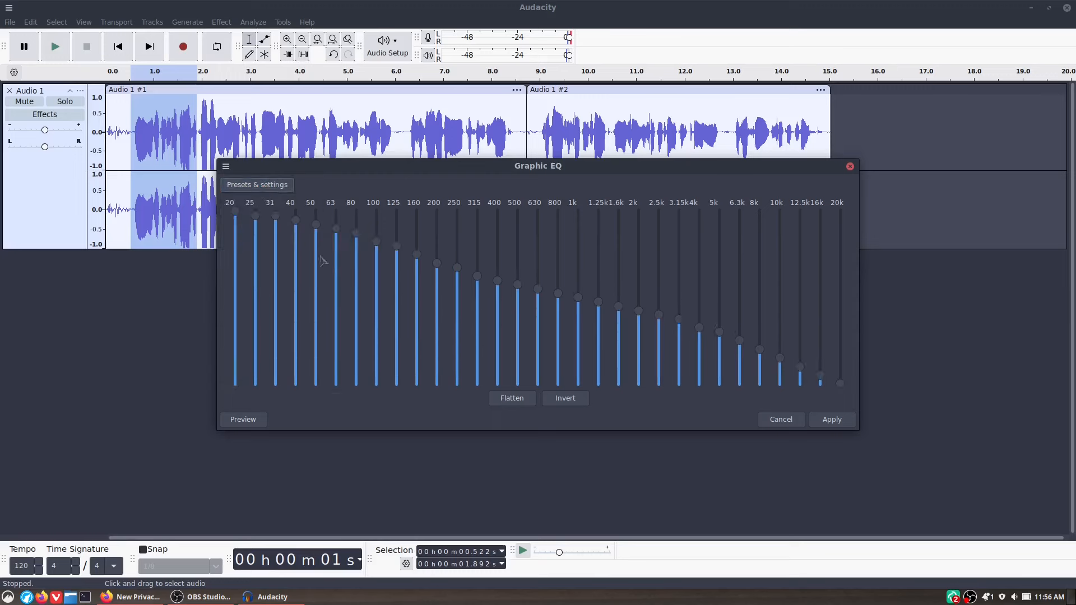
left_click(286, 187)
mouse_move(303, 256)
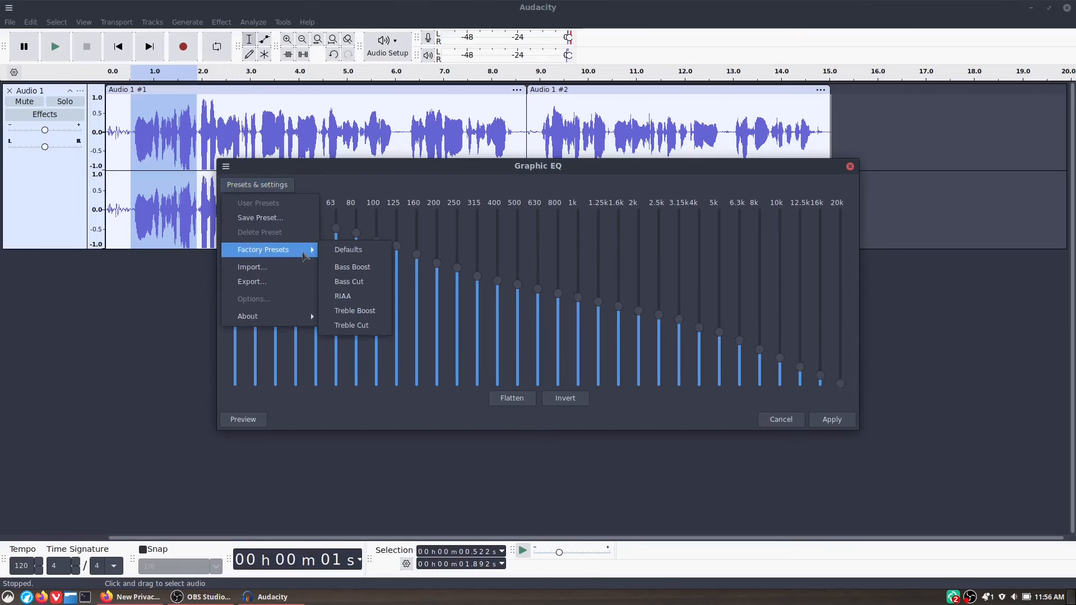
left_click(345, 175)
left_click(238, 420)
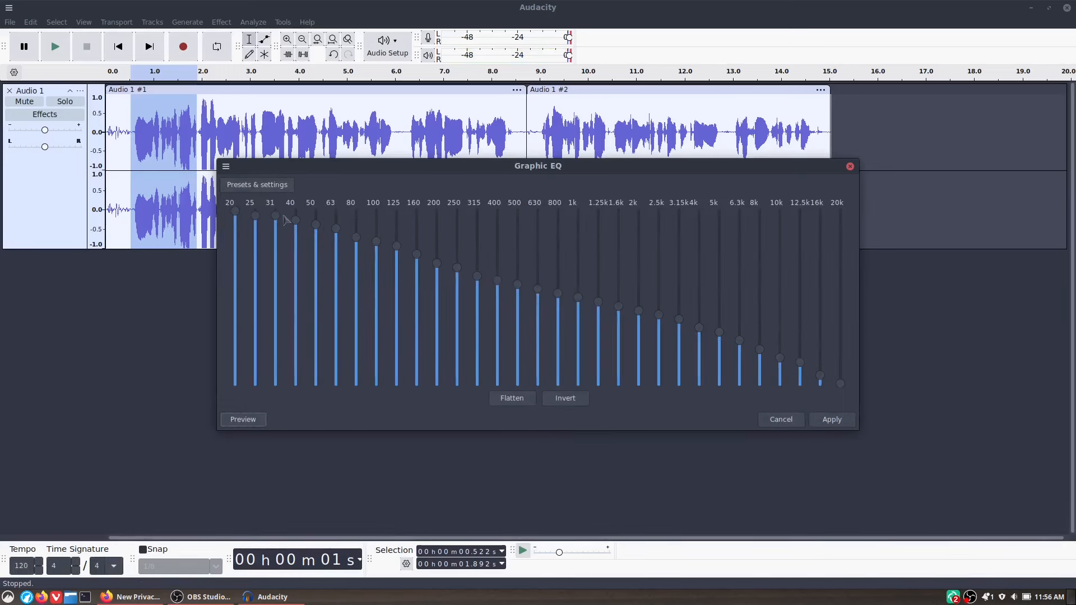
Step: Switch the Graphic EQ to the Treble Boost factory preset and preview it on the selected audio
left_click(263, 189)
mouse_move(300, 250)
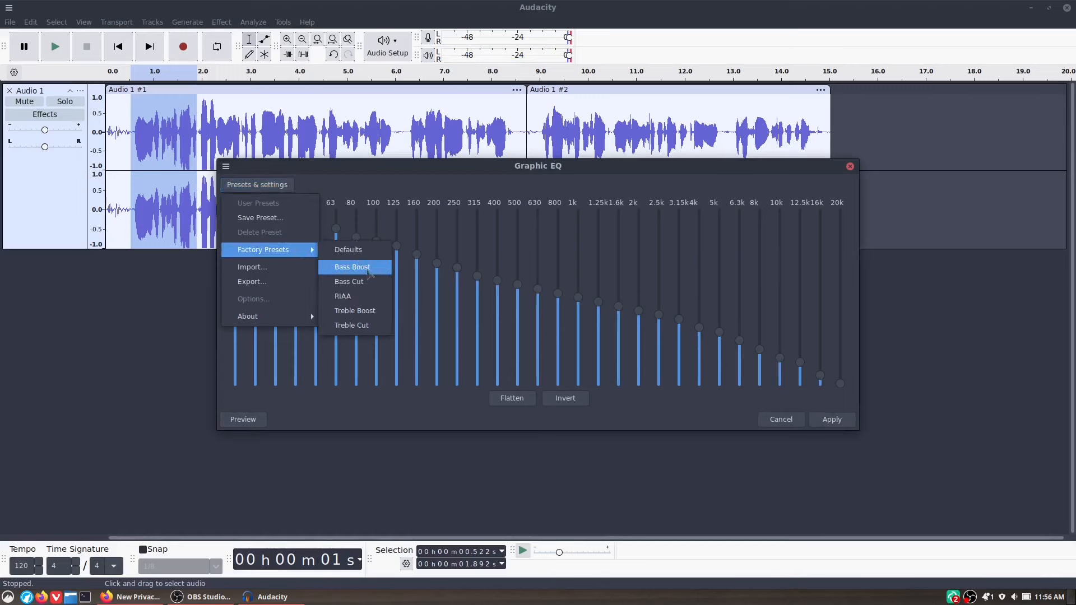
left_click(363, 315)
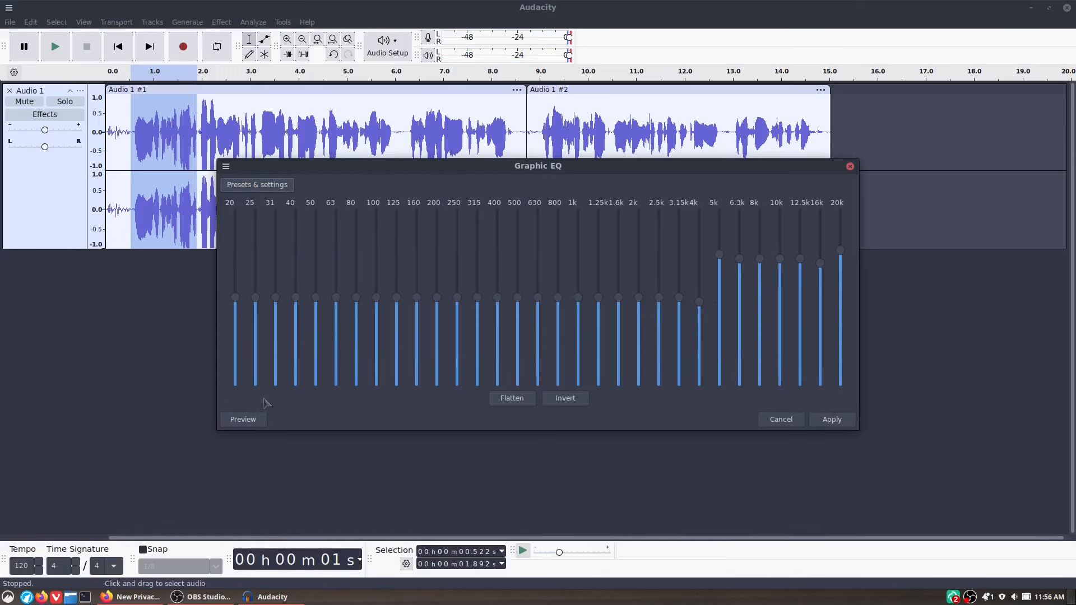
left_click(245, 419)
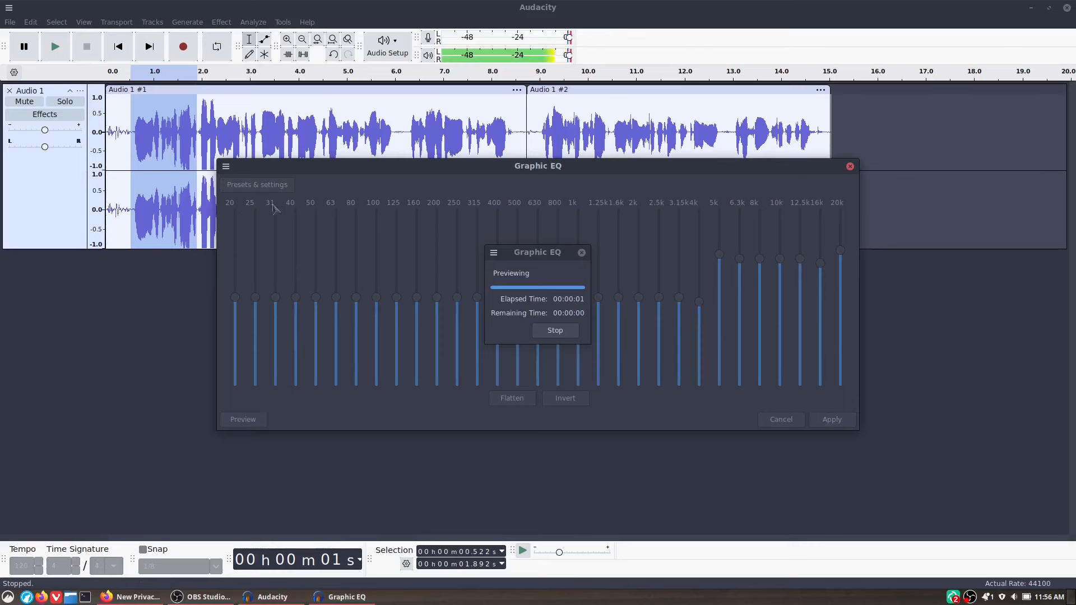
Step: Switch the Graphic EQ to the Bass Boost factory preset and preview it on the selected audio
left_click(262, 186)
mouse_move(297, 250)
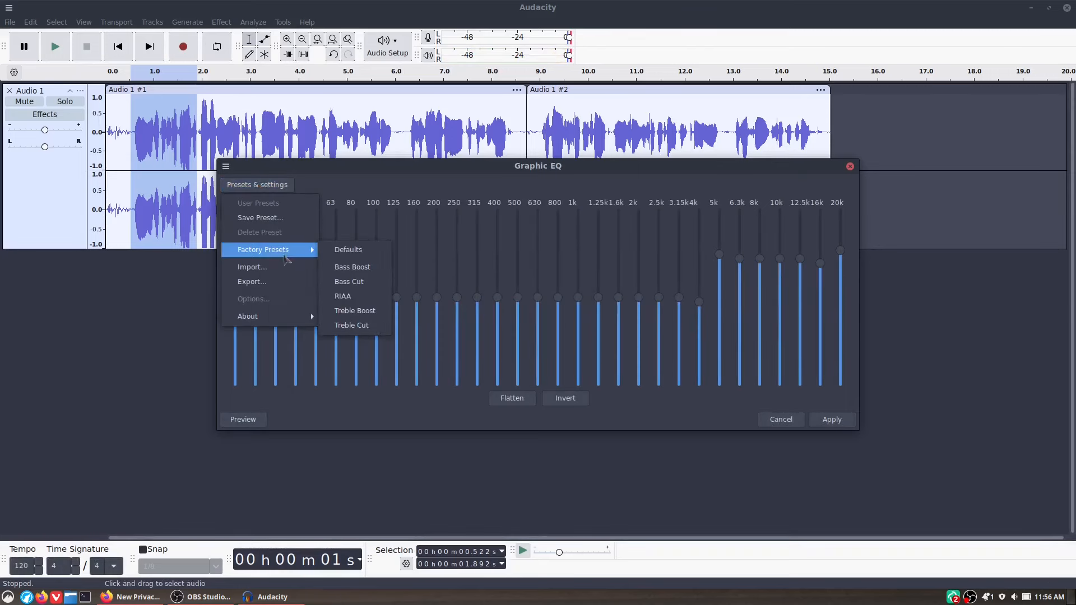
left_click(343, 269)
left_click(250, 421)
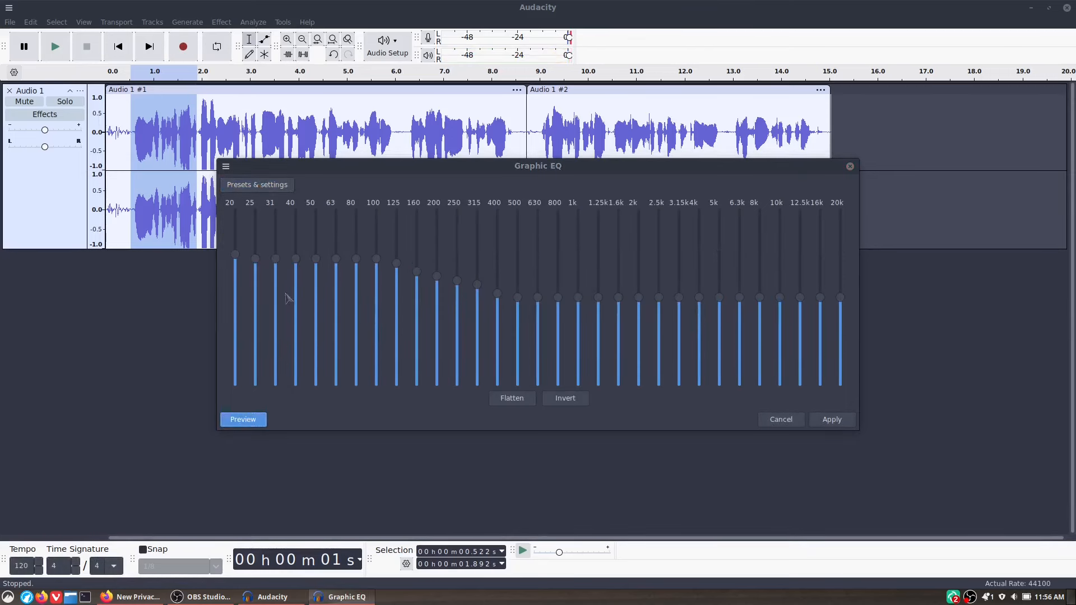
Step: Raise the 1.25k and 10k bands over the Bass Boost curve, preview the sound, and close the Graphic EQ without applying
left_click(259, 186)
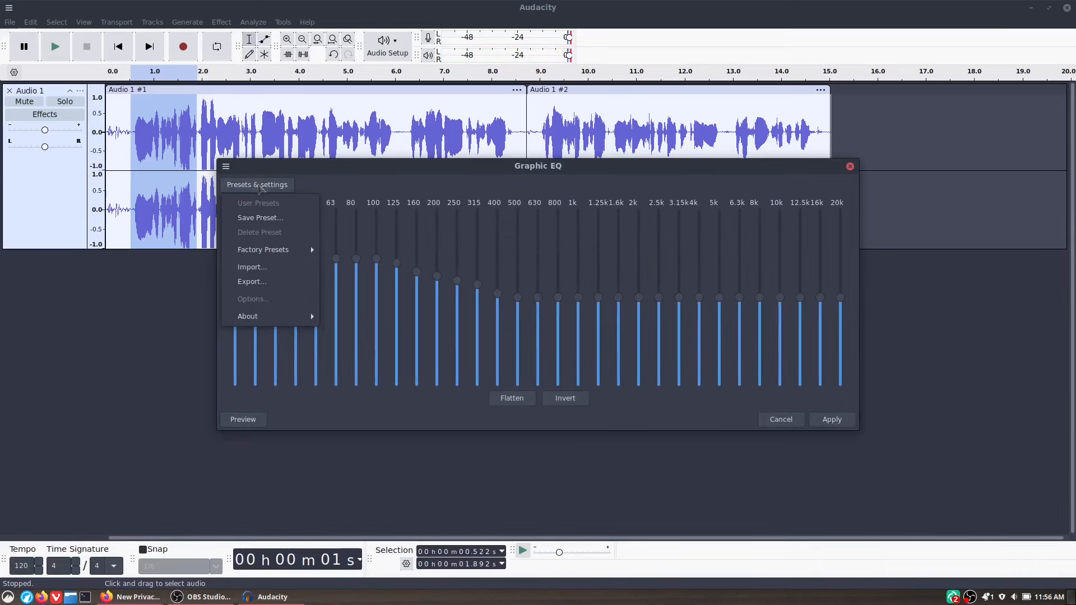
left_click(289, 250)
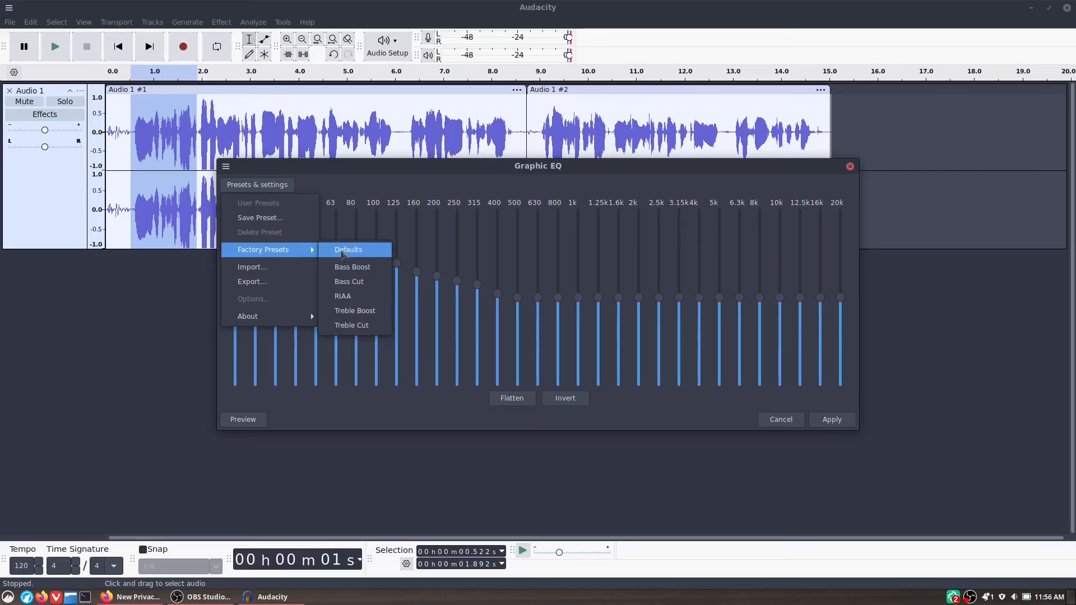
left_click(321, 377)
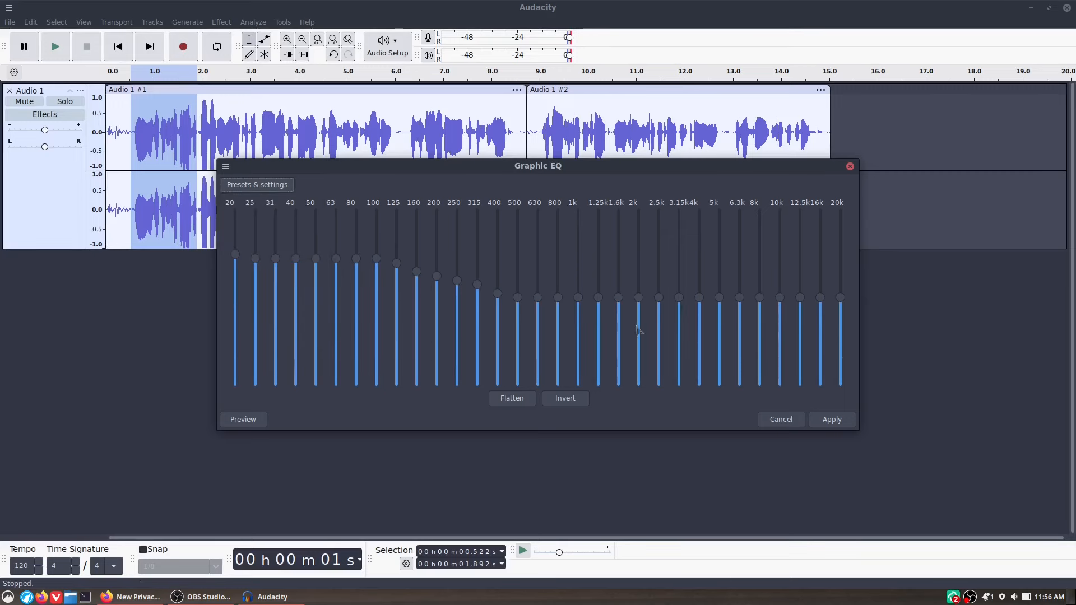
left_click_drag(604, 293, 588, 241)
left_click_drag(779, 299, 780, 233)
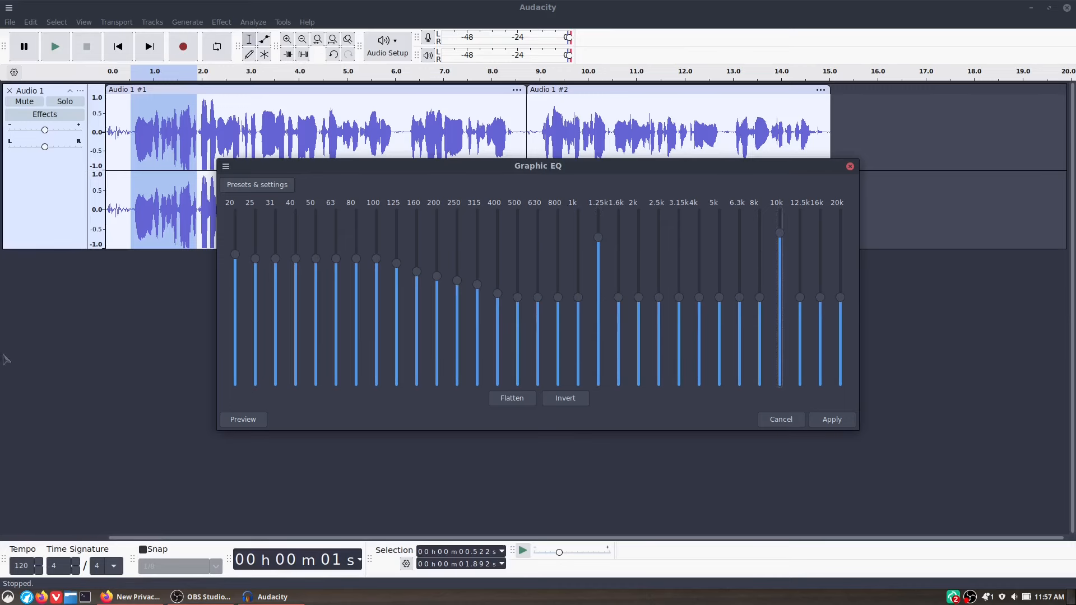
left_click(241, 422)
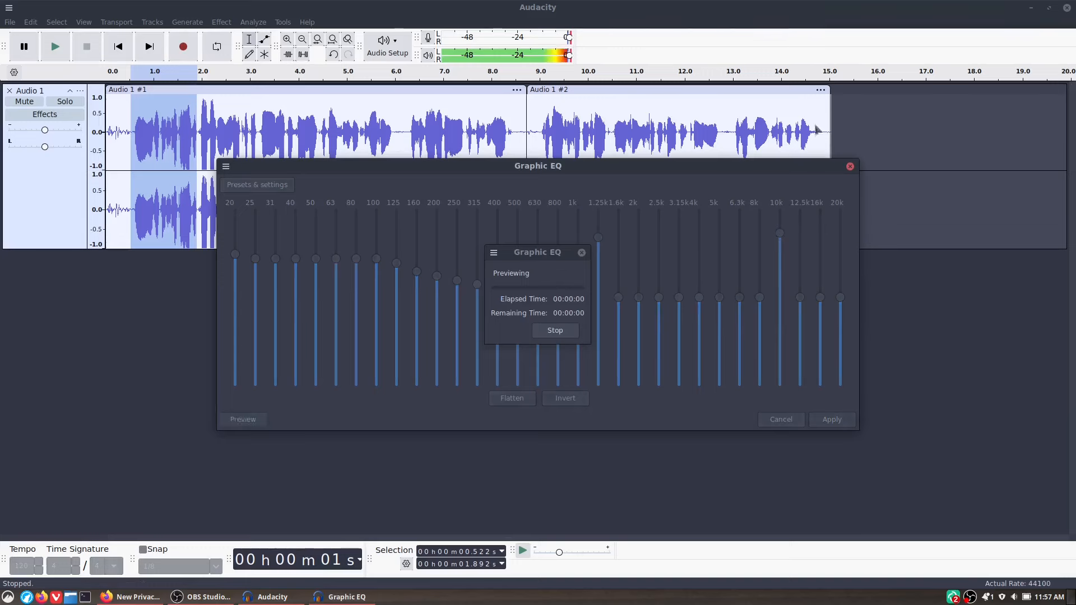
left_click(850, 167)
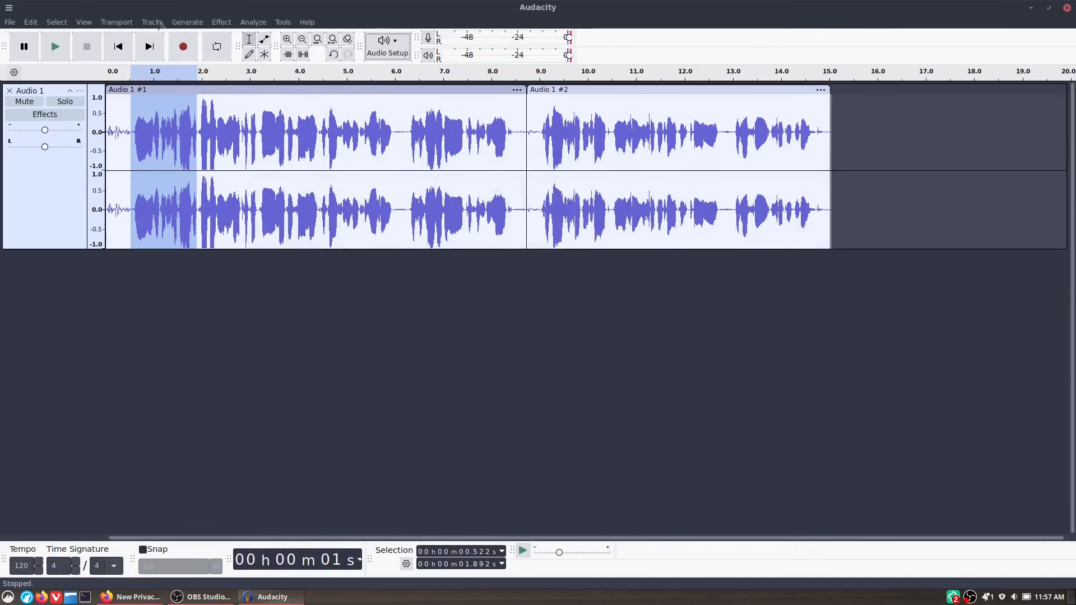
Step: Apply the Reverb effect with its default settings, including 75% room size, to the selected audio
left_click(212, 25)
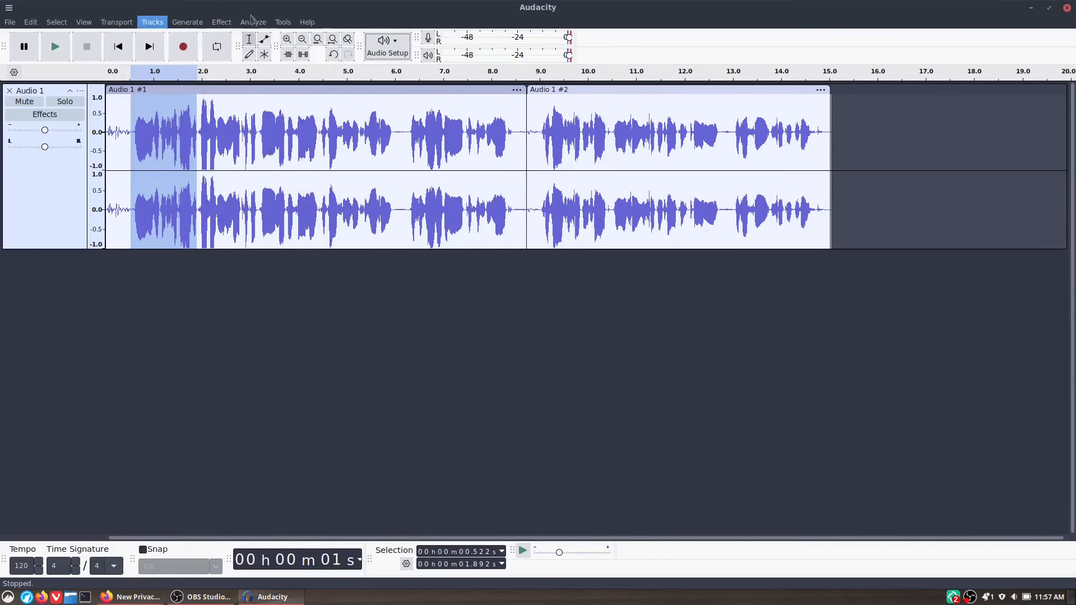
left_click(221, 22)
mouse_move(279, 165)
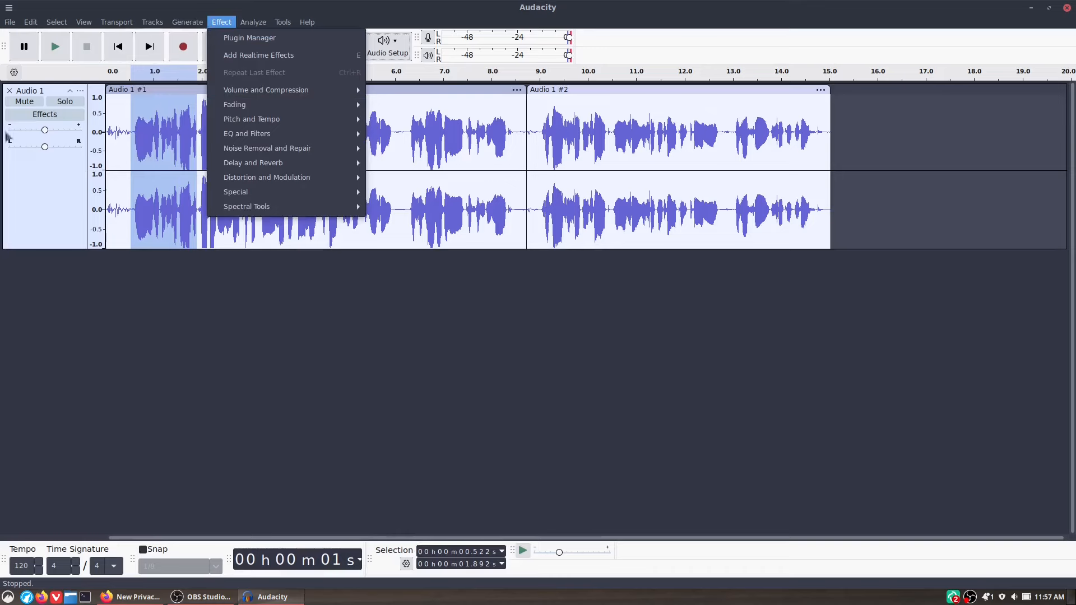
mouse_move(240, 171)
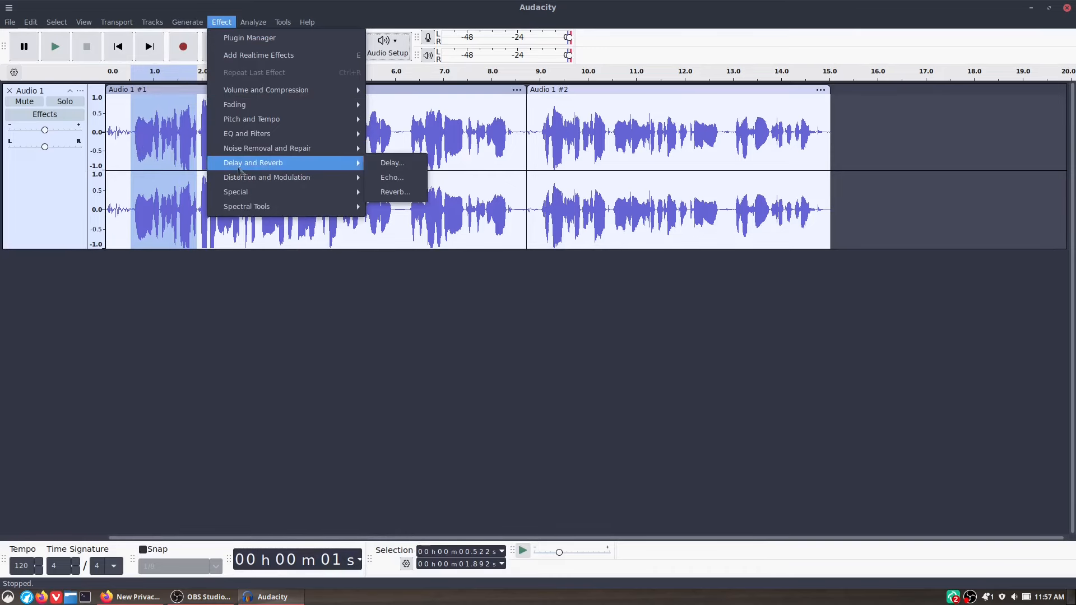
left_click(395, 191)
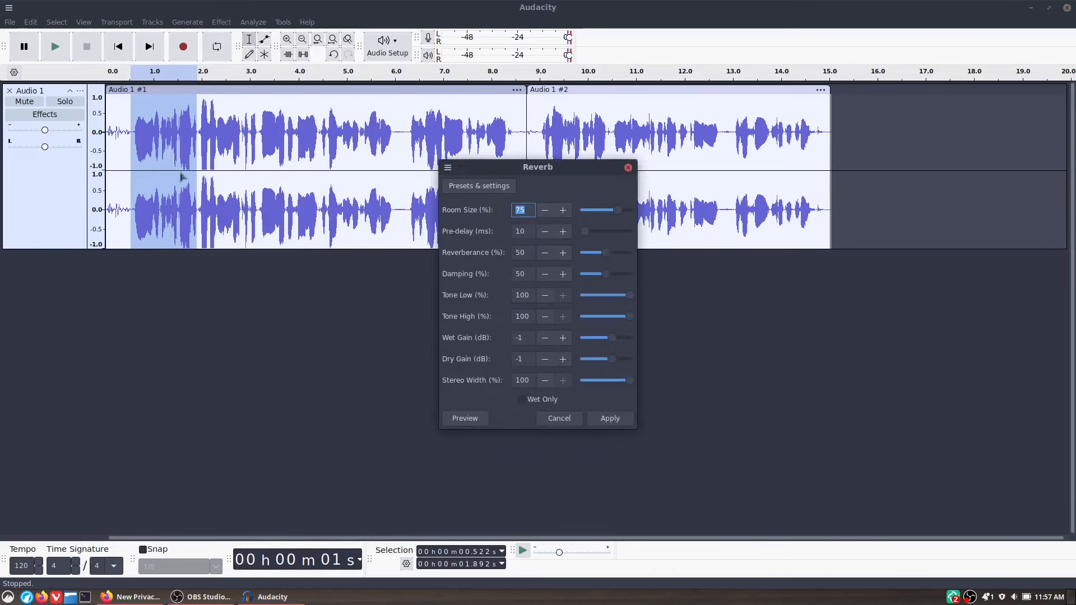
left_click(610, 419)
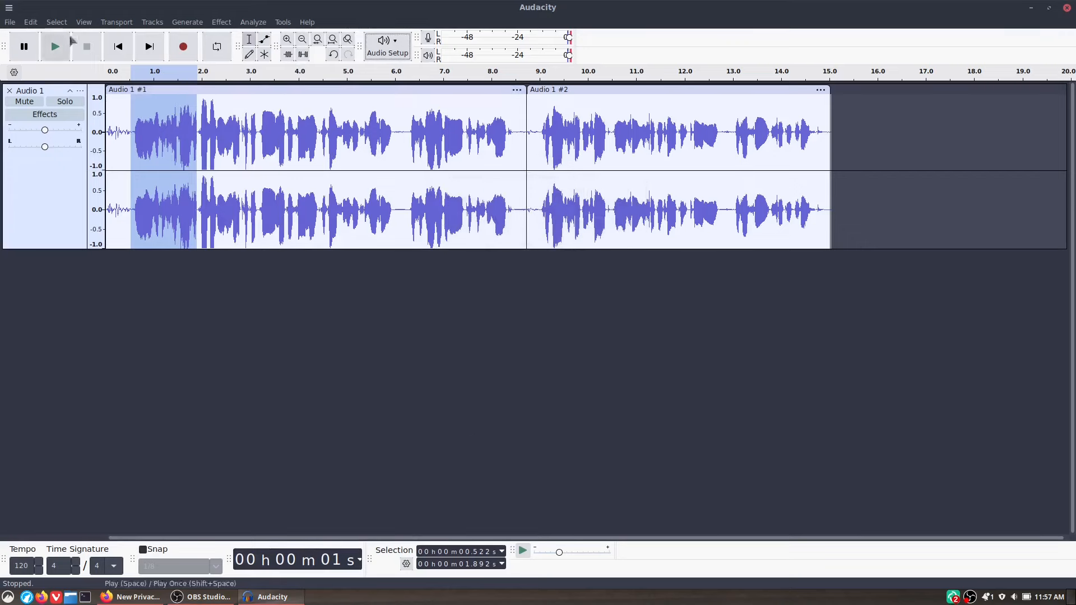
Step: Play back the recording from about 0.37 s, just before the passage with reverb
left_click(124, 144)
key("space")
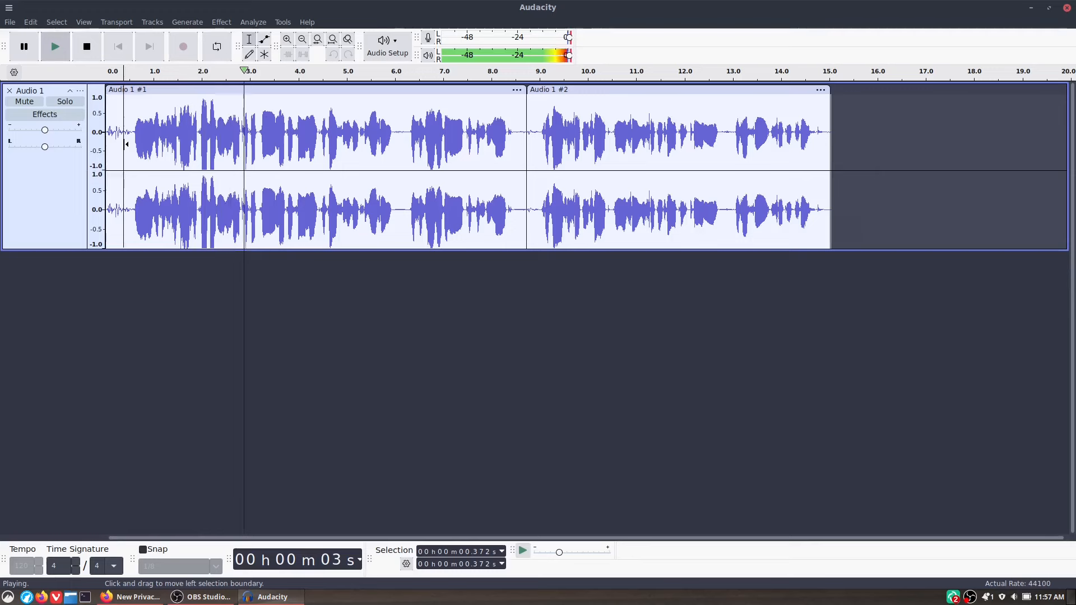
Step: Stop playback, undo the reverb, and play the recording from about 0.15 s to hear it without the effect
key("space")
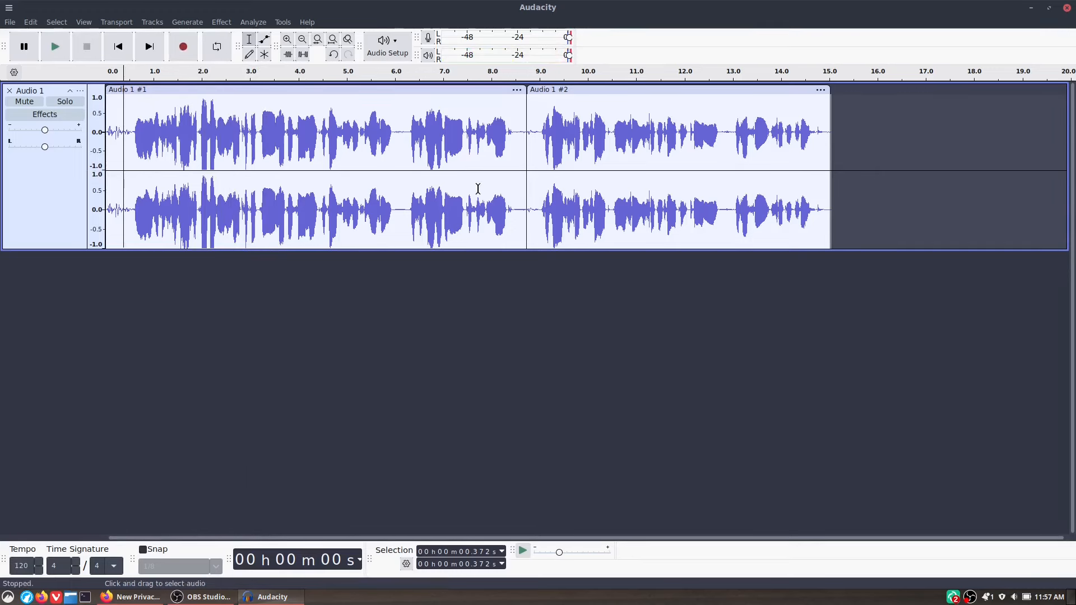
key("ctrl+z")
left_click(112, 133)
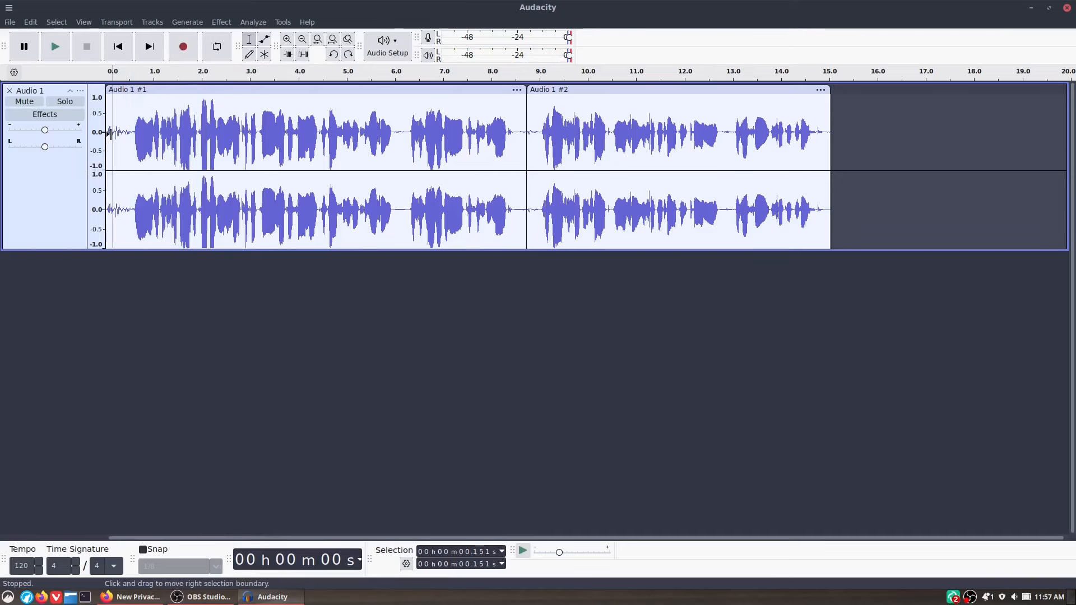
key("space")
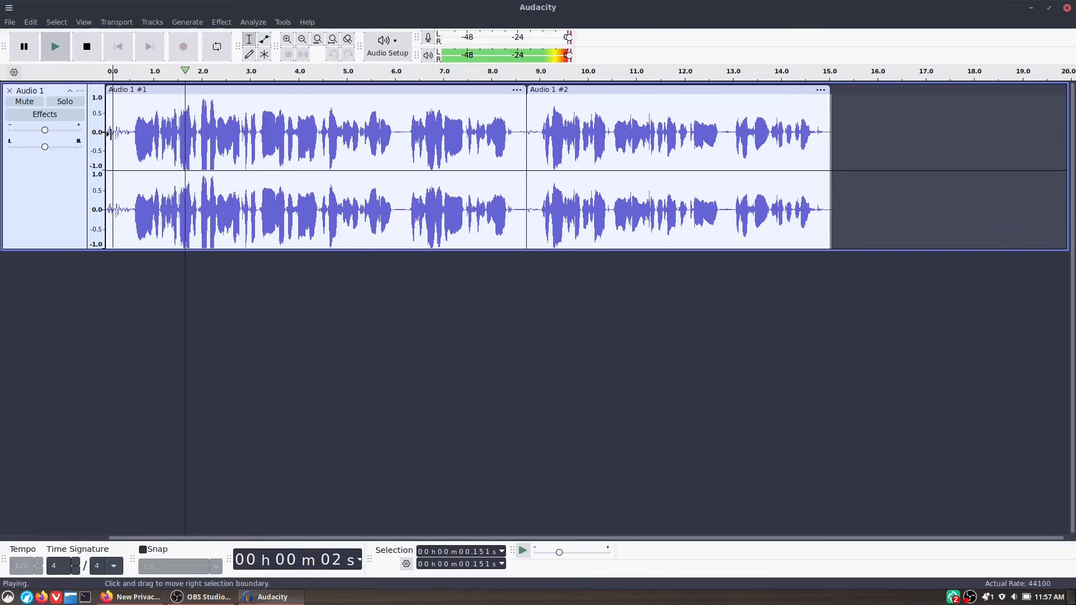
key("space")
left_click(231, 23)
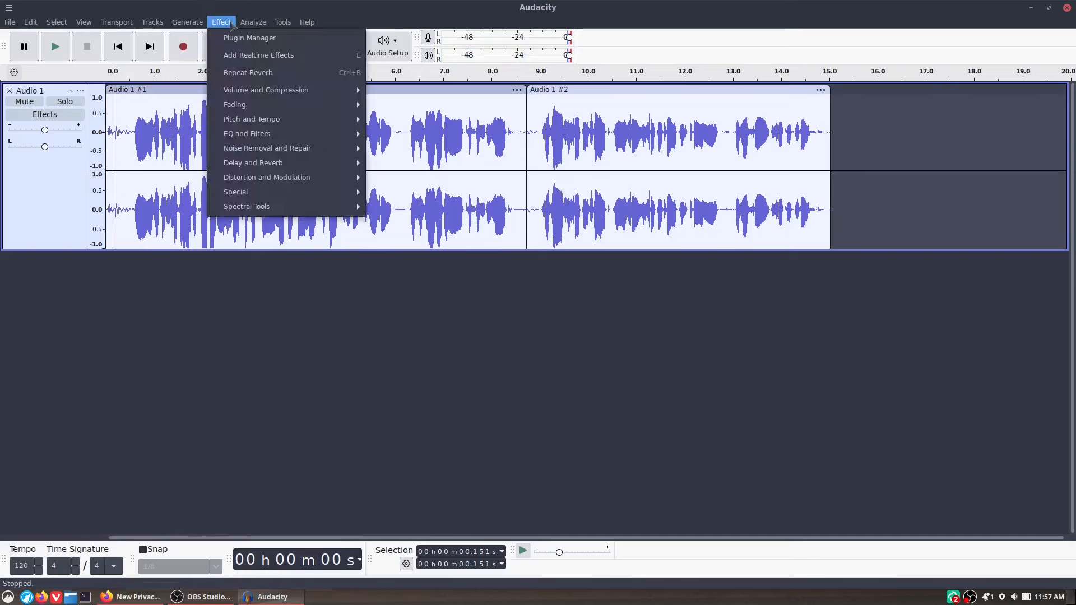
mouse_move(187, 22)
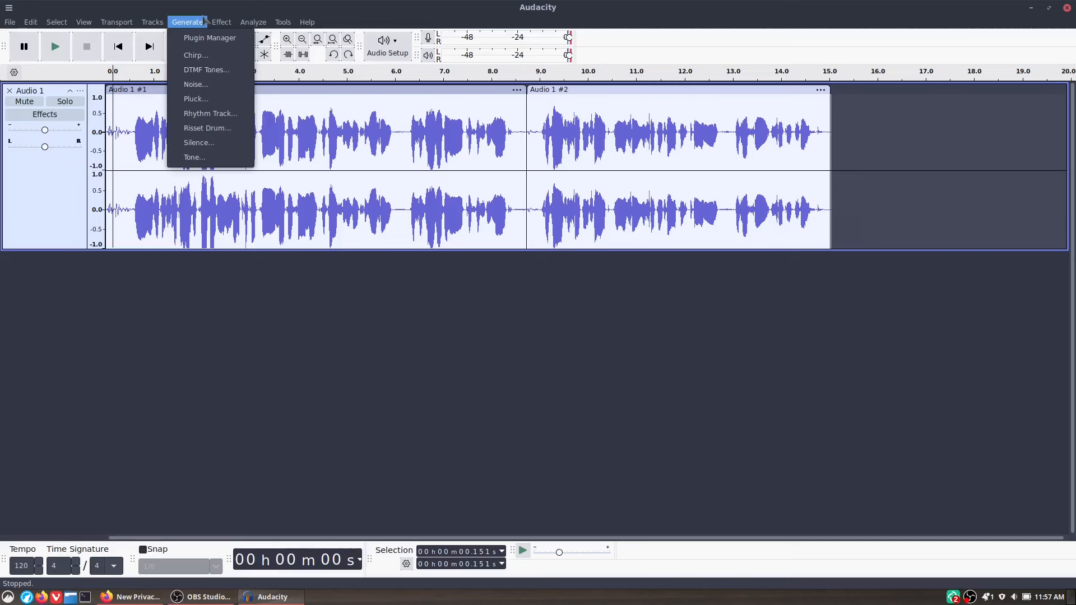
left_click(573, 100)
Step: Delete the audio from about 6.2 s to 8.5 s and move the second clip against the end of the first
left_click_drag(406, 134, 516, 139)
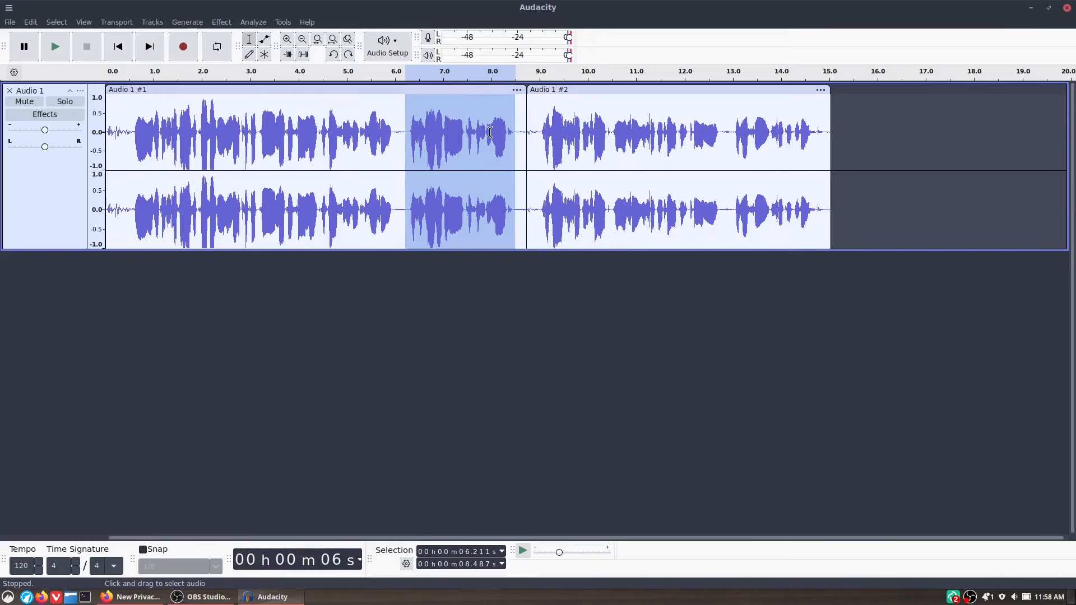
key("Delete")
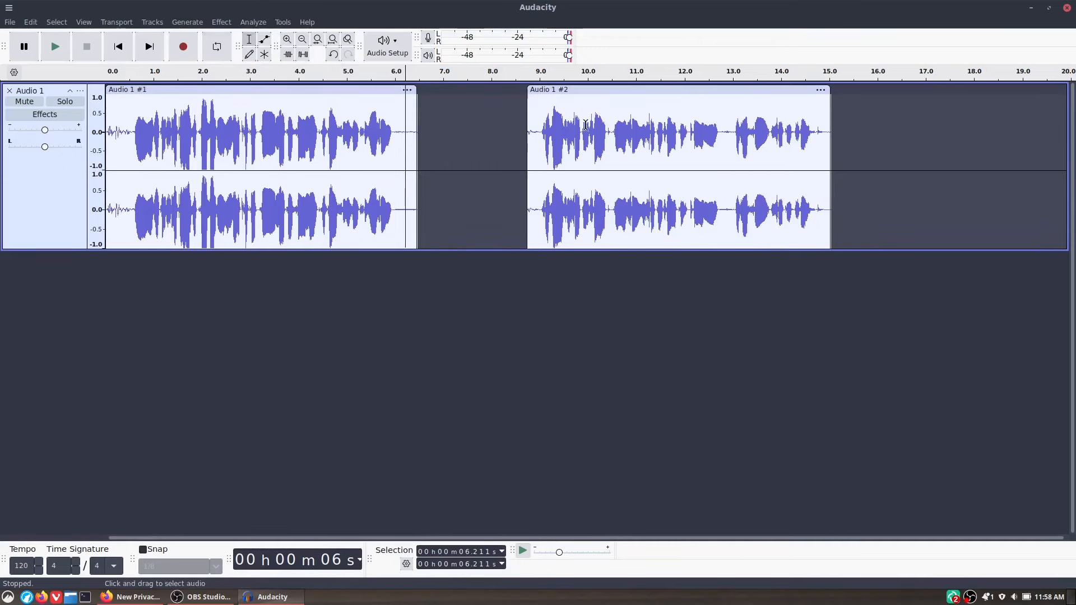
left_click_drag(772, 94, 593, 109)
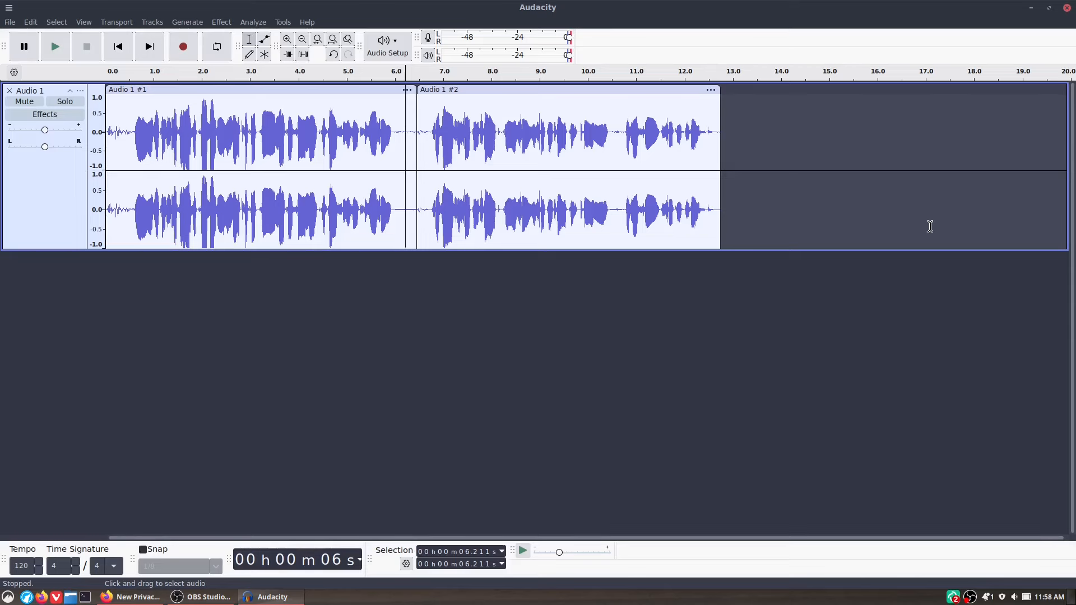
Step: Open the Plugin Manager for analyzers, list the plugins of all categories, and look through them
left_click(253, 22)
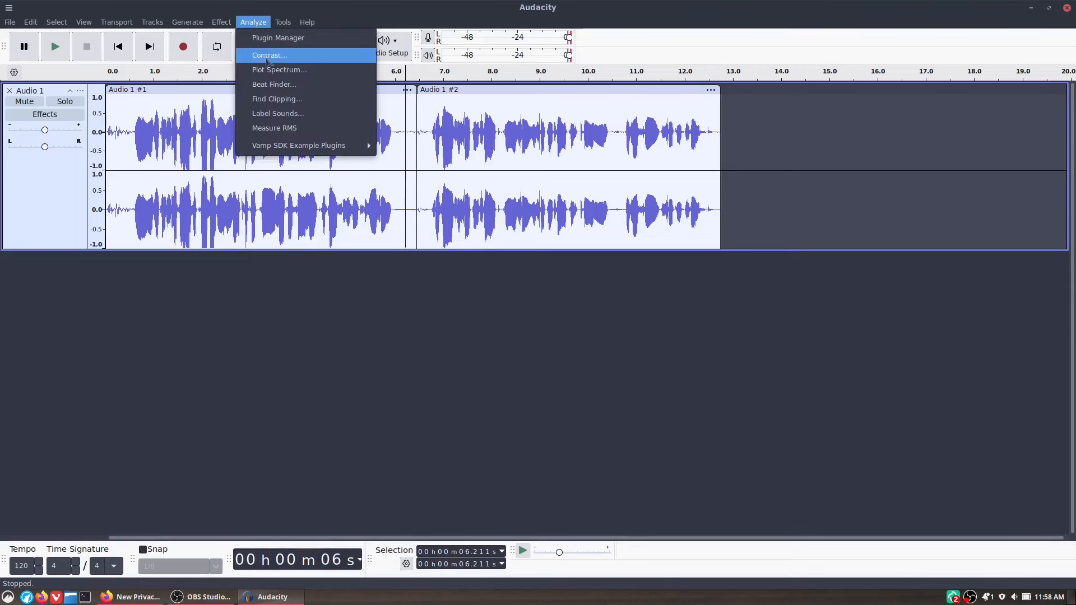
left_click(275, 37)
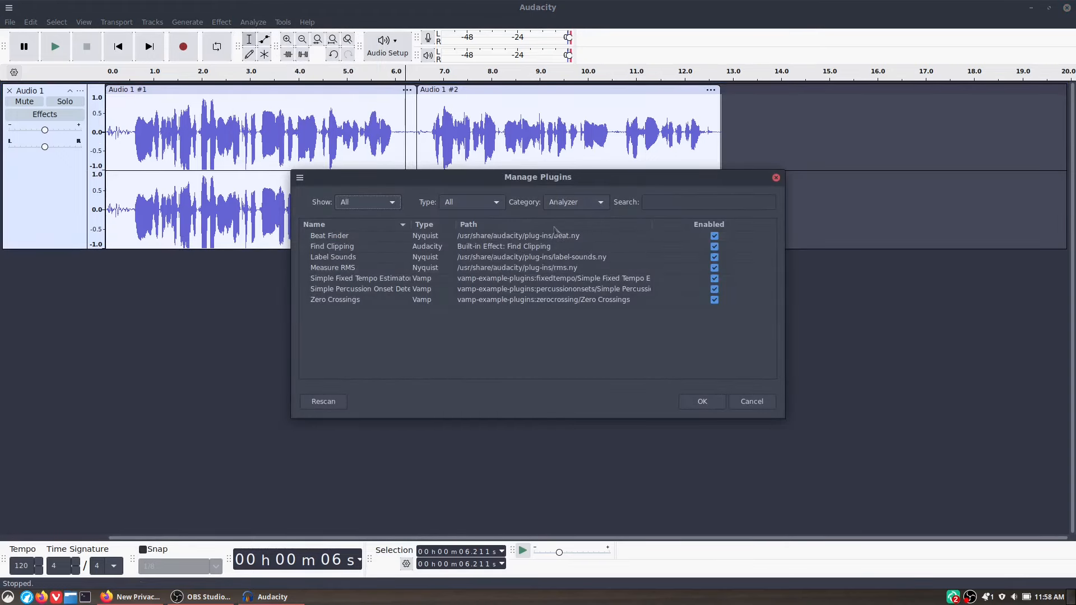
left_click(586, 203)
left_click(561, 155)
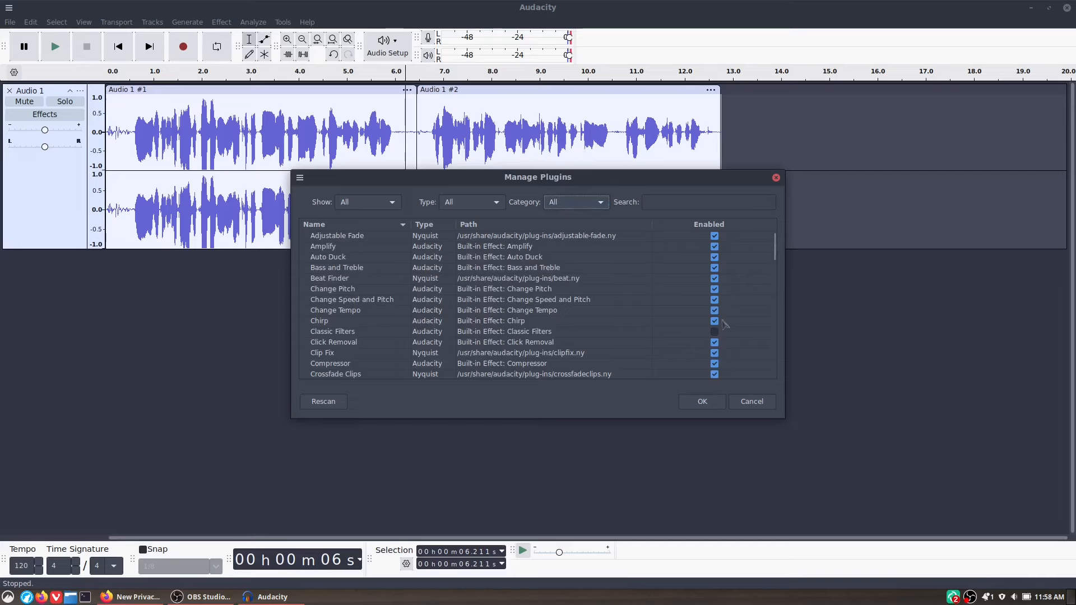
scroll(721, 355, "down", 3)
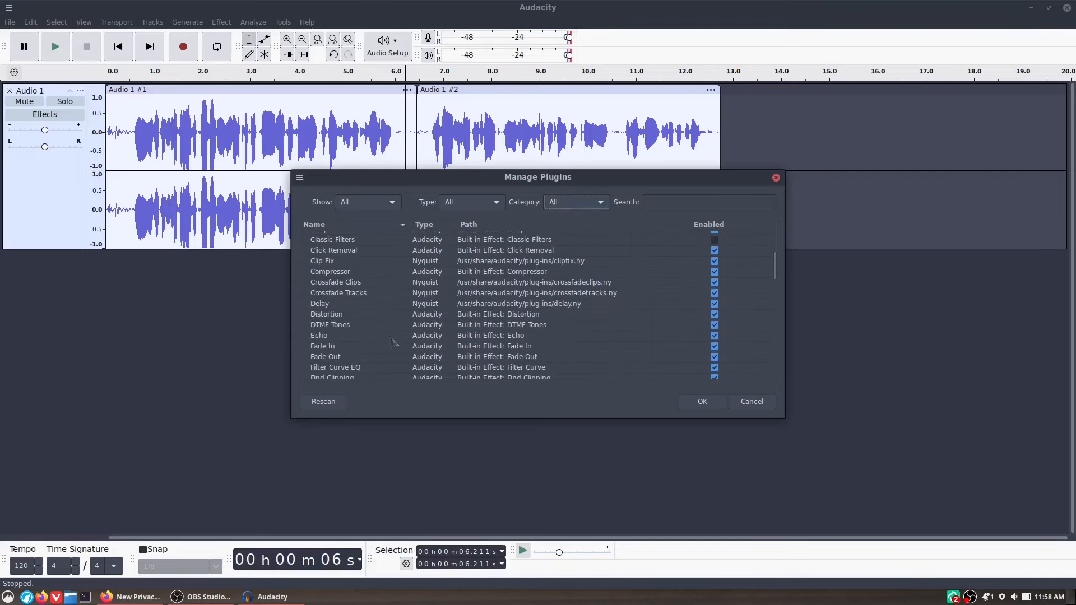
scroll(617, 339, "down", 2)
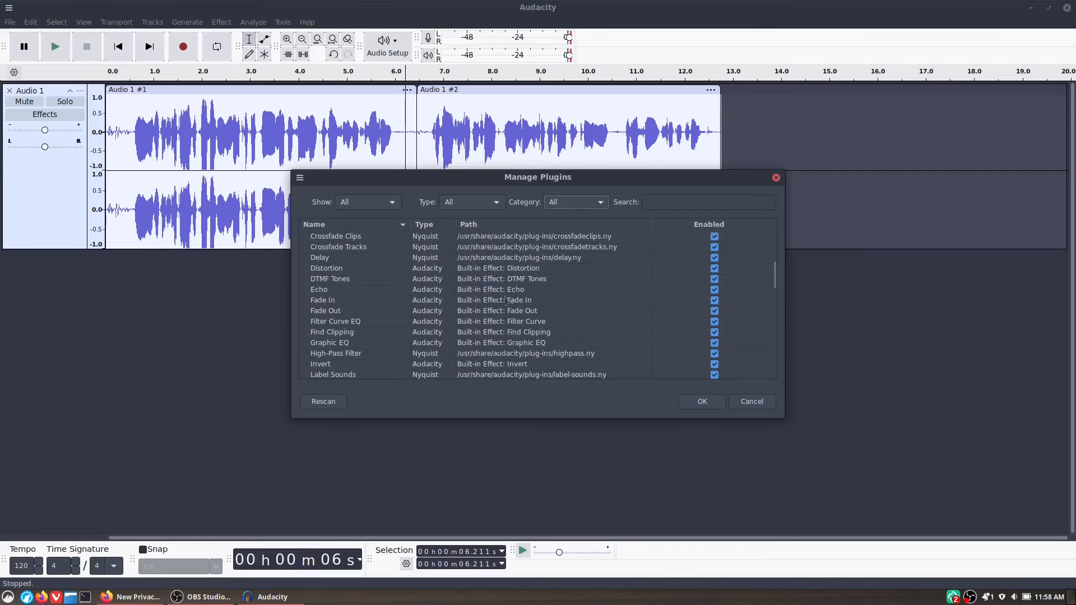
Step: Filter the plugin list by the types Native Audacity, LADSPA, LV2 and VST3, and reset the type to All
left_click(496, 202)
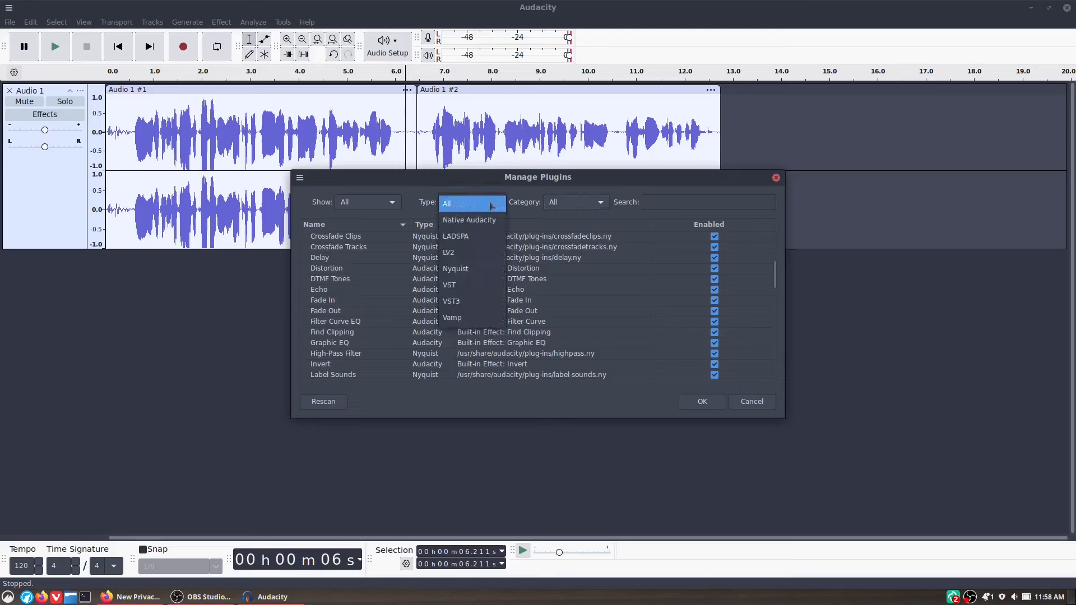
left_click(479, 222)
left_click(483, 206)
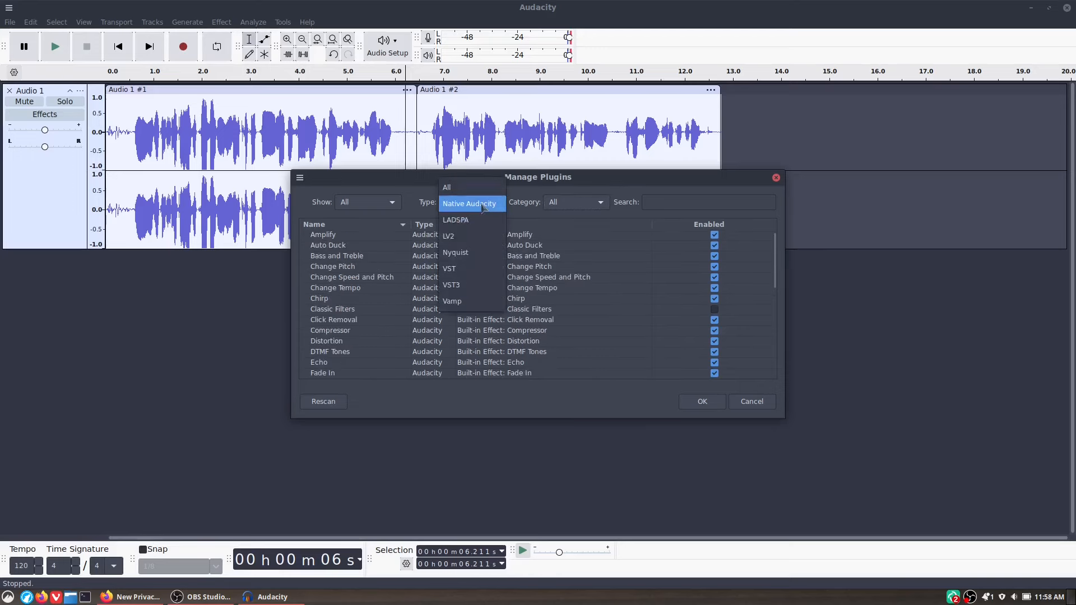
left_click(483, 219)
left_click(487, 207)
left_click(483, 220)
left_click(483, 202)
left_click(482, 253)
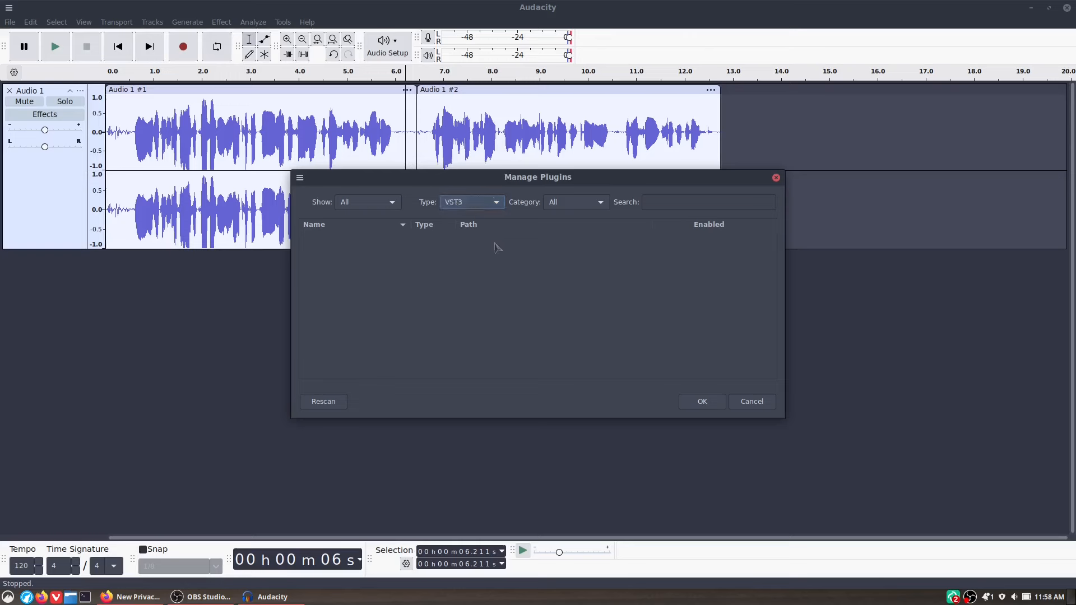
left_click(484, 202)
left_click(471, 106)
Step: Filter the plugins by Generator, Effect, Analyzer and Tool categories, reset the category to All, and close the Plugin Manager
left_click(600, 203)
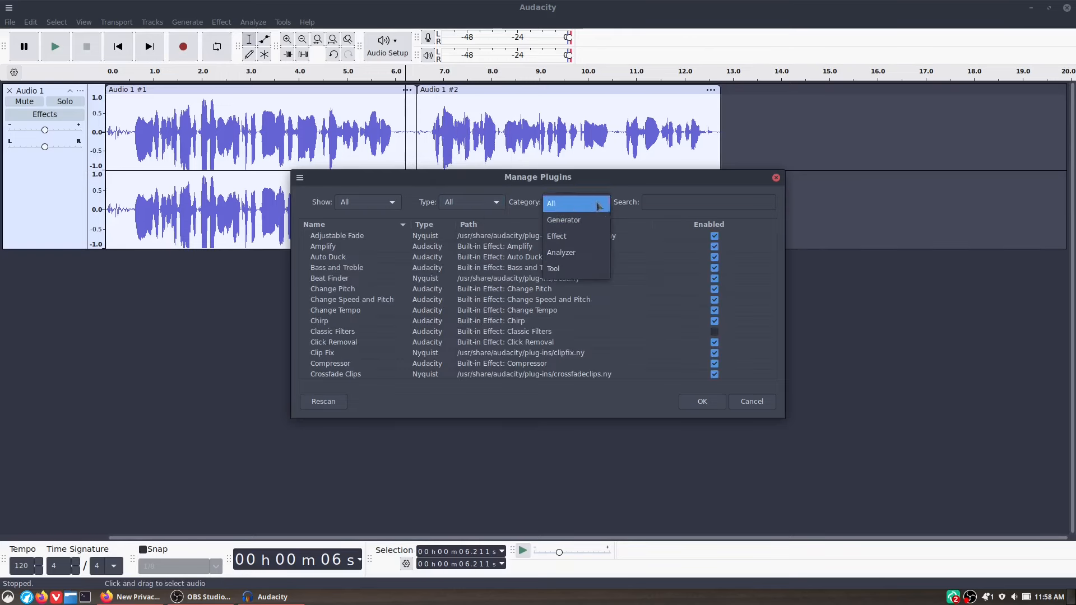
left_click(589, 225)
left_click(583, 201)
left_click(572, 221)
scroll(539, 280, "down", 8)
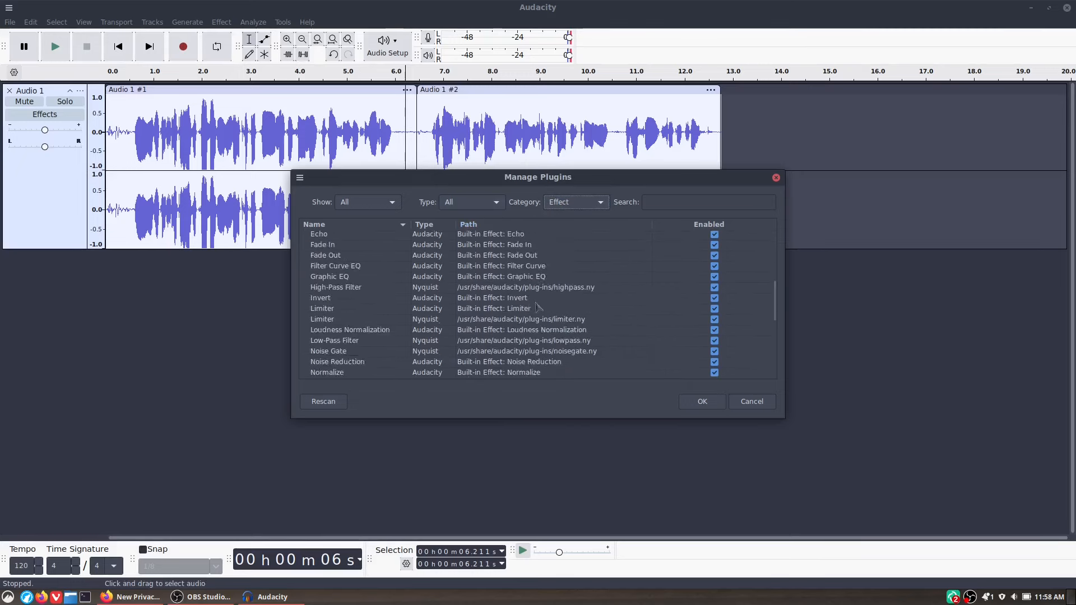
scroll(540, 280, "up", 6)
left_click(576, 202)
left_click(564, 220)
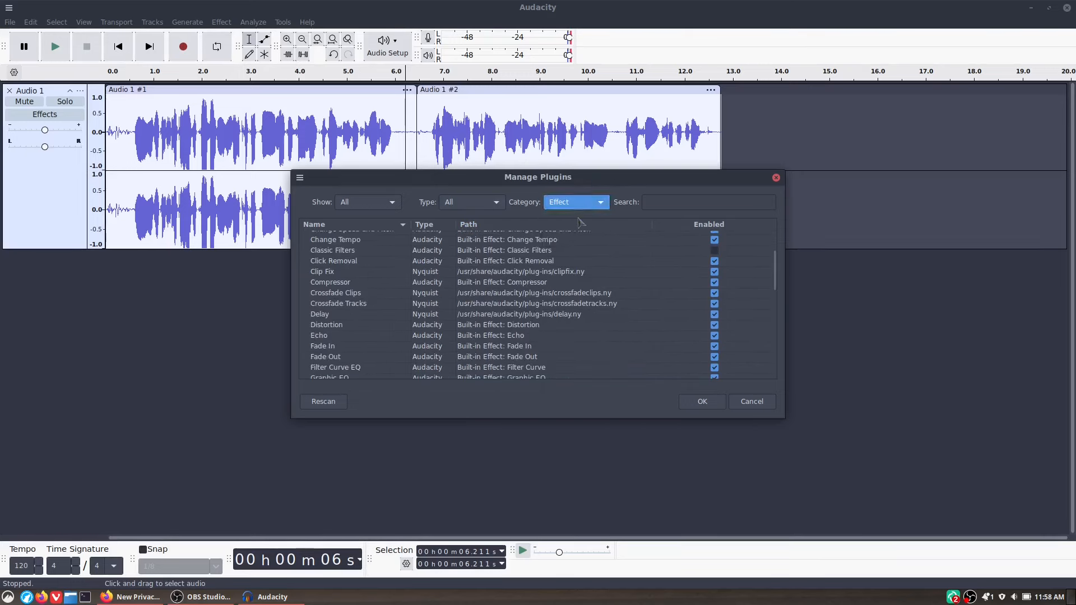
left_click(601, 202)
left_click(586, 220)
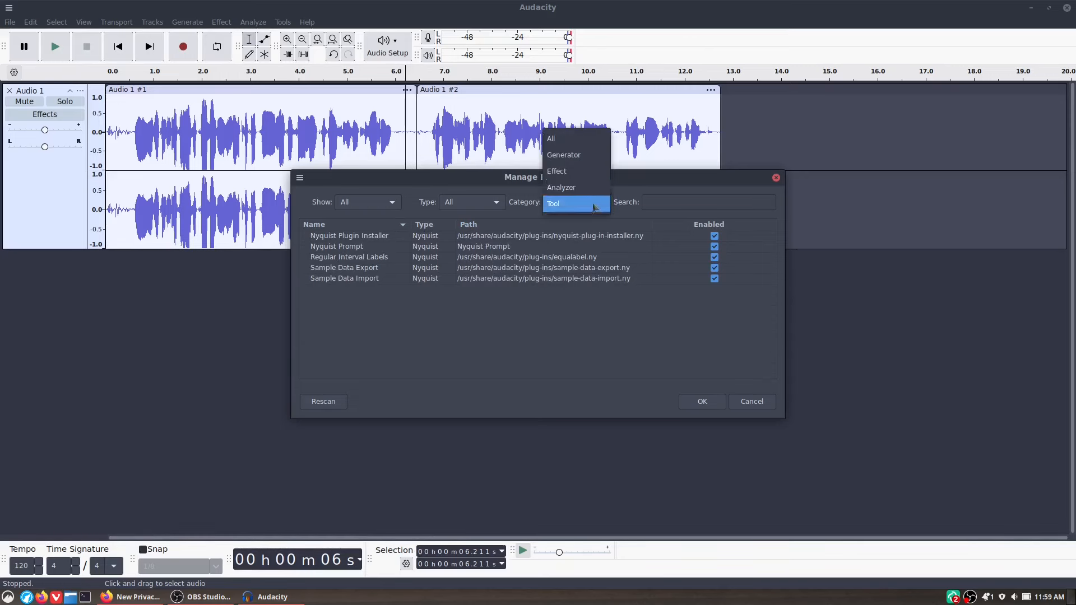
left_click(568, 143)
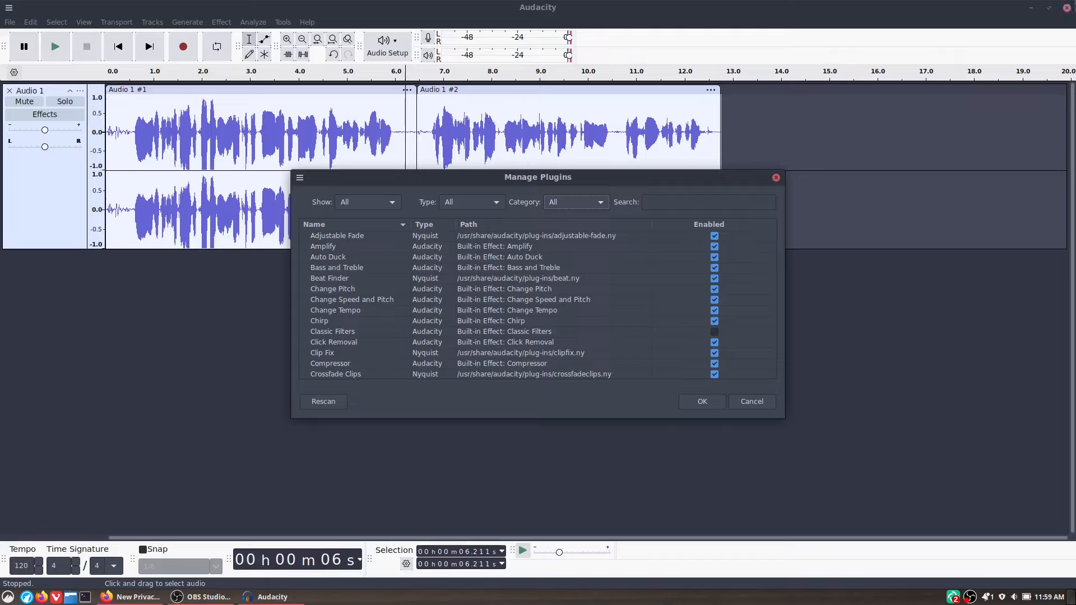
left_click(776, 177)
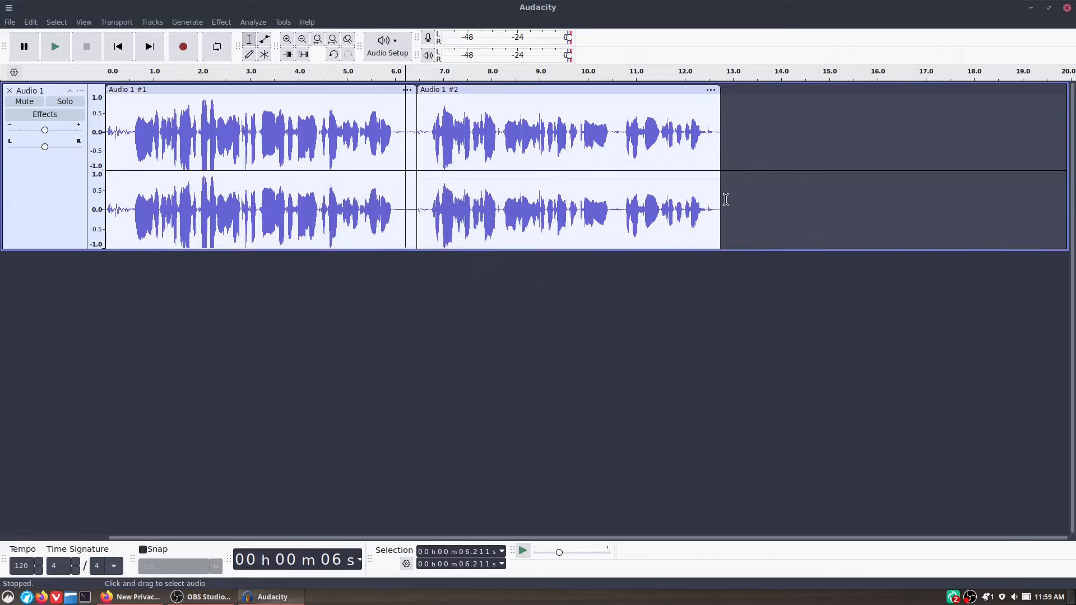
Step: Switch to Firefox and look through the ACX audio submission requirements article
left_click(132, 597)
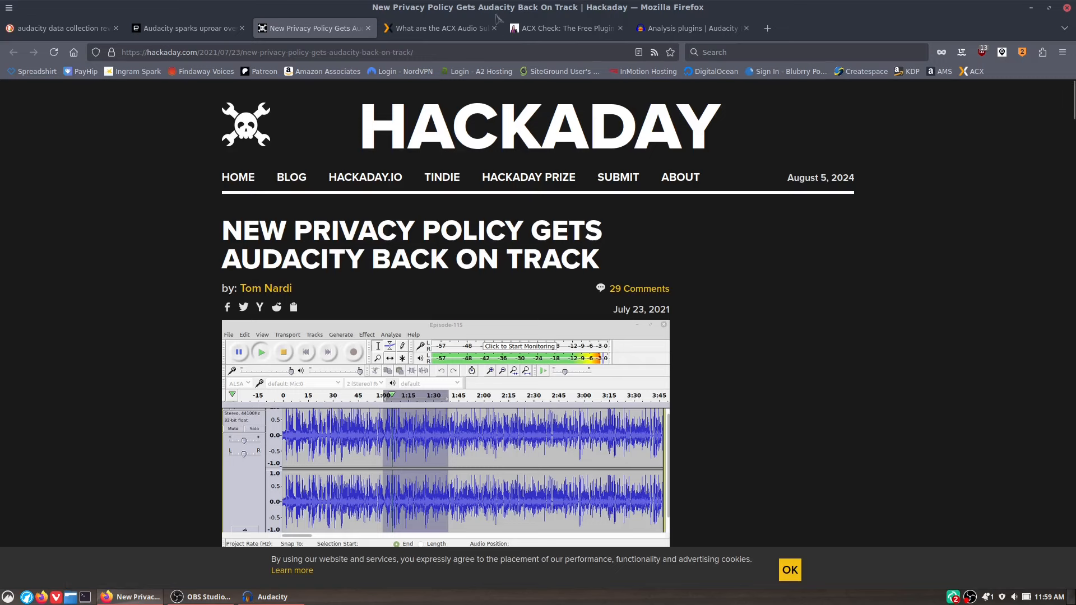
left_click(470, 30)
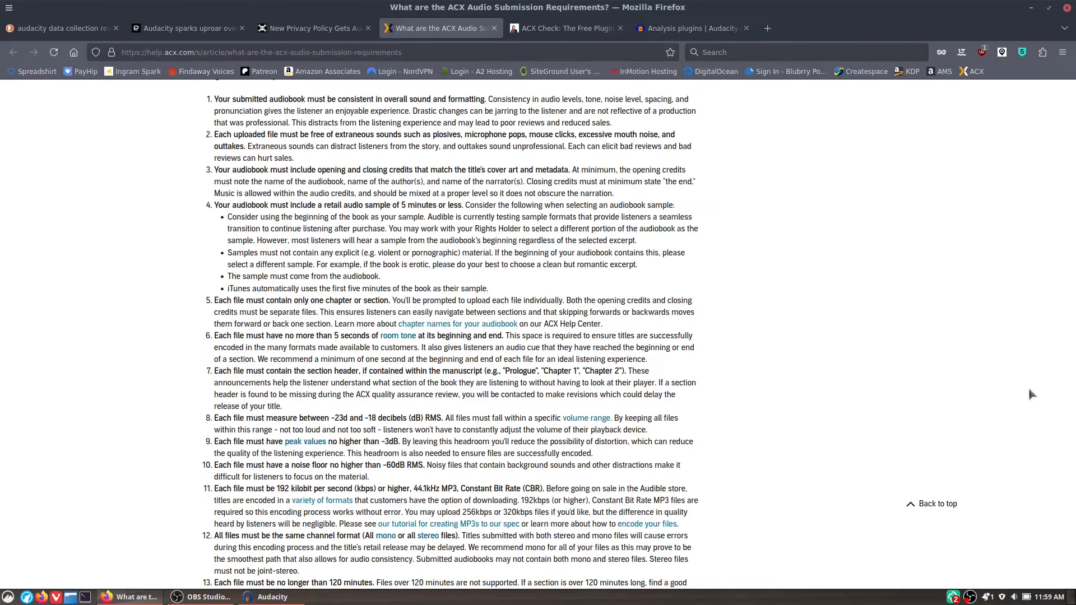
scroll(751, 329, "up", 8)
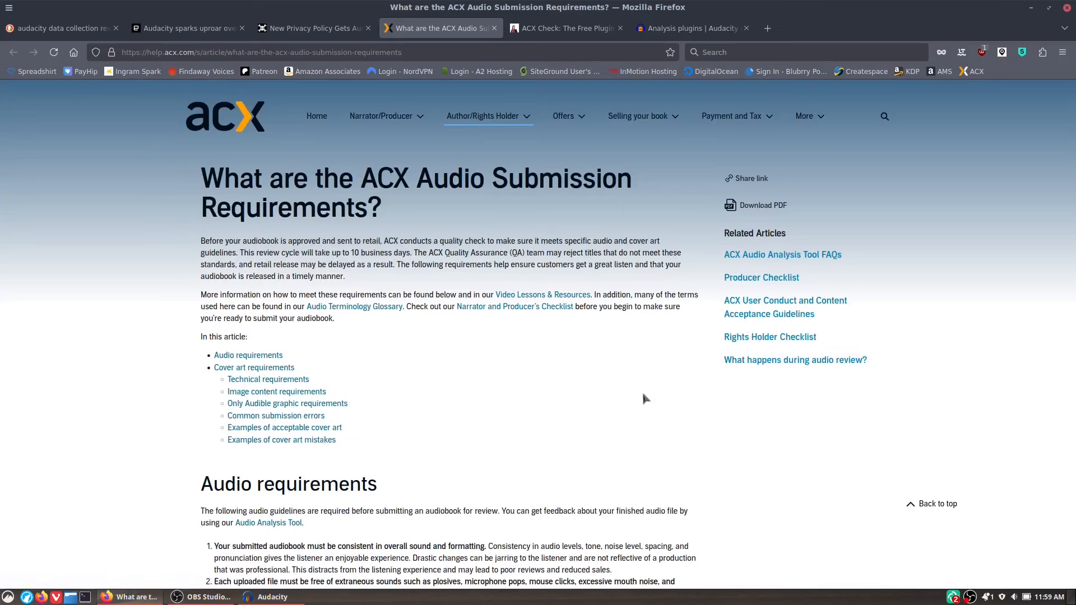
scroll(645, 399, "down", 10)
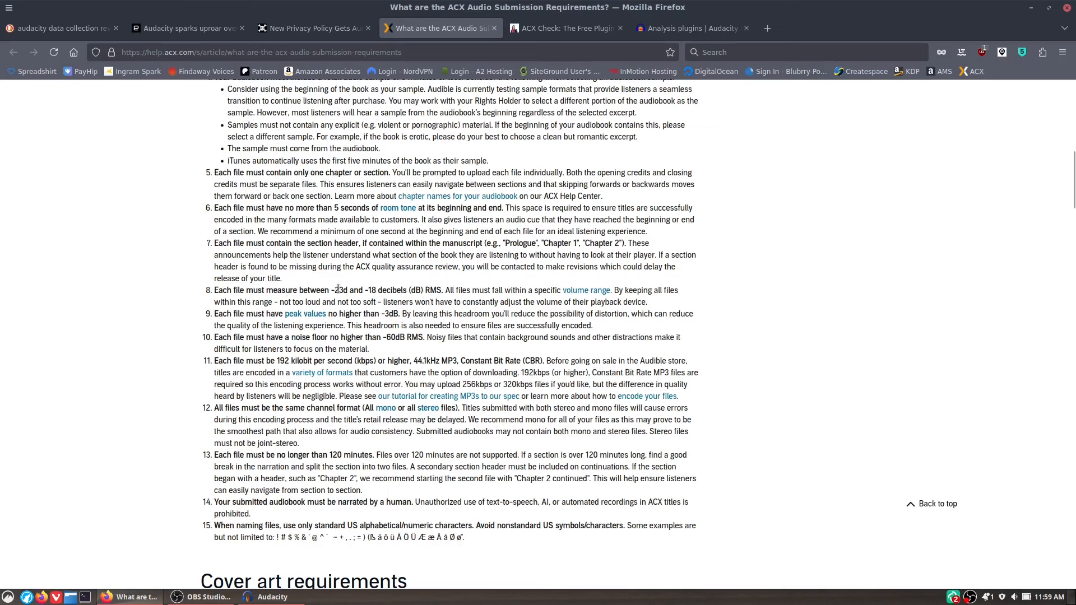
Step: Highlight the ACX requirements for RMS level, peak value and noise floor, and the 192 kbps, 44.1kHz MP3 format
left_click_drag(332, 289, 439, 288)
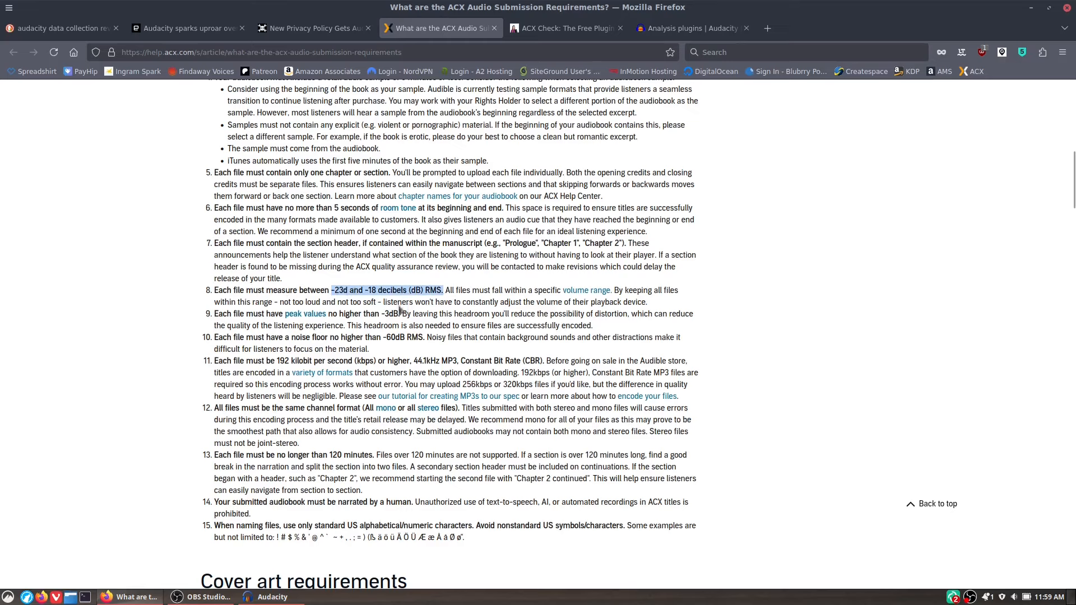
left_click(357, 314)
left_click_drag(374, 314, 442, 335)
left_click(293, 336)
left_click_drag(258, 361, 481, 361)
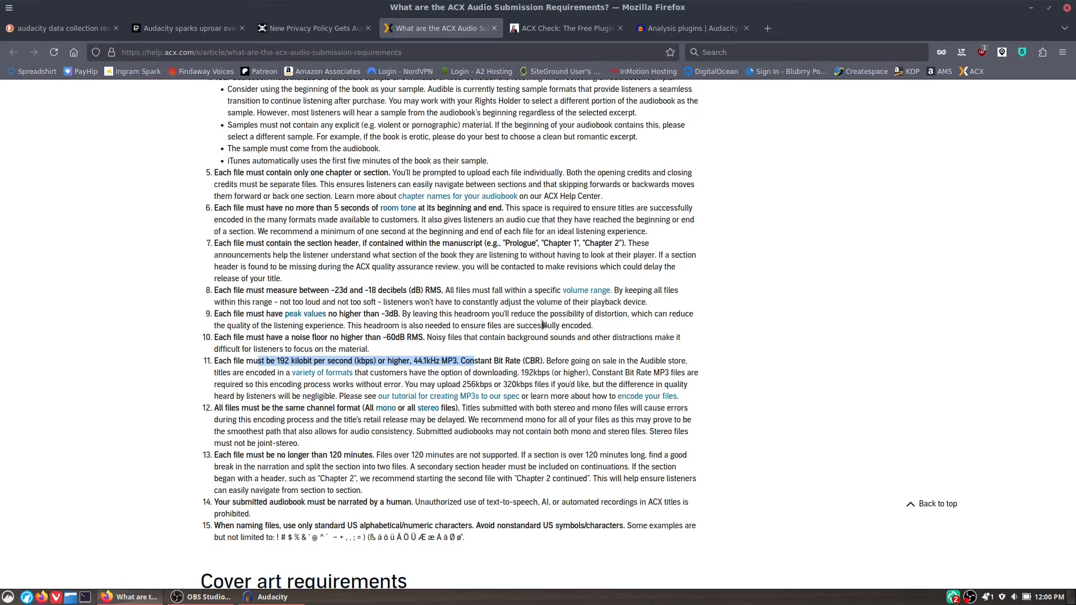
Step: Read the blog article about the free ACX Check plugin for recording audiobooks in Audacity
left_click(566, 28)
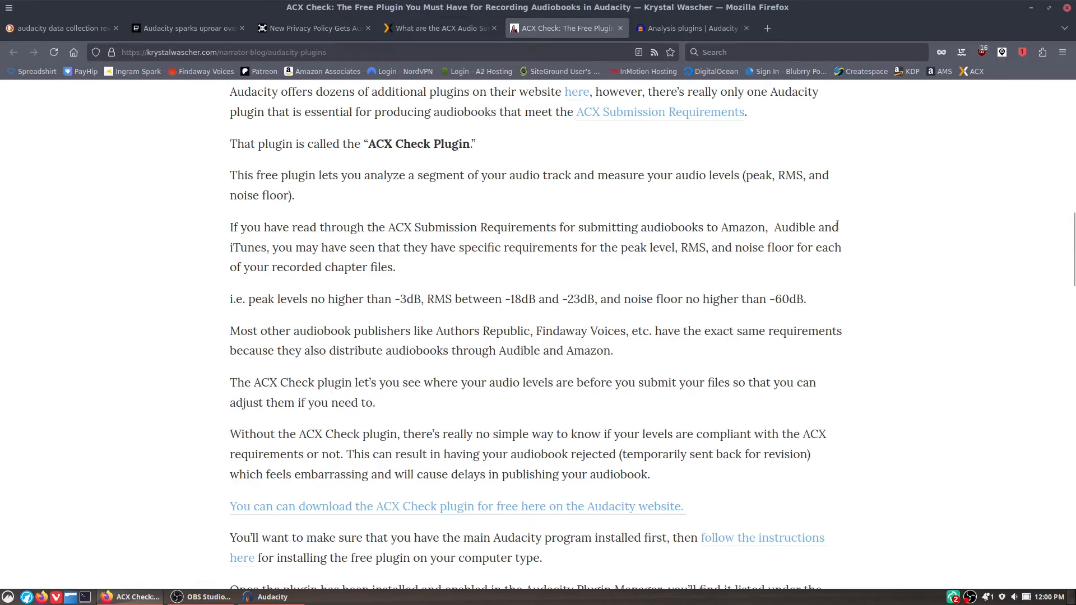
scroll(869, 238, "up", 10)
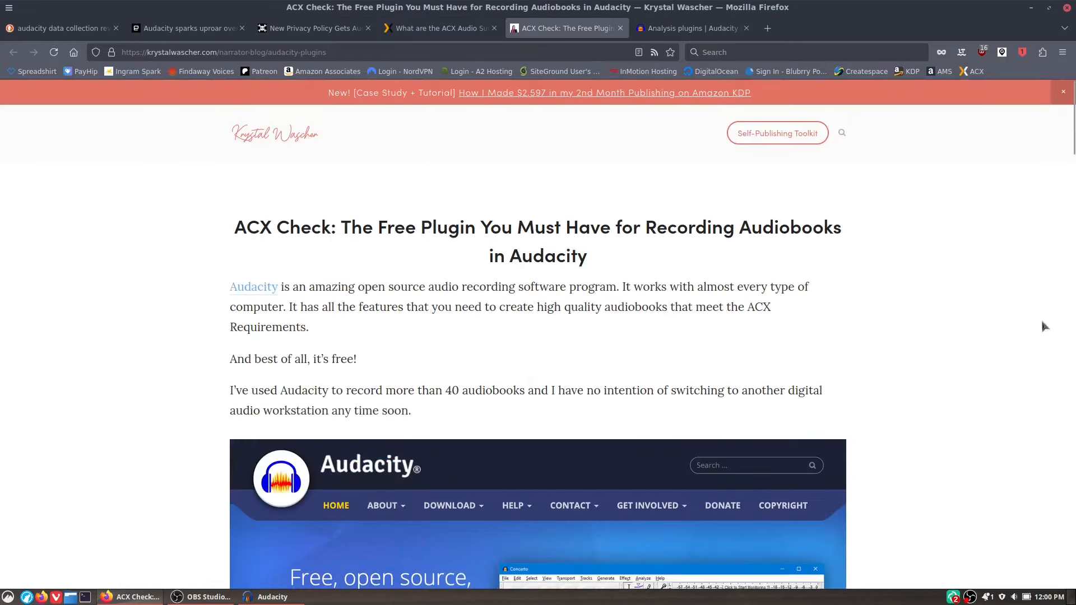
scroll(884, 320, "down", 10)
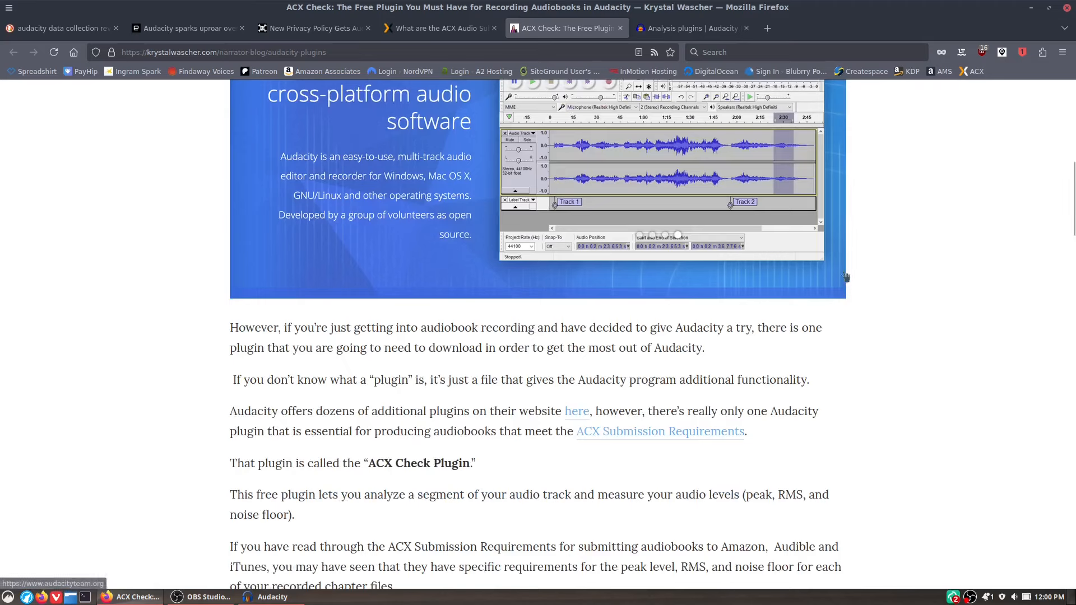
scroll(847, 278, "down", 5)
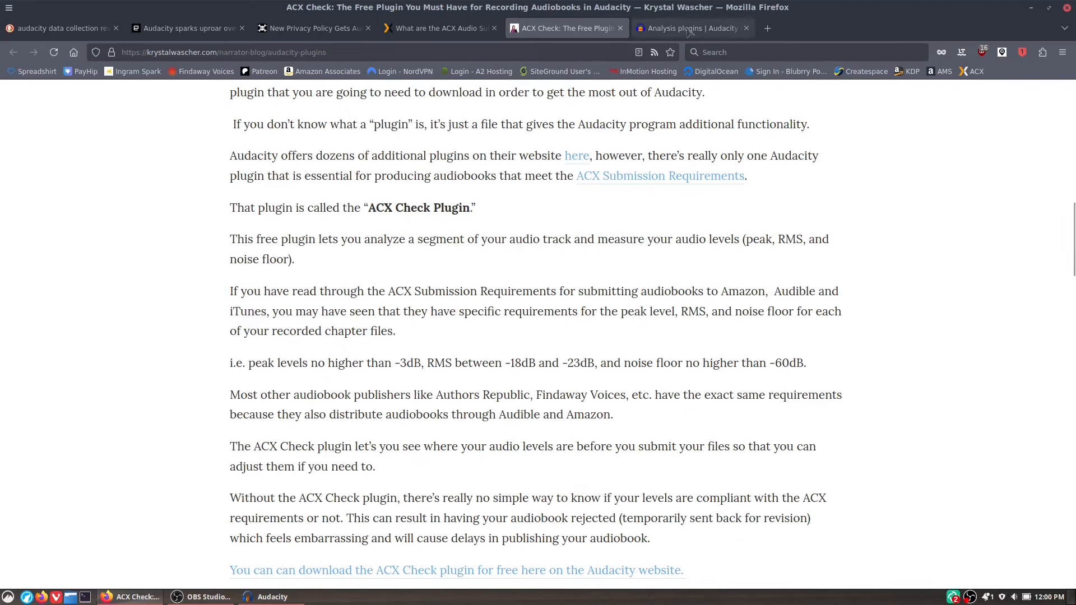
Step: Follow the article's link to Audacity's additional plugins and open the ACX Check entry on the analysis plugins page
scroll(653, 317, "up", 2)
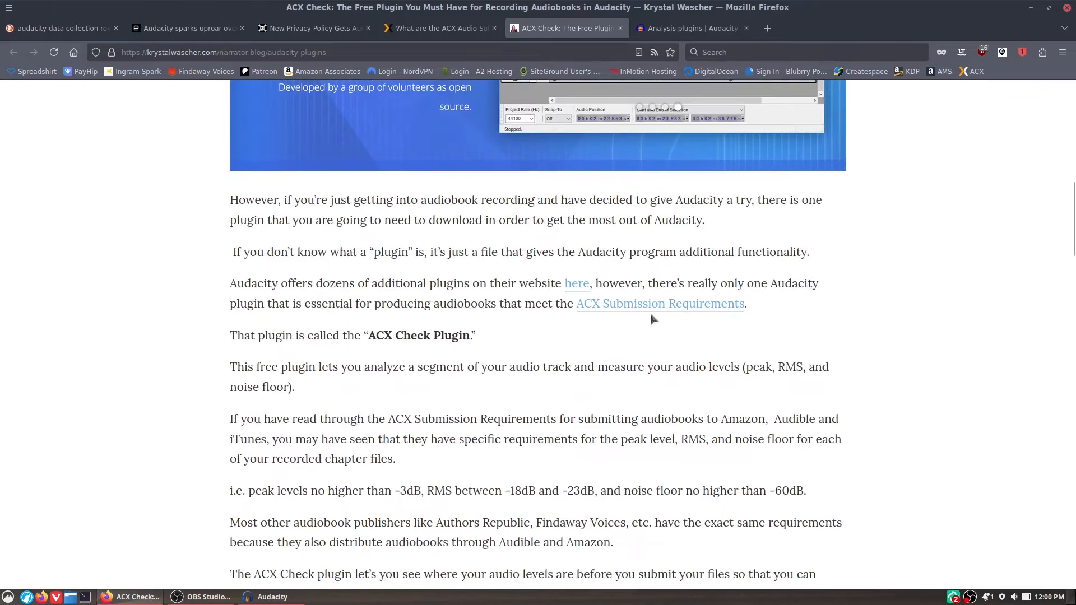
left_click(576, 286)
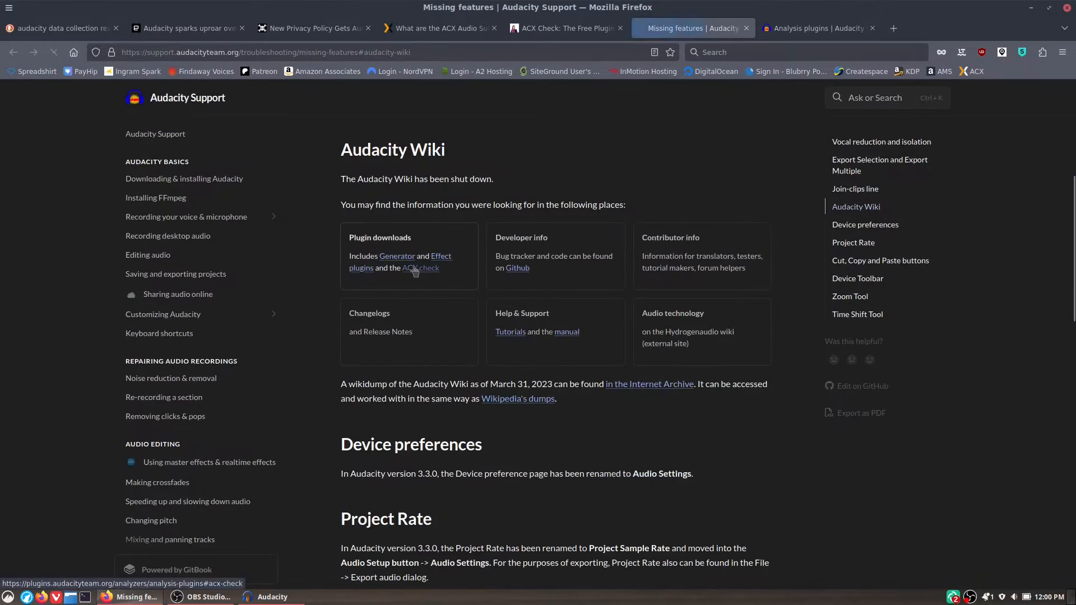
left_click(419, 268)
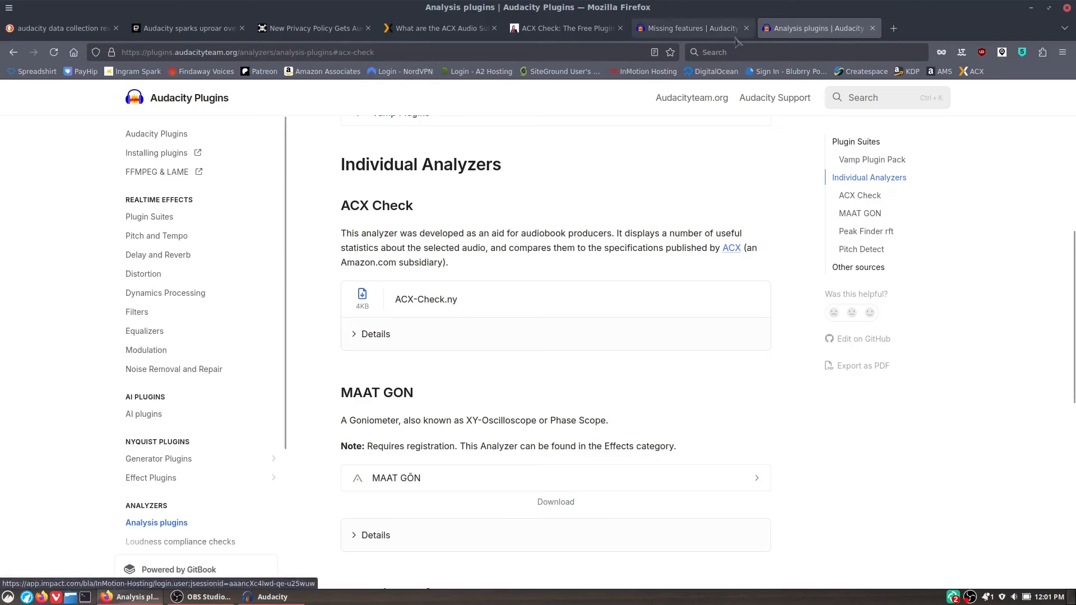
Step: Locate the downloaded ACX-Check.ny file in the Downloads folder with the file manager
left_click(70, 597)
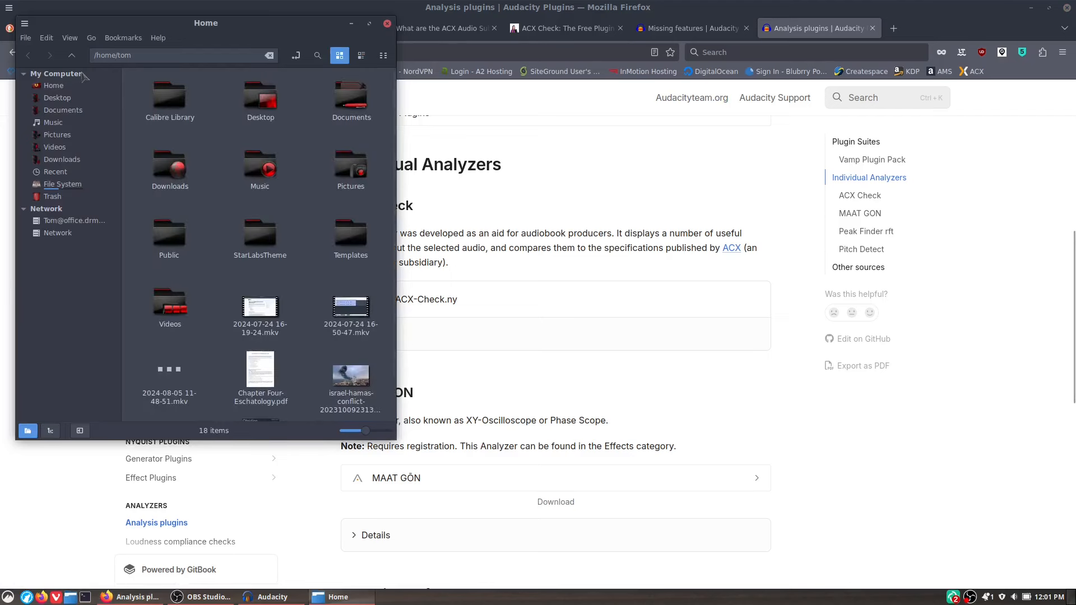
left_click(61, 159)
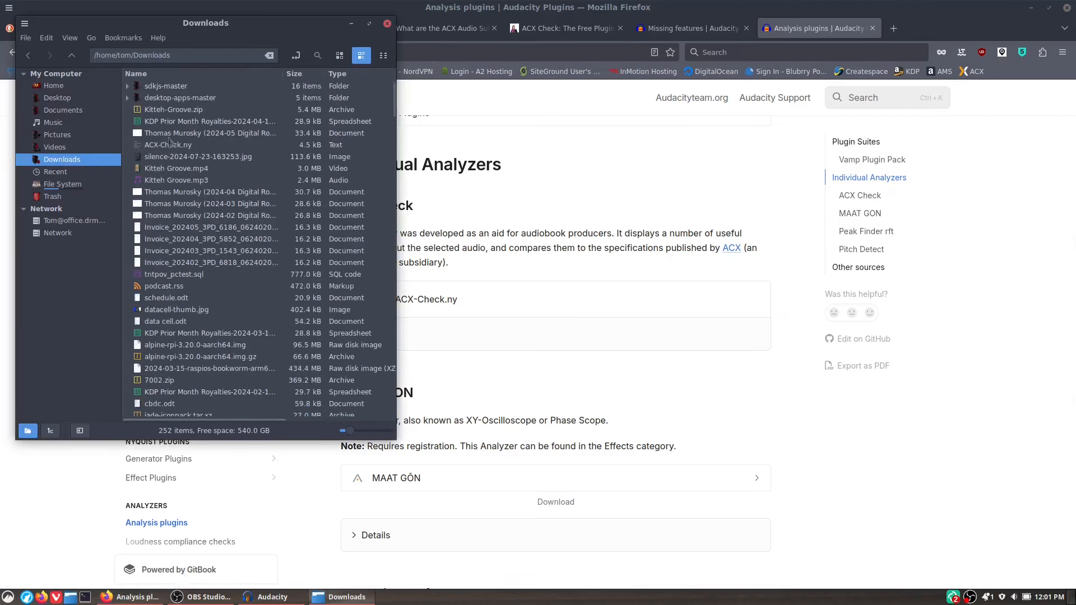
left_click(169, 144)
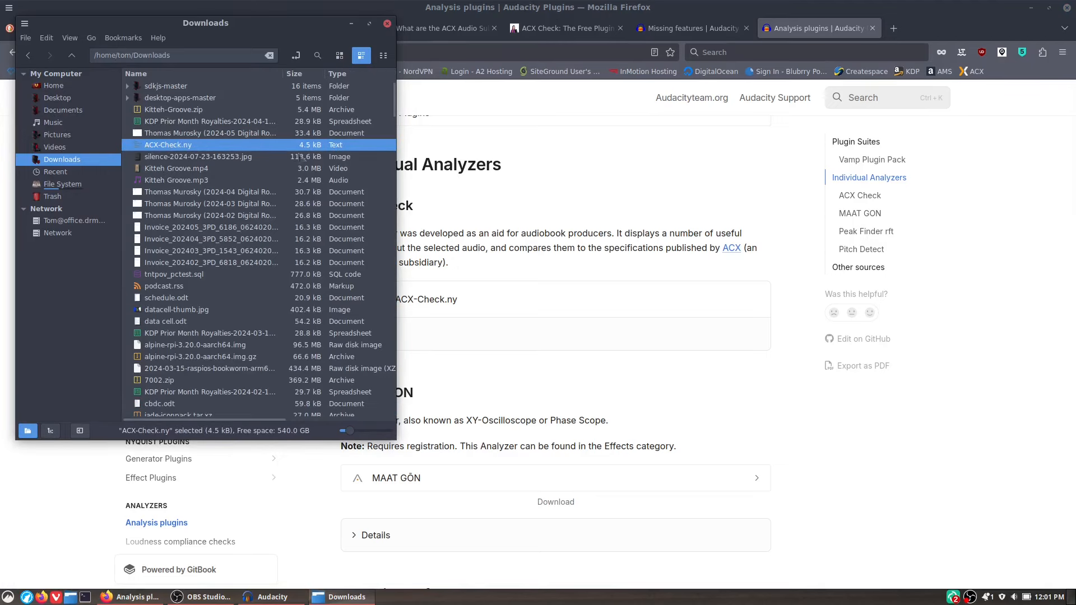
left_click(892, 527)
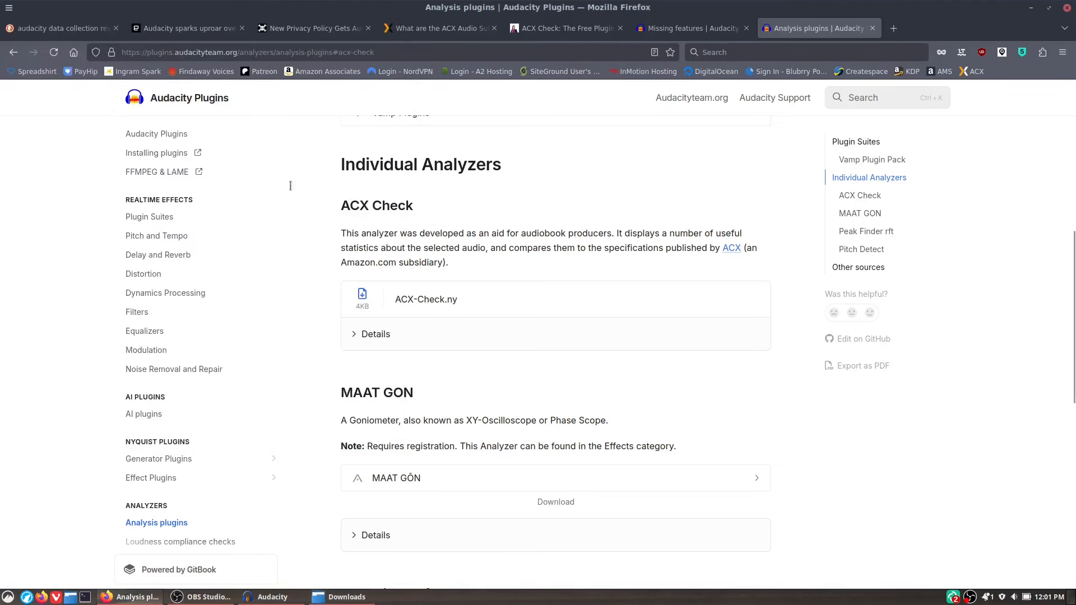
Step: Switch to Audacity and save the voice recording project to the Desktop as test-audacity
left_click(273, 597)
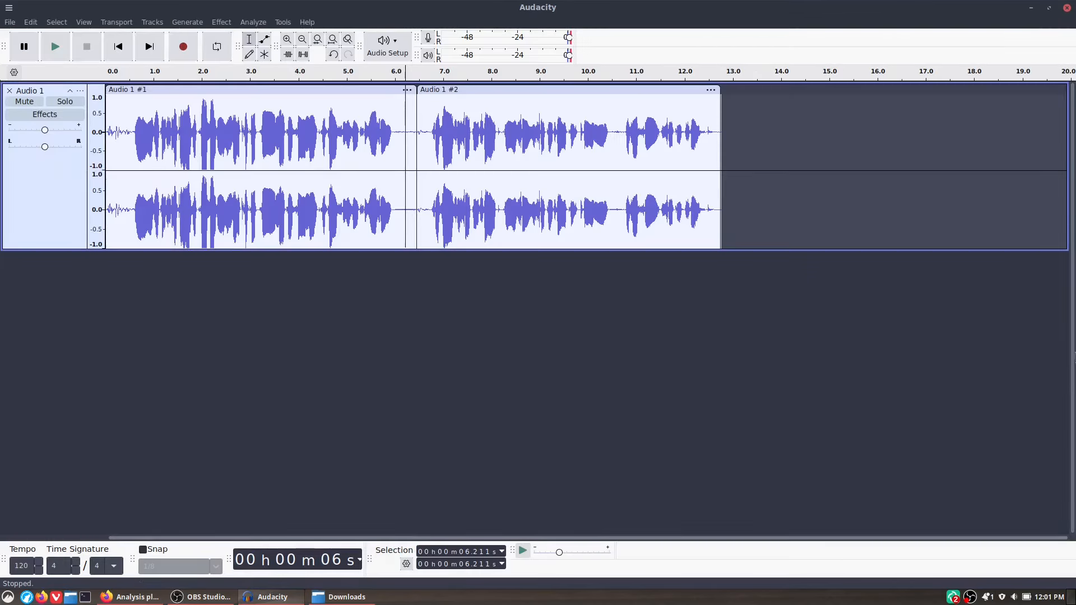
left_click(10, 23)
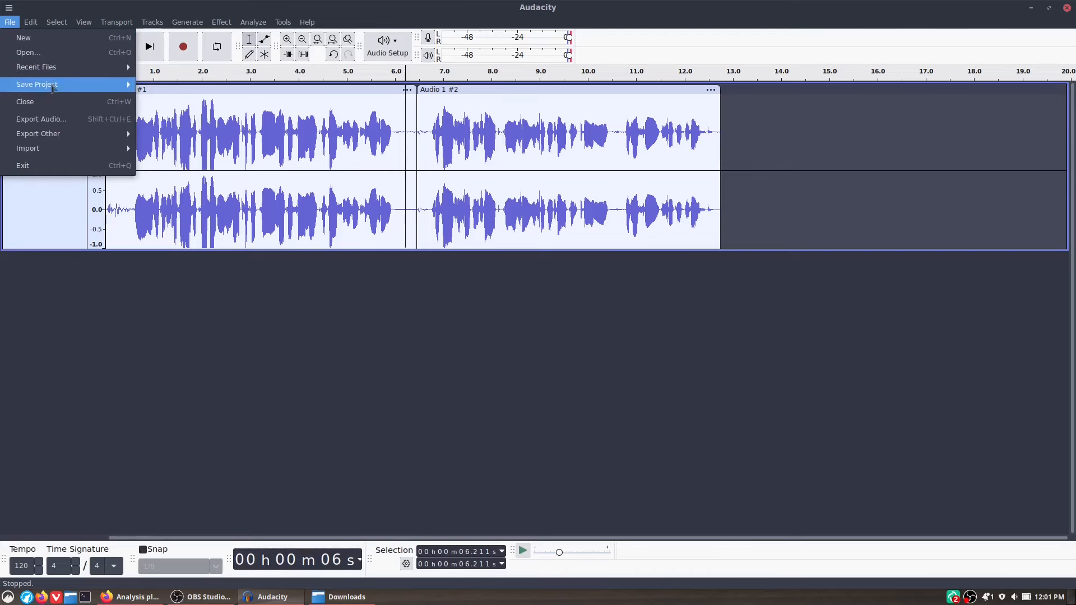
mouse_move(52, 88)
left_click(172, 84)
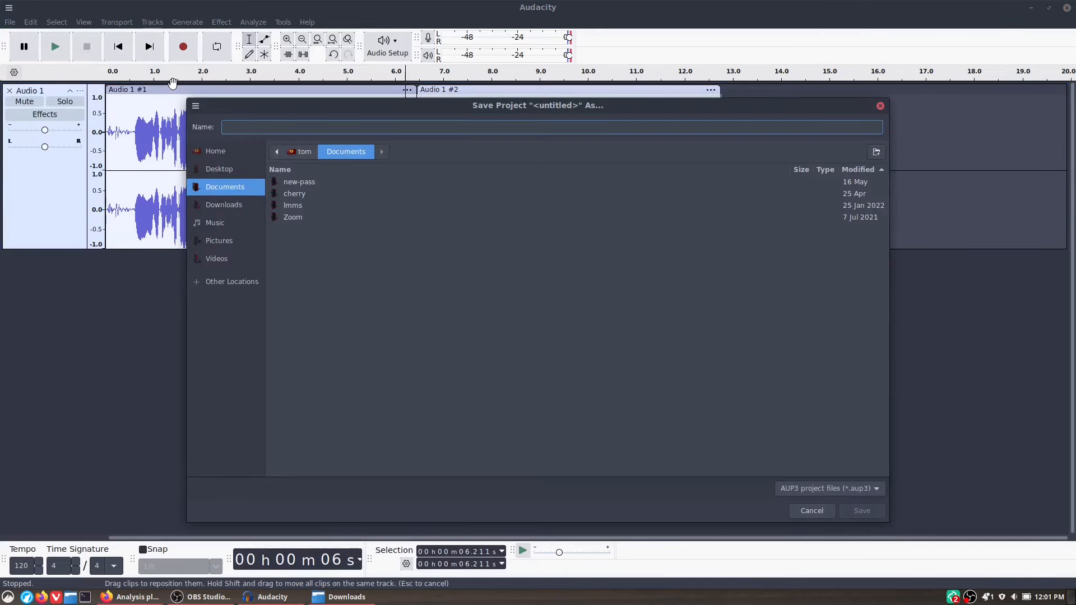
left_click(231, 169)
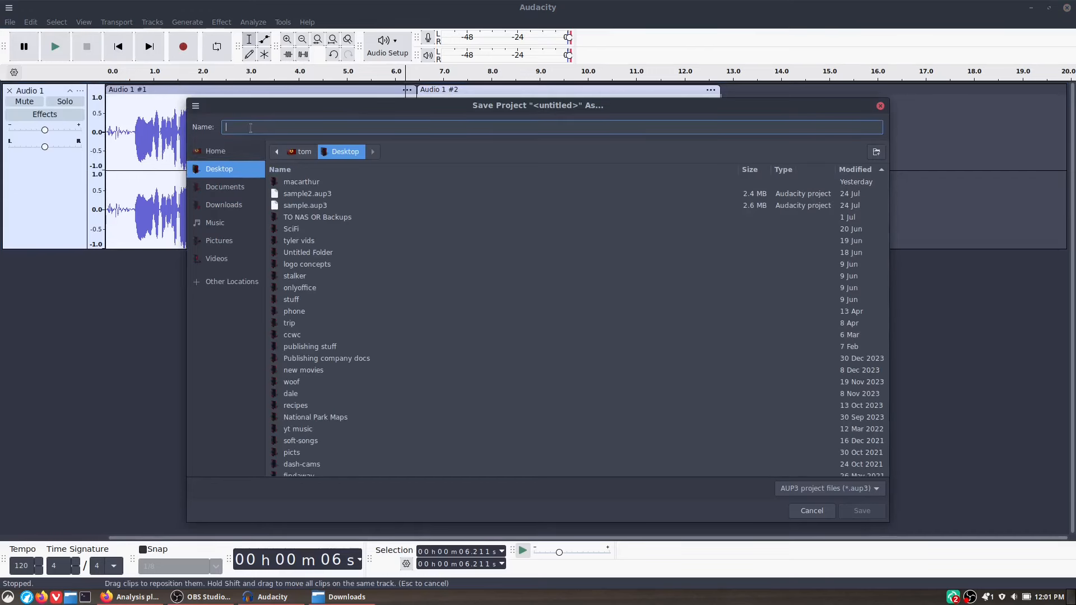
type("es")
key("Return")
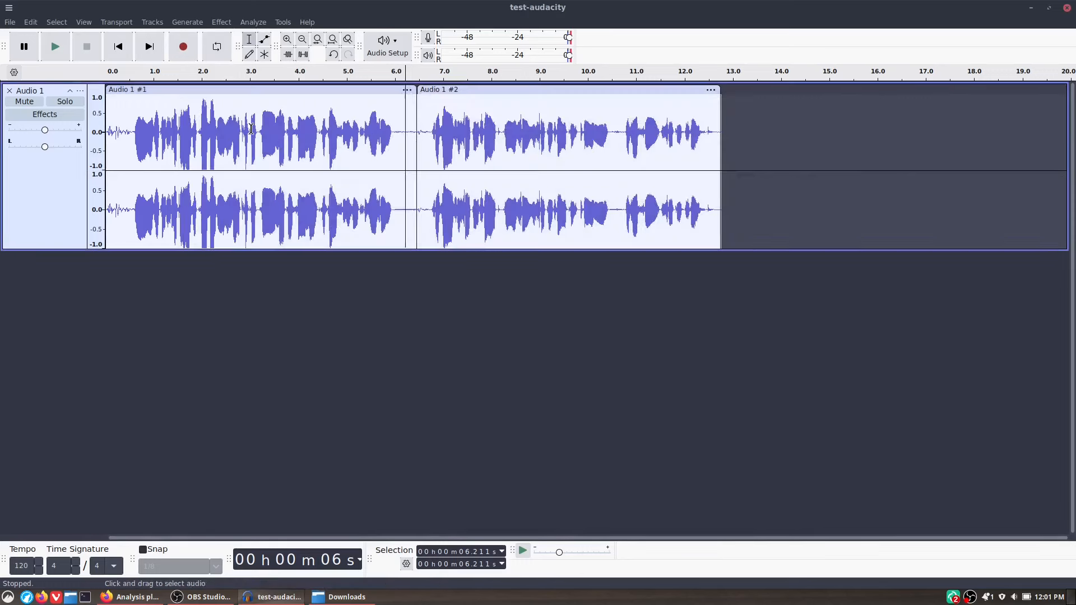
Step: Look through the installed plugins of all categories in the Plugin Manager, then close it without changes
left_click(282, 22)
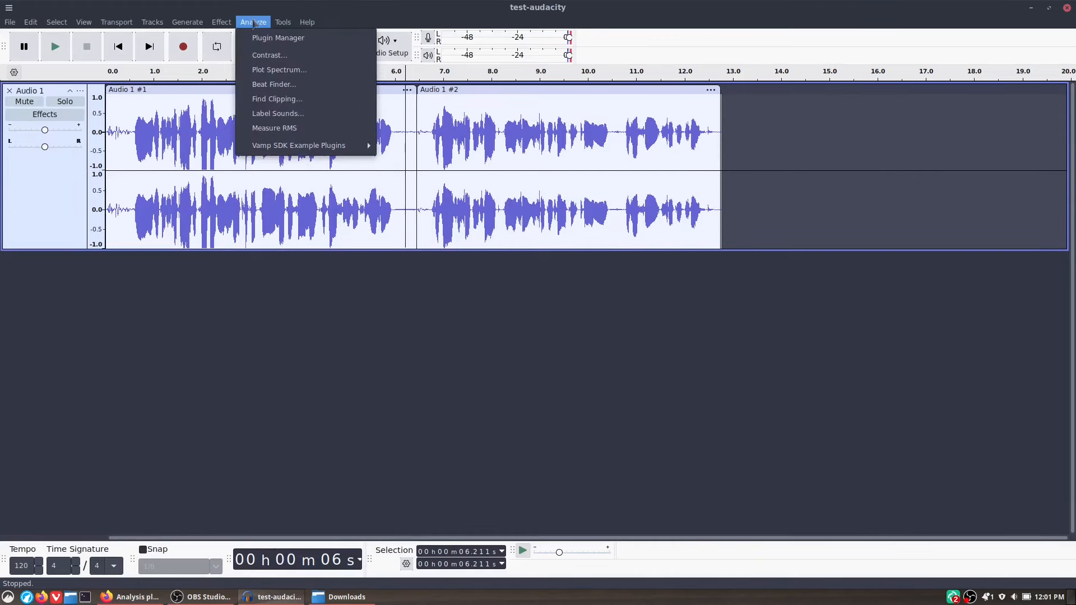
mouse_move(221, 22)
left_click(269, 37)
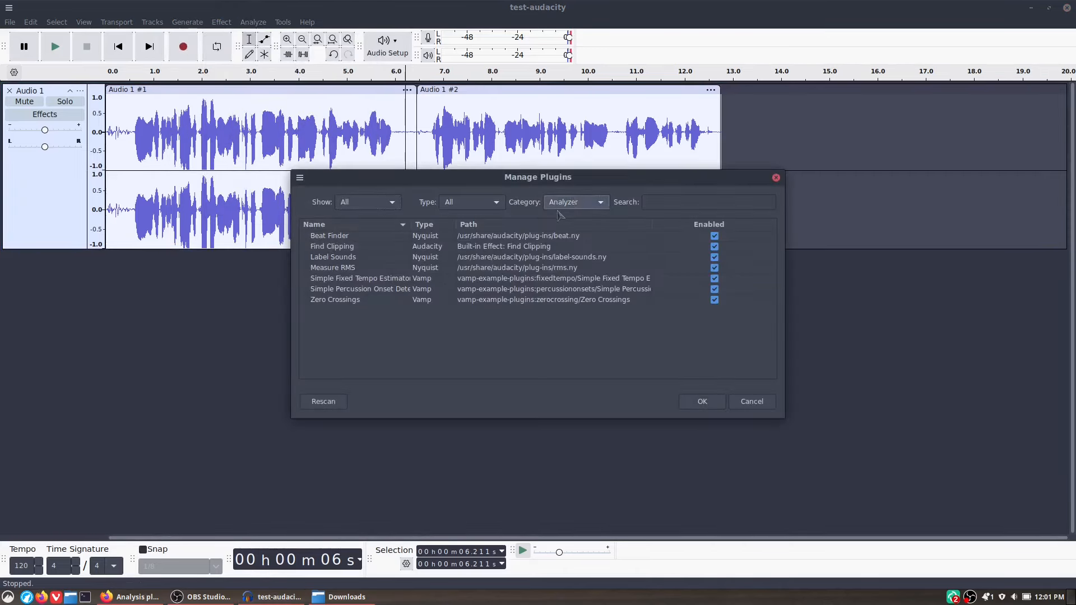
left_click(574, 203)
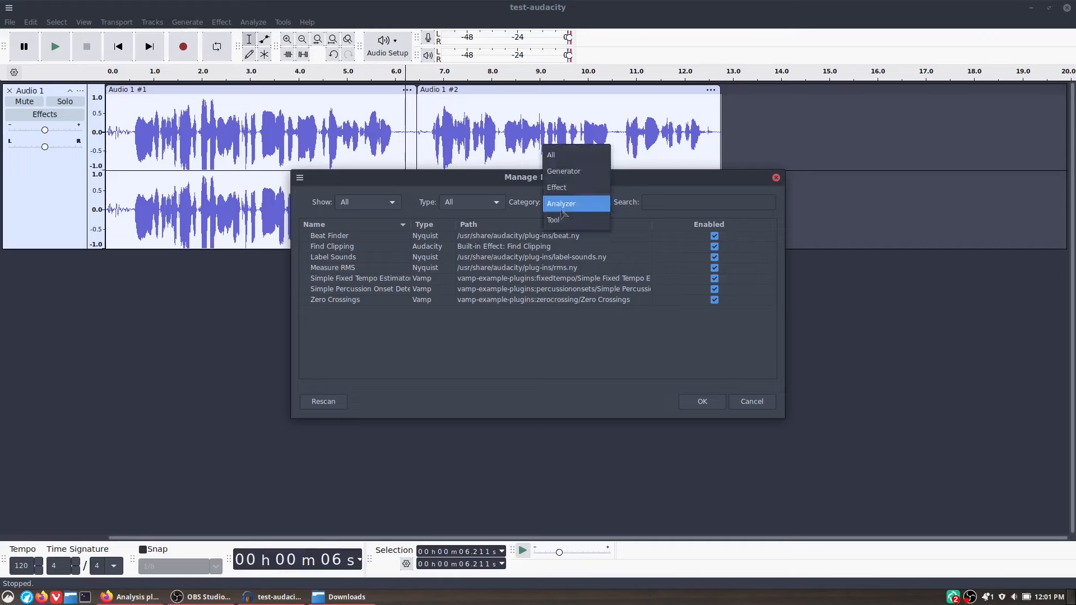
left_click(569, 155)
scroll(591, 319, "down", 15)
scroll(565, 327, "up", 5)
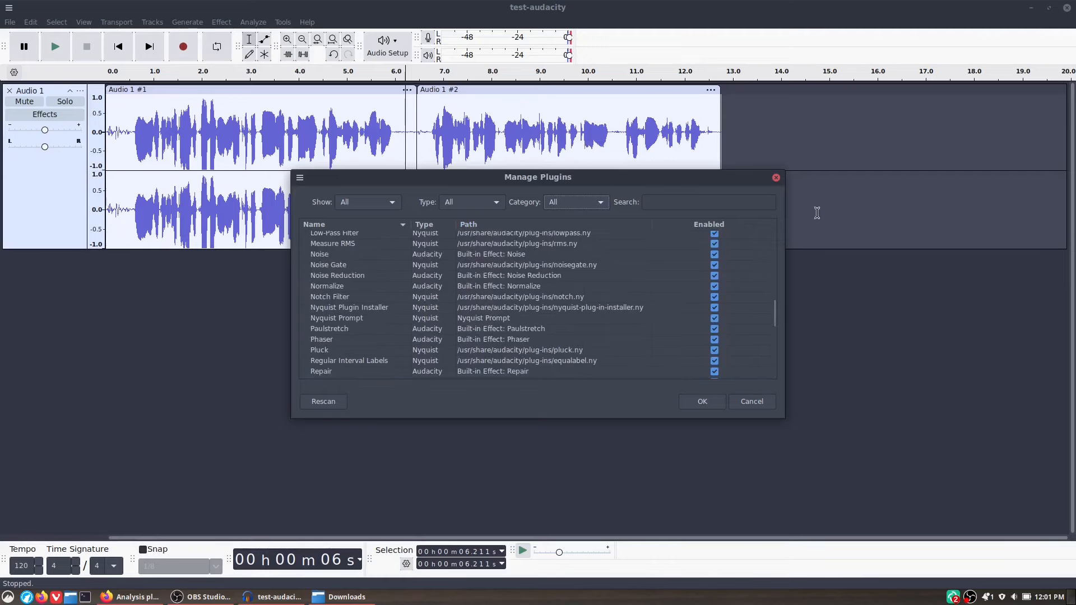
left_click(776, 178)
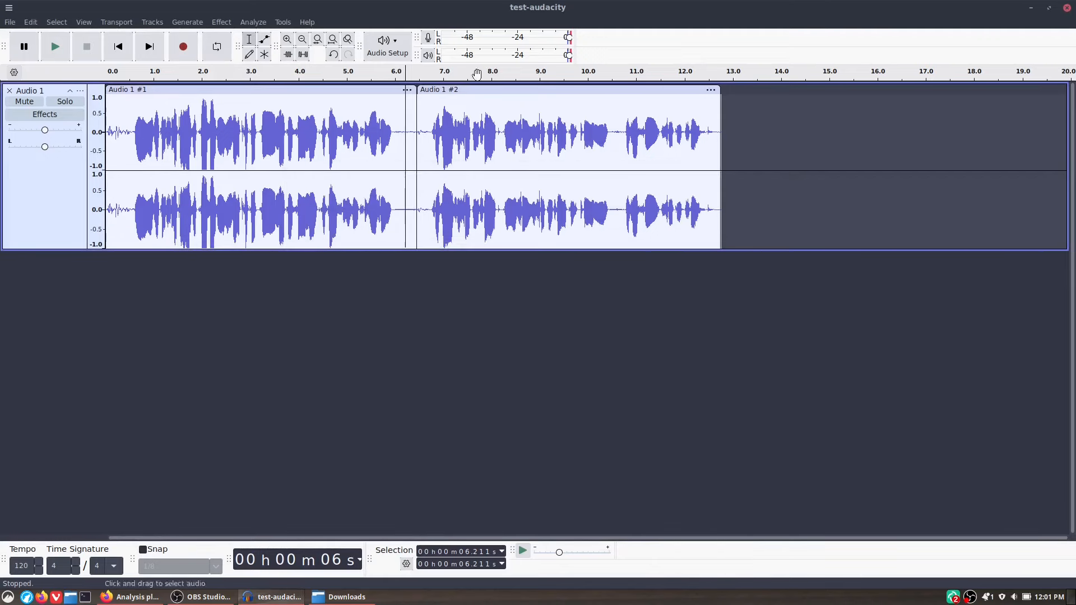
Step: Choose ACX-Check.ny from the Downloads folder as the file to install in the Nyquist Plugin Installer
left_click(283, 22)
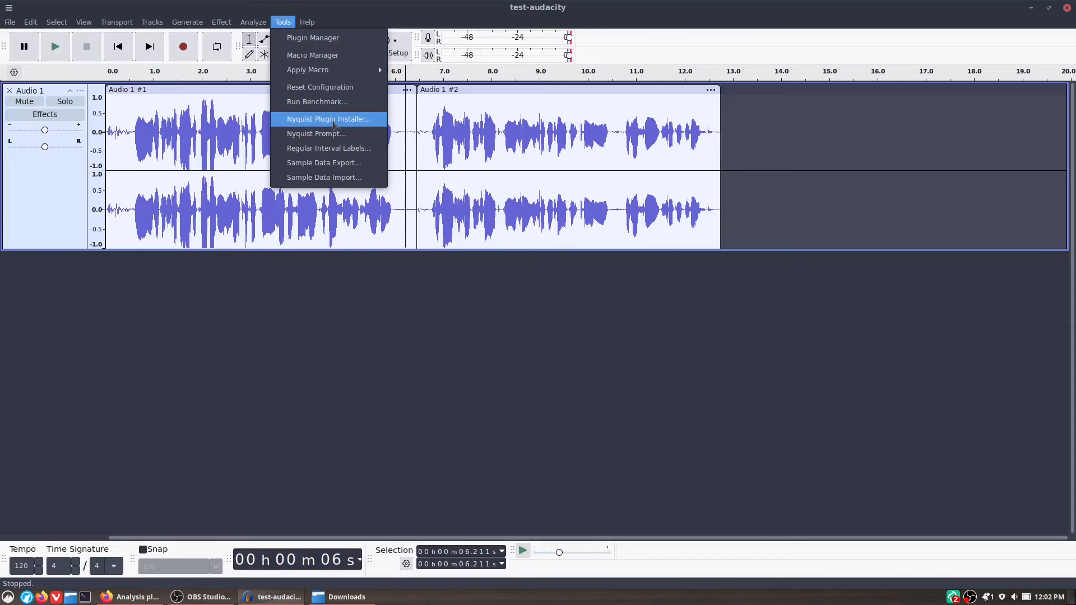
left_click(332, 125)
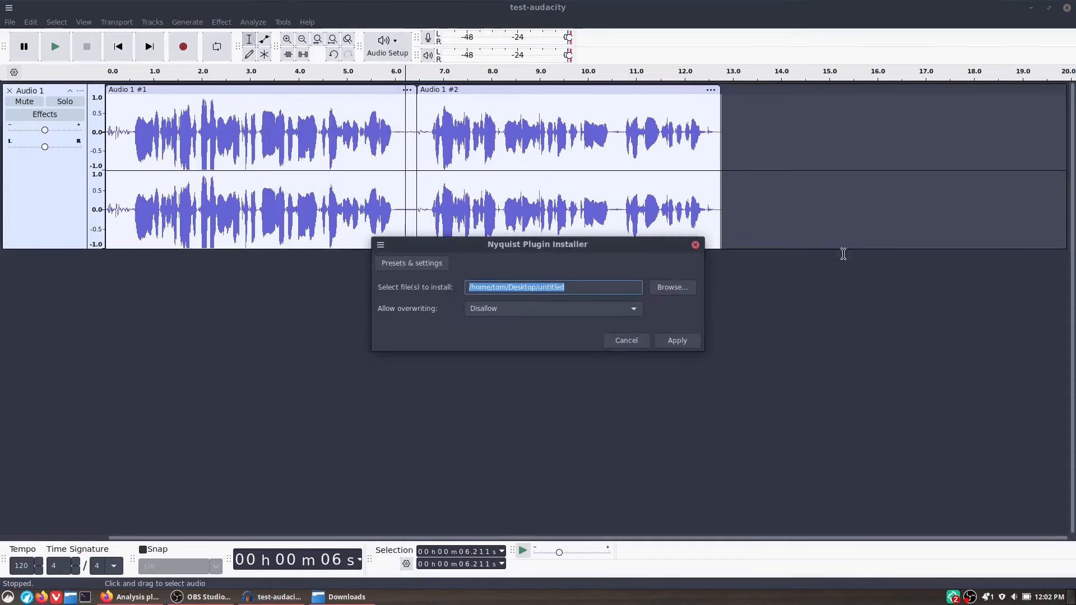
left_click(675, 289)
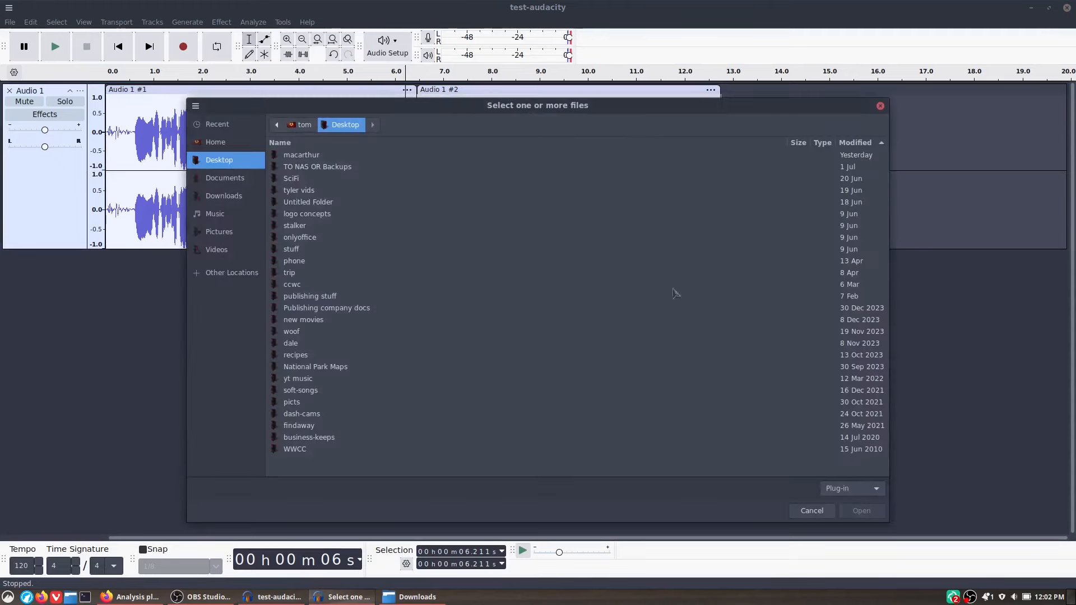
left_click(227, 196)
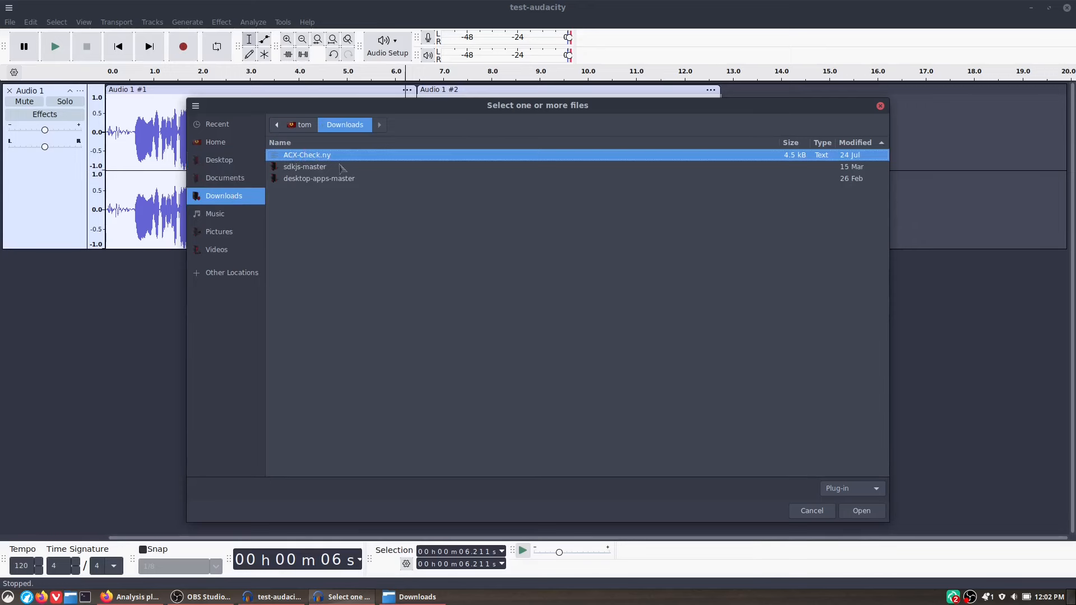
double_click(310, 160)
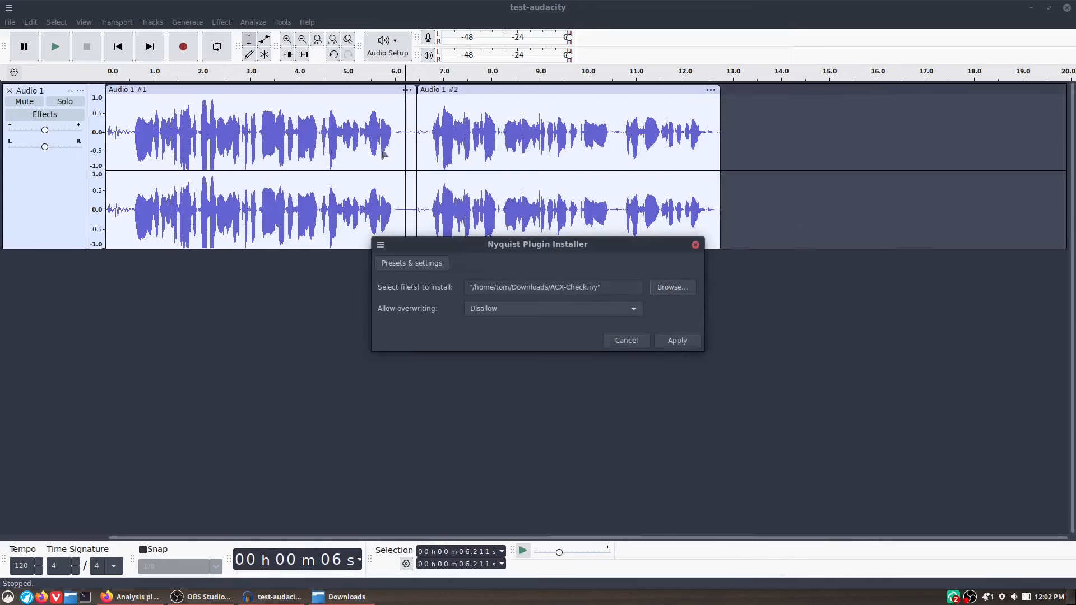
Step: Set overwriting to Allow, install the ACX Check plugin and highlight the folder path its files were written to
left_click(490, 310)
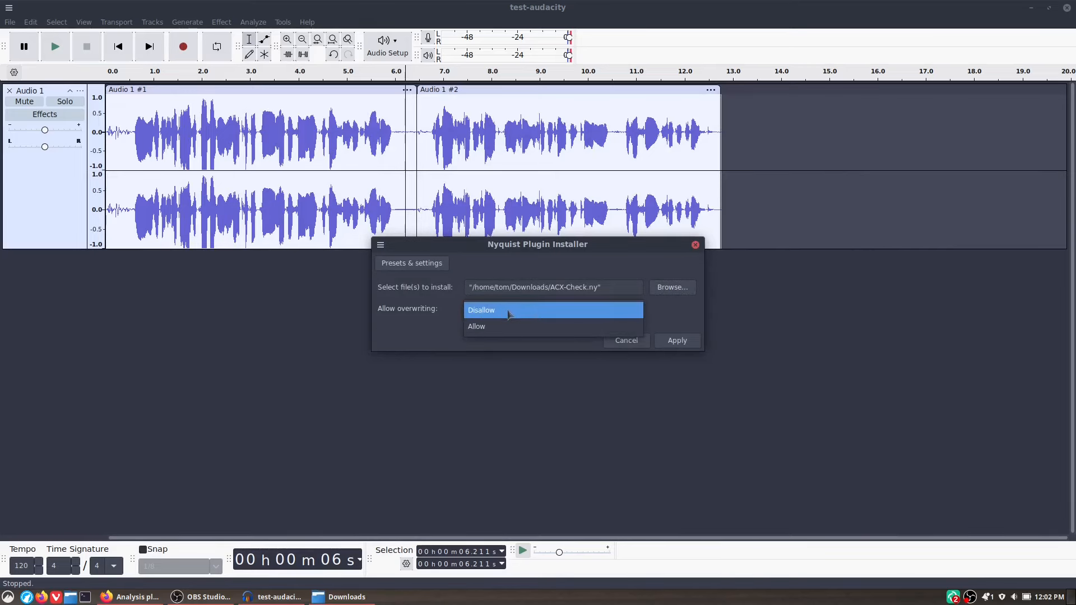
left_click(508, 329)
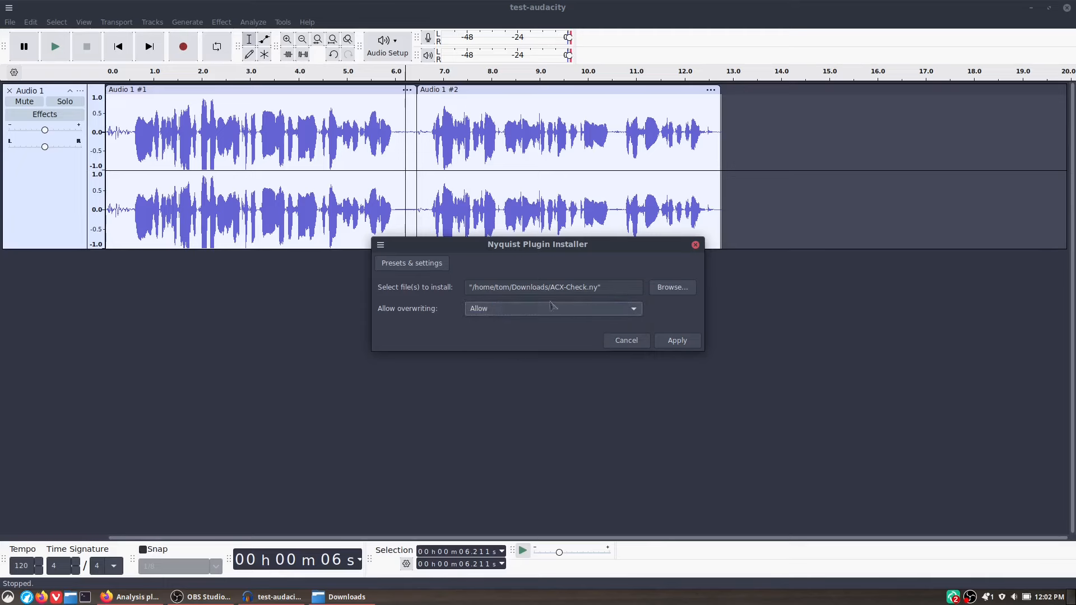
left_click(678, 340)
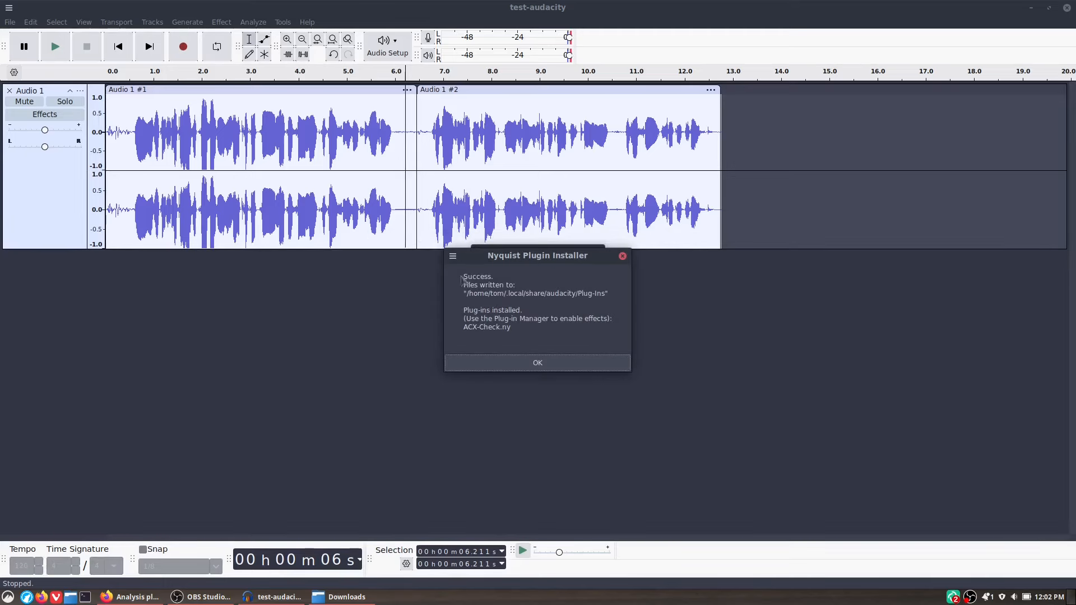
left_click_drag(466, 293, 487, 304)
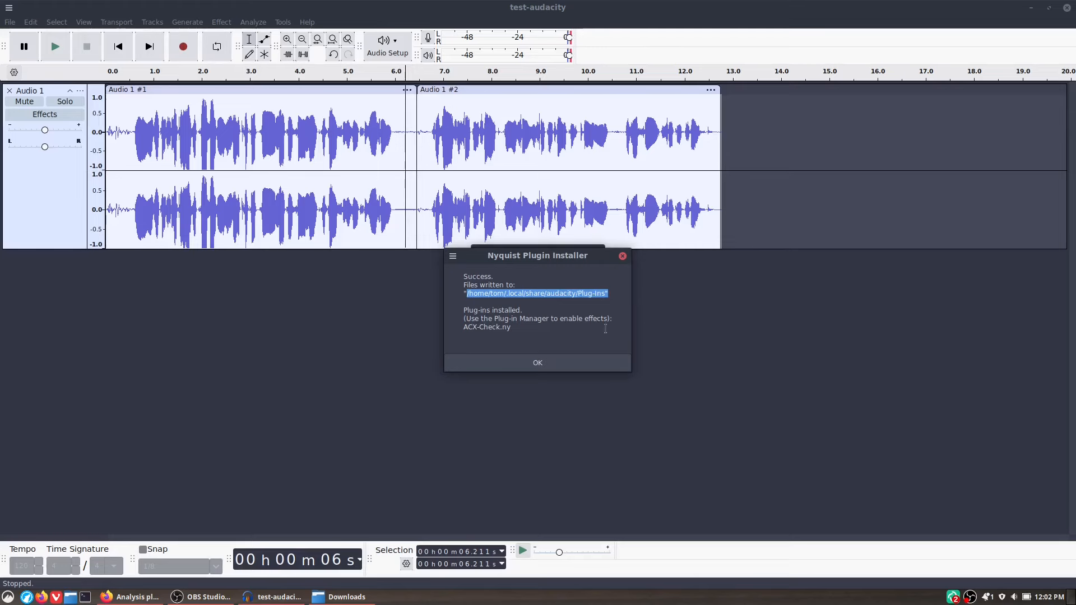
left_click(550, 362)
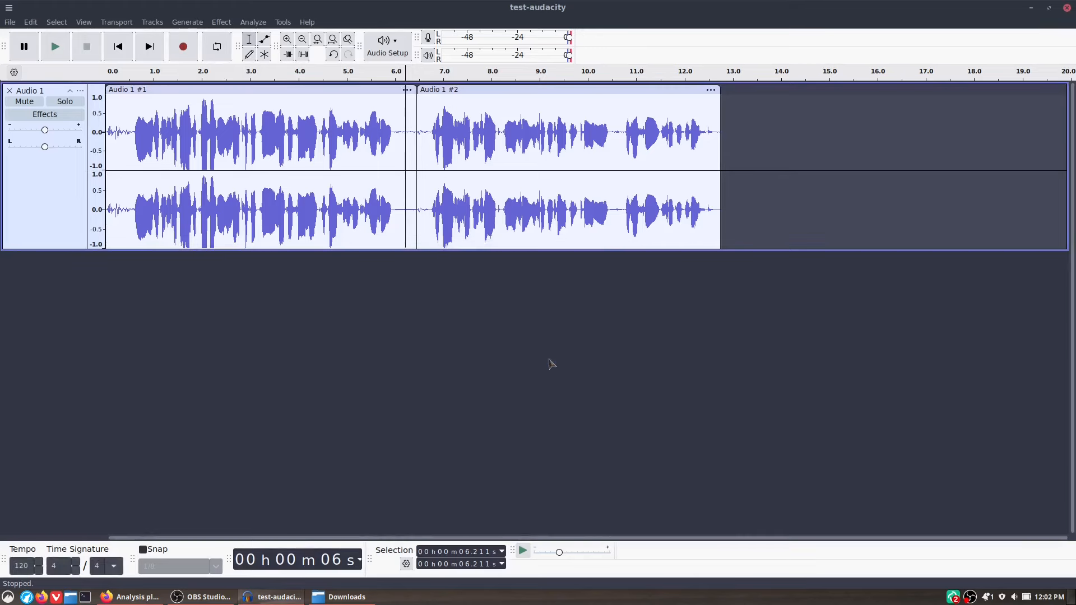
Step: Filter the Plugin Manager by the Analyzer category to look for ACX Check, and close the manager
left_click(283, 22)
left_click(312, 36)
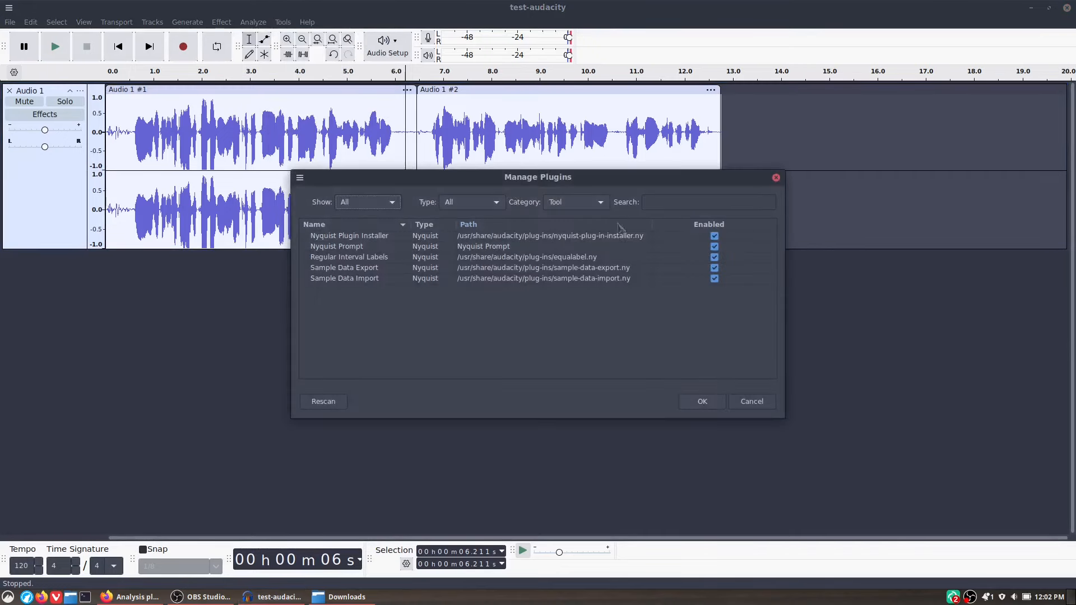
left_click(599, 202)
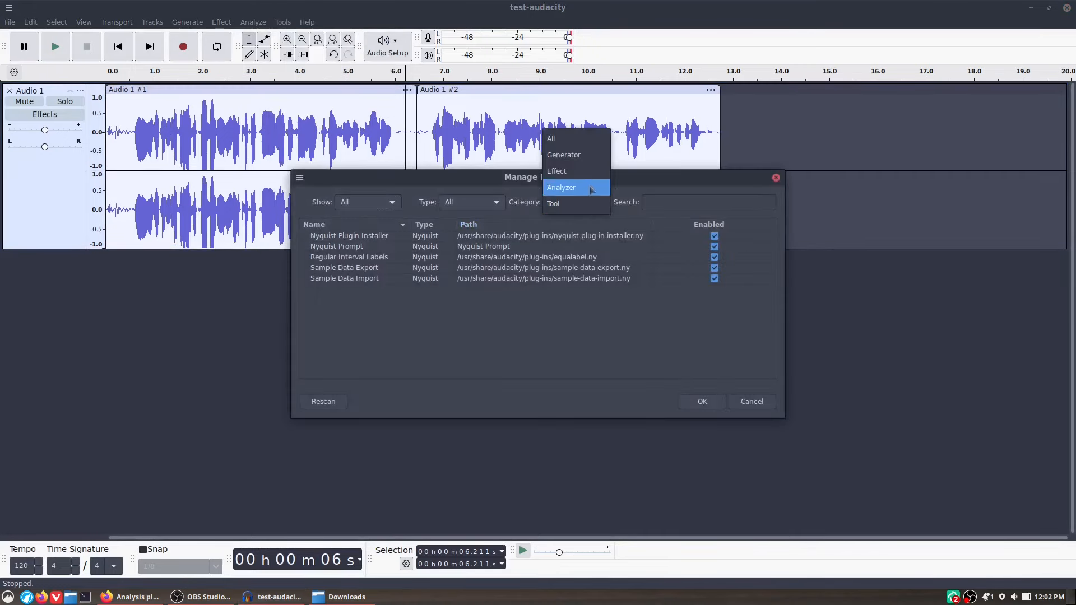
left_click(575, 185)
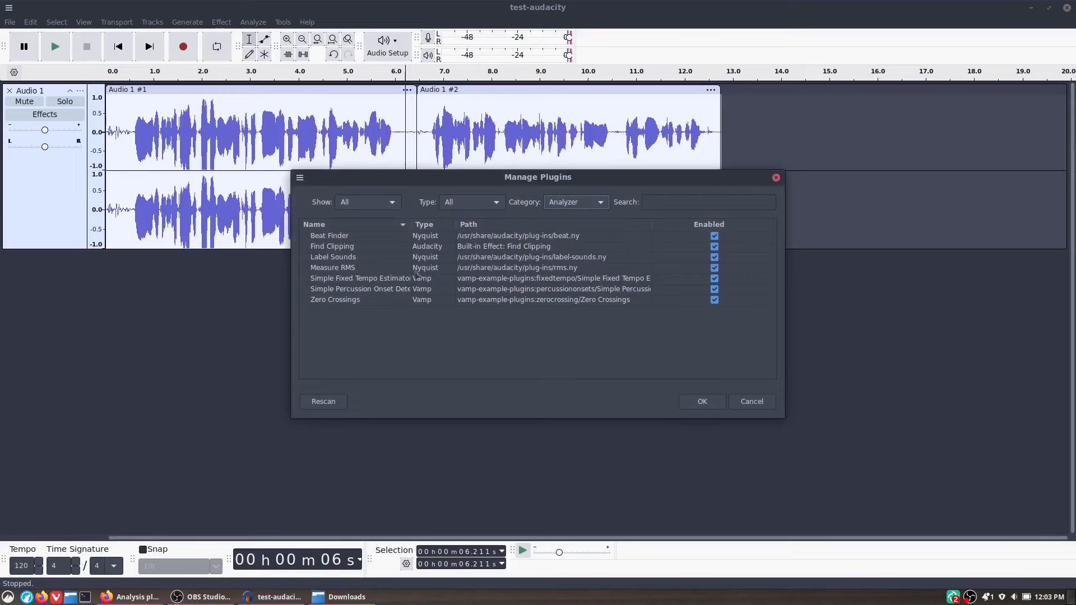
left_click(702, 402)
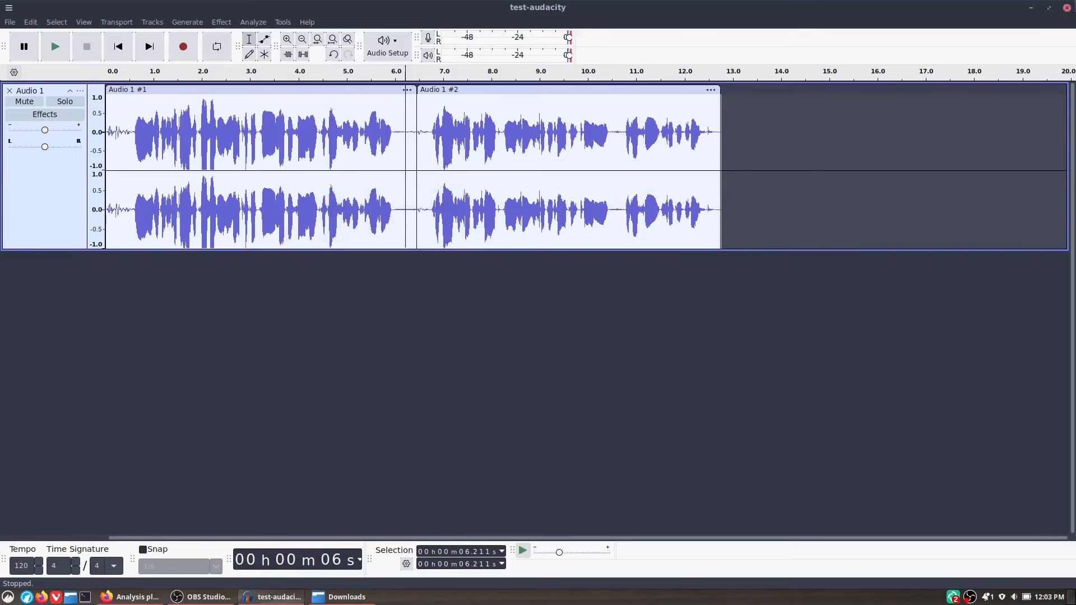
Step: Restart Audacity and look for ACX Check among the analyzer plugins in the Plugin Manager
left_click(1067, 9)
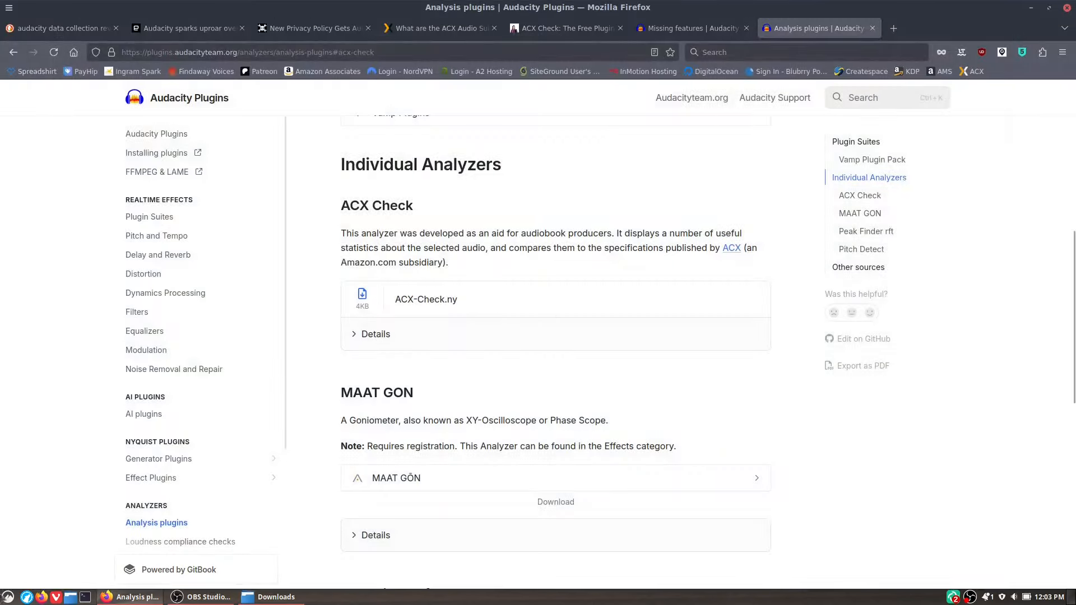
left_click(8, 597)
type("aud")
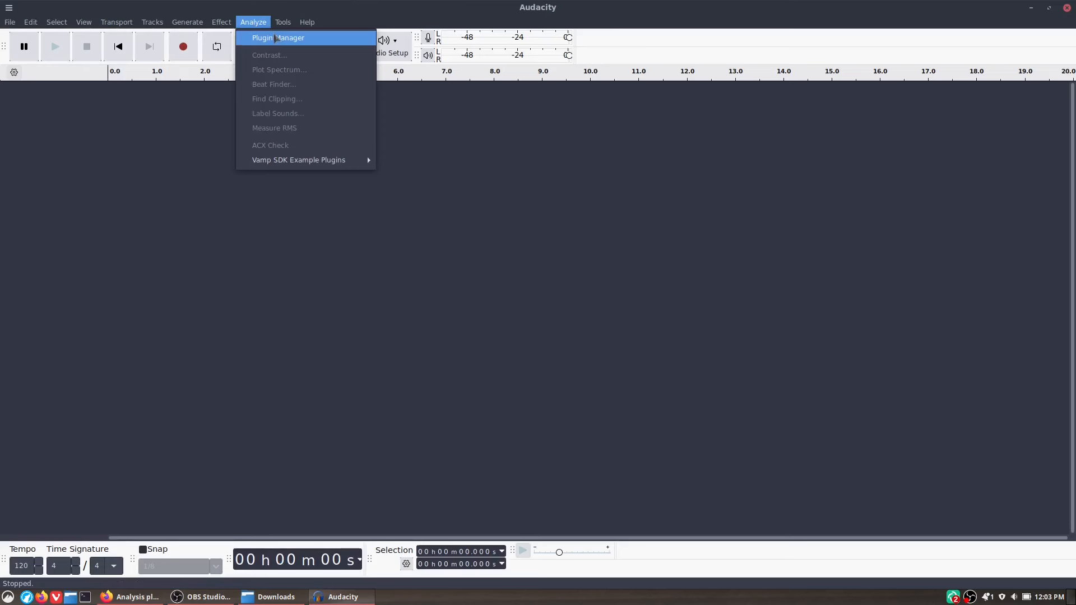
left_click(275, 37)
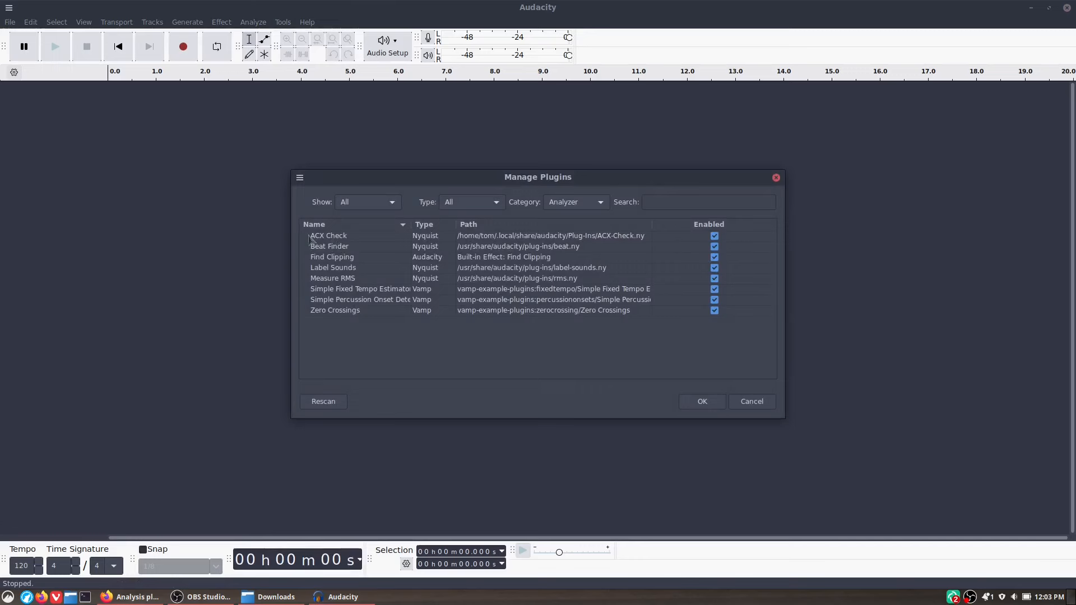
left_click(776, 177)
Step: Open the saved project test-audacity.aup3 from the Desktop
left_click(10, 22)
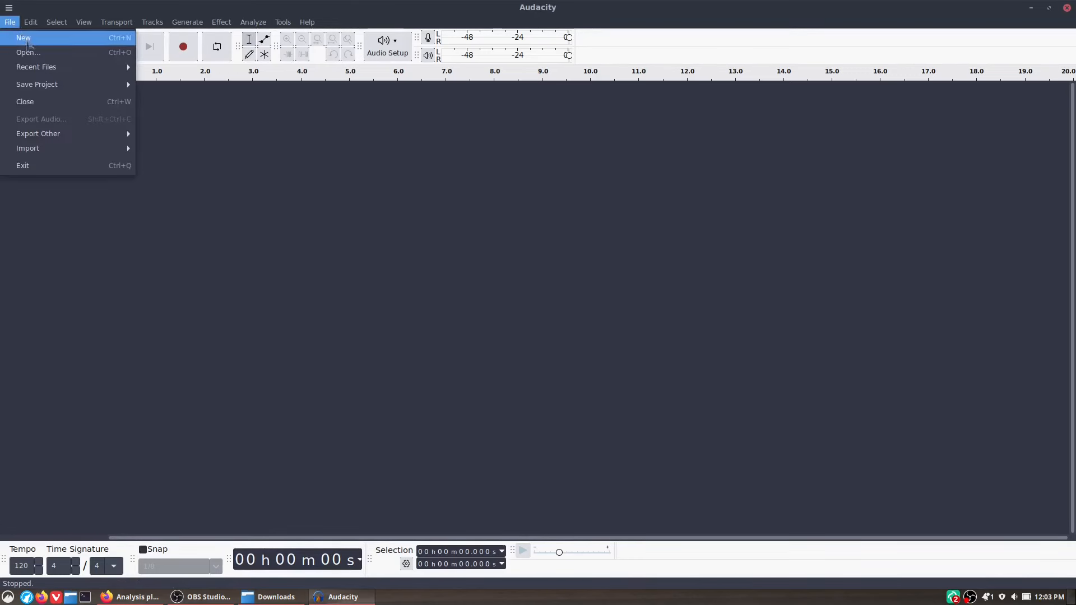
left_click(32, 52)
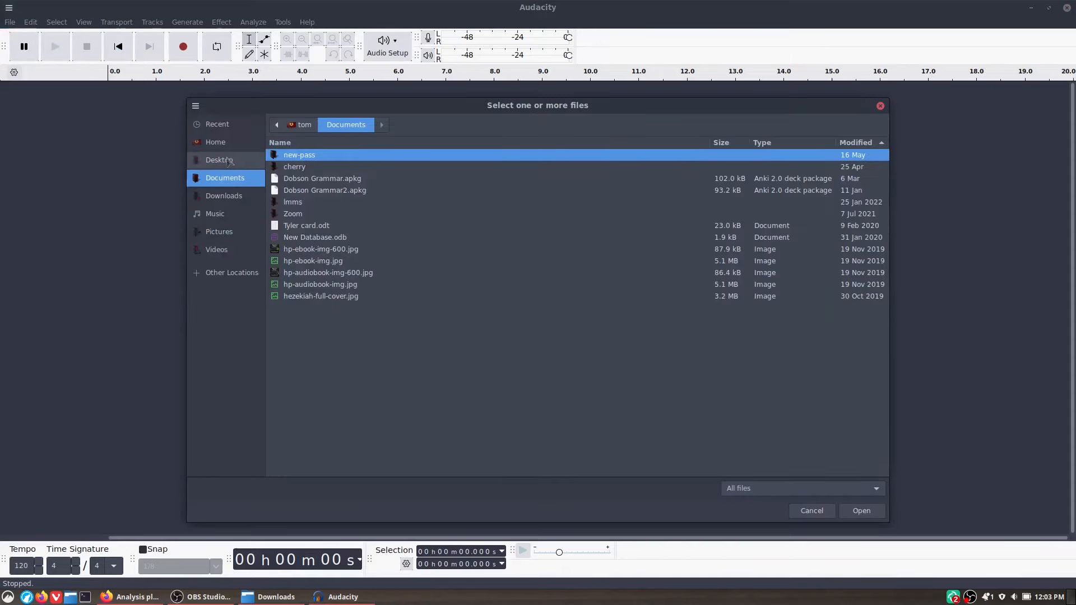
left_click(225, 160)
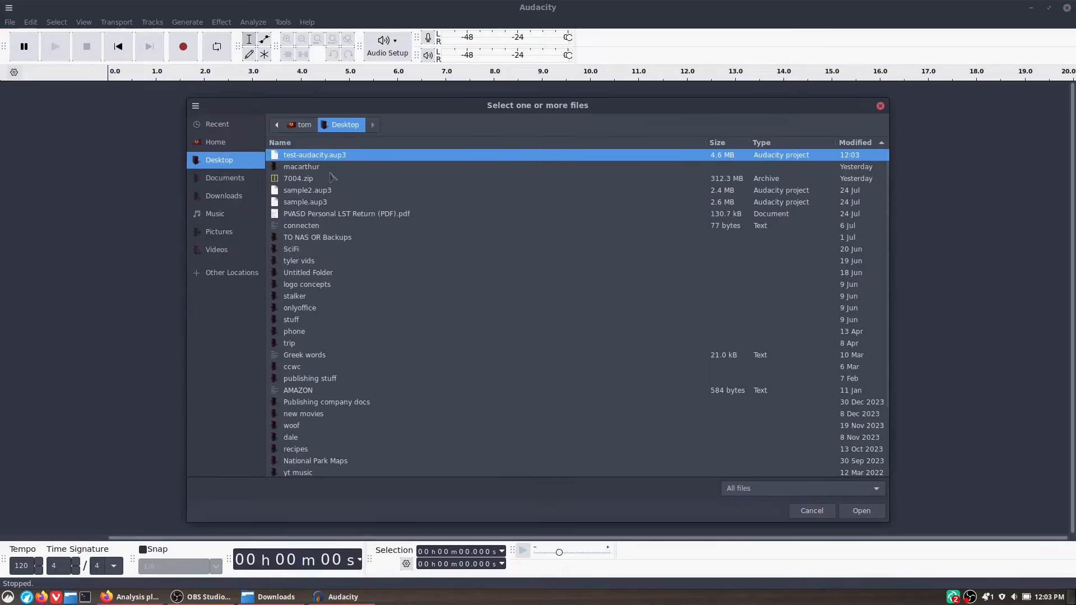
left_click(321, 157)
double_click(321, 157)
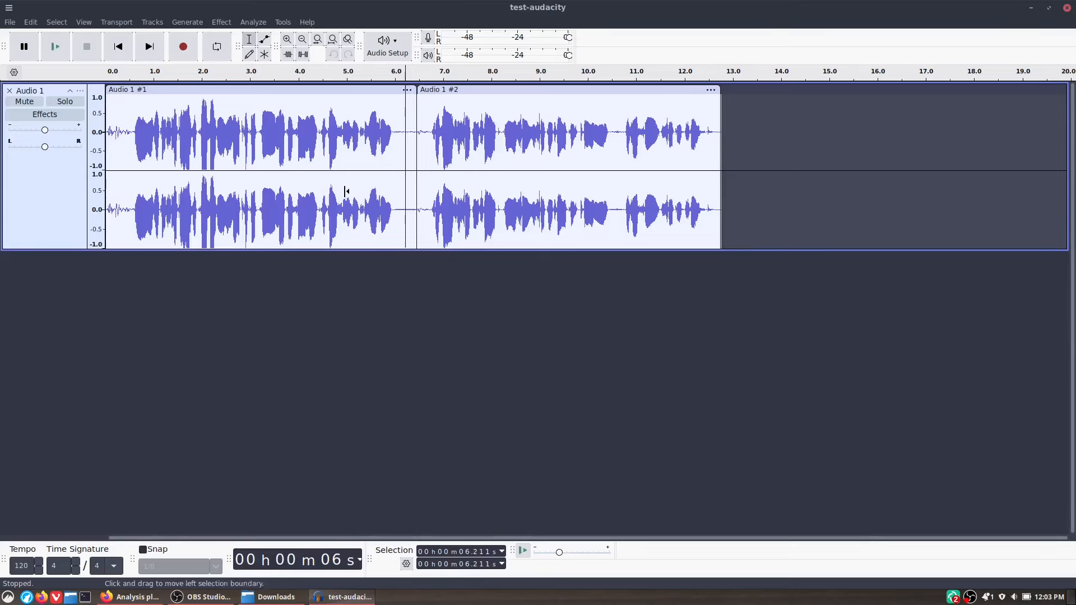
Step: Select all audio in the project, run ACX Check on it and close the report
key("ctrl+a")
left_click(245, 22)
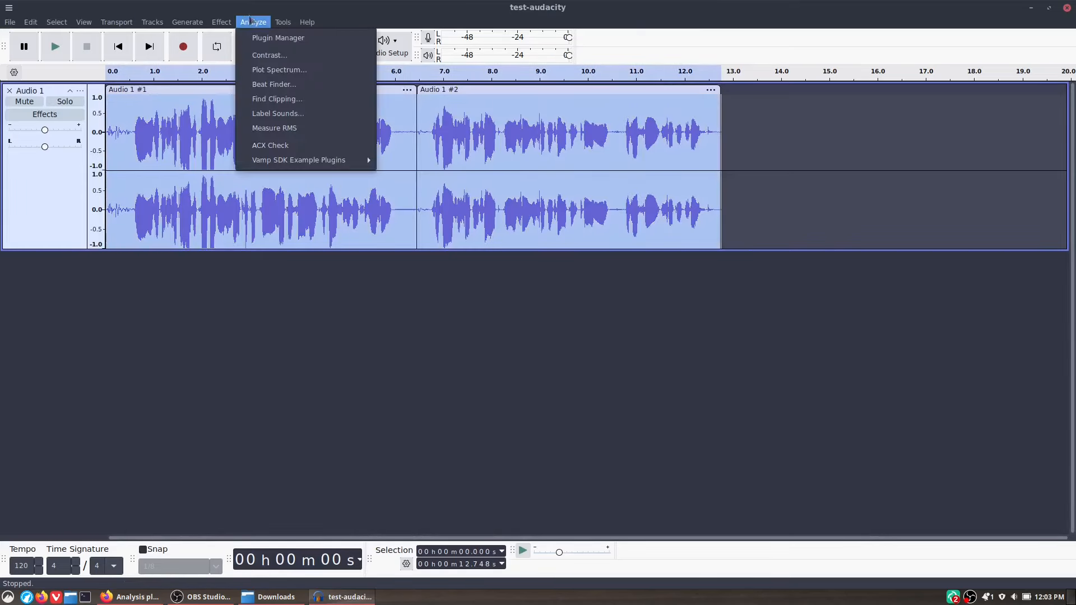
key("Escape")
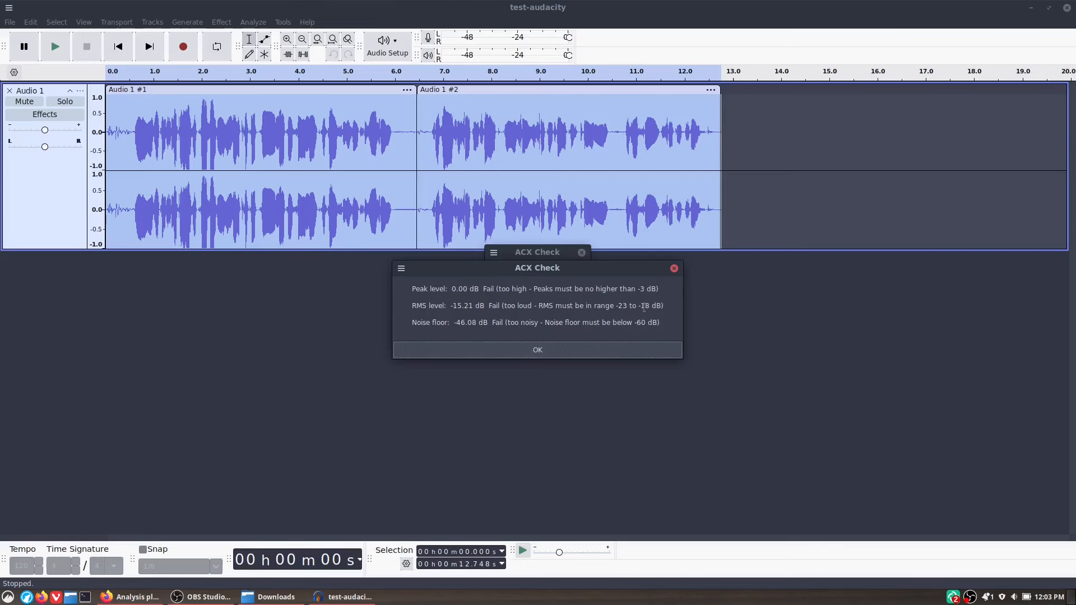
left_click(674, 268)
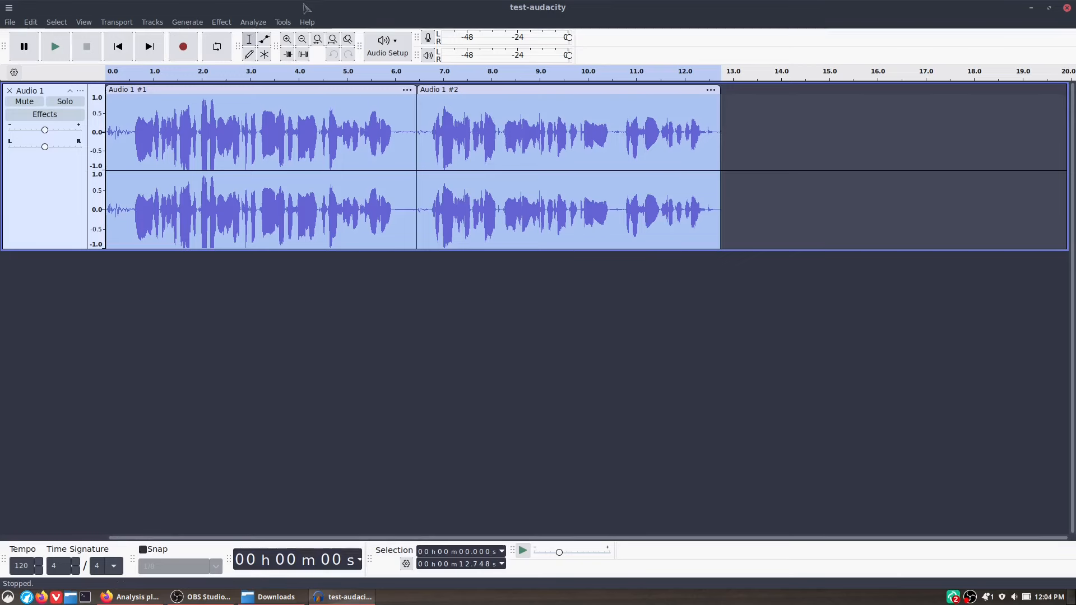
Step: Create a new macro named ACX in the Macro Manager
left_click(283, 23)
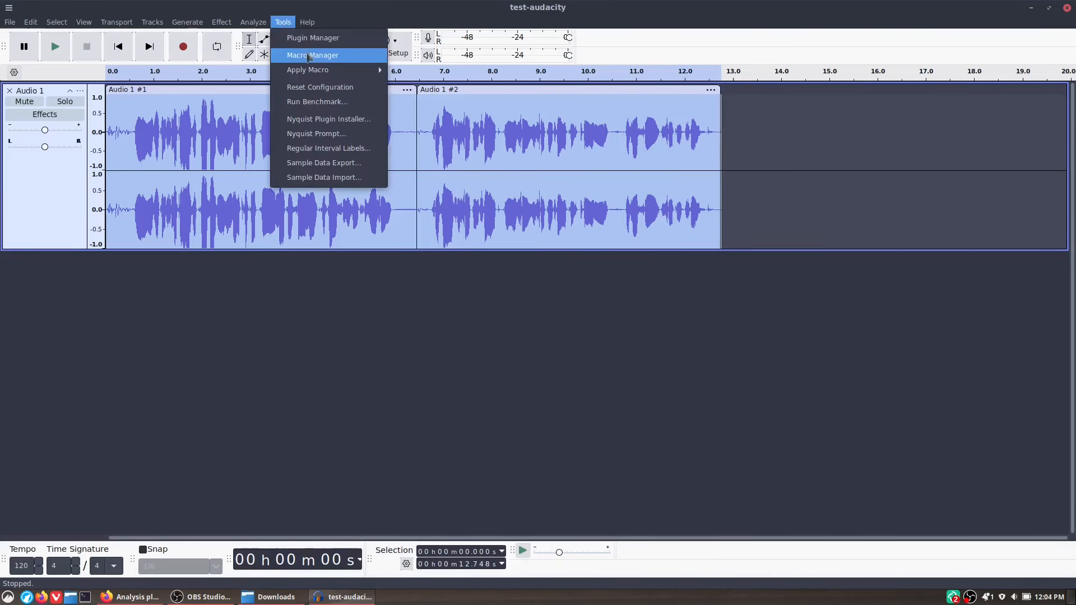
left_click(309, 54)
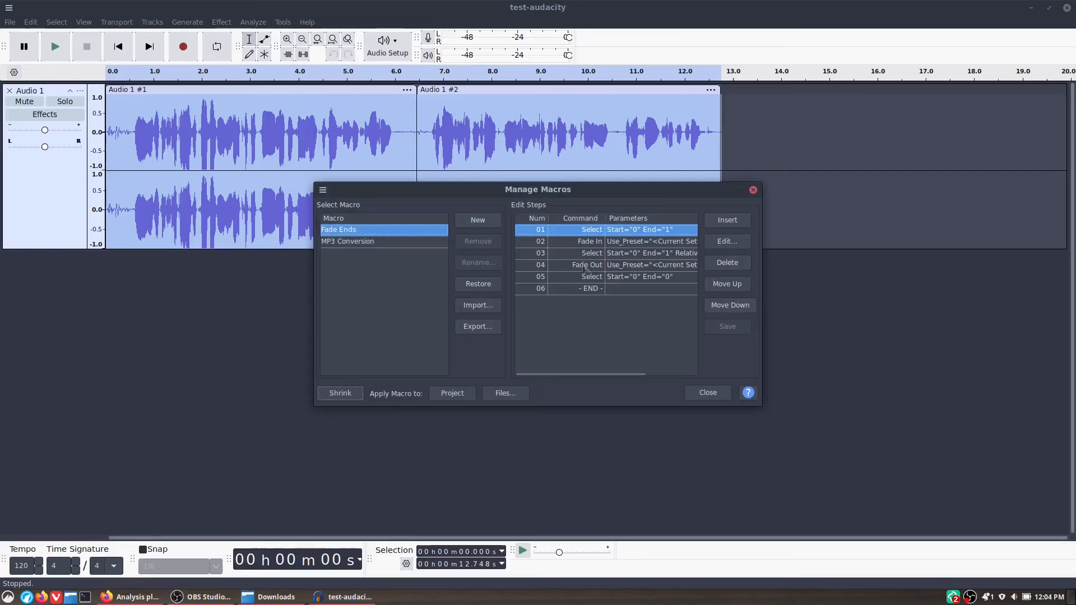
left_click(477, 220)
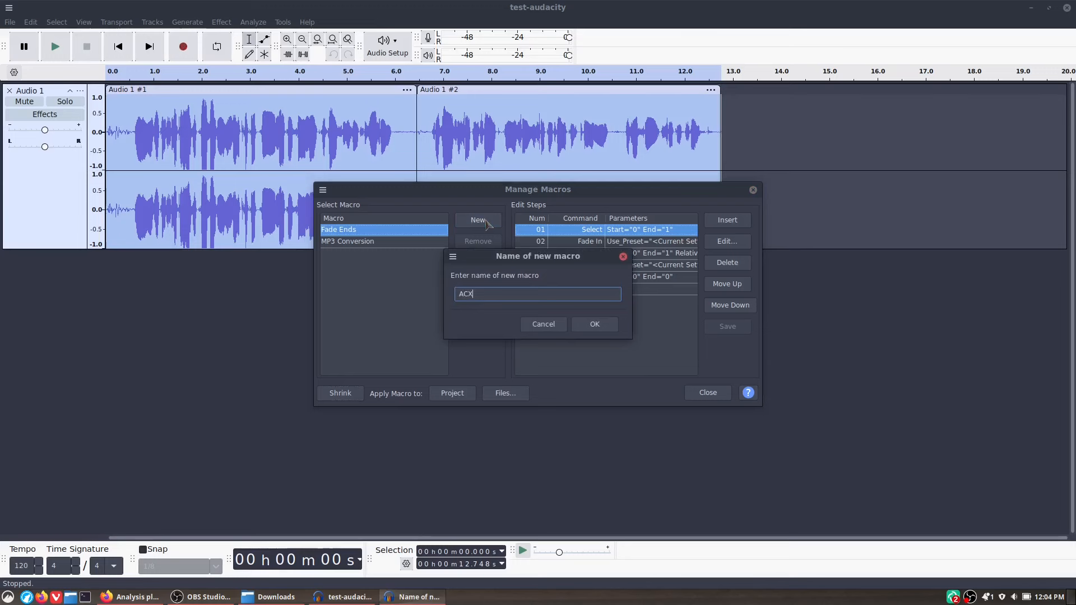
left_click(595, 324)
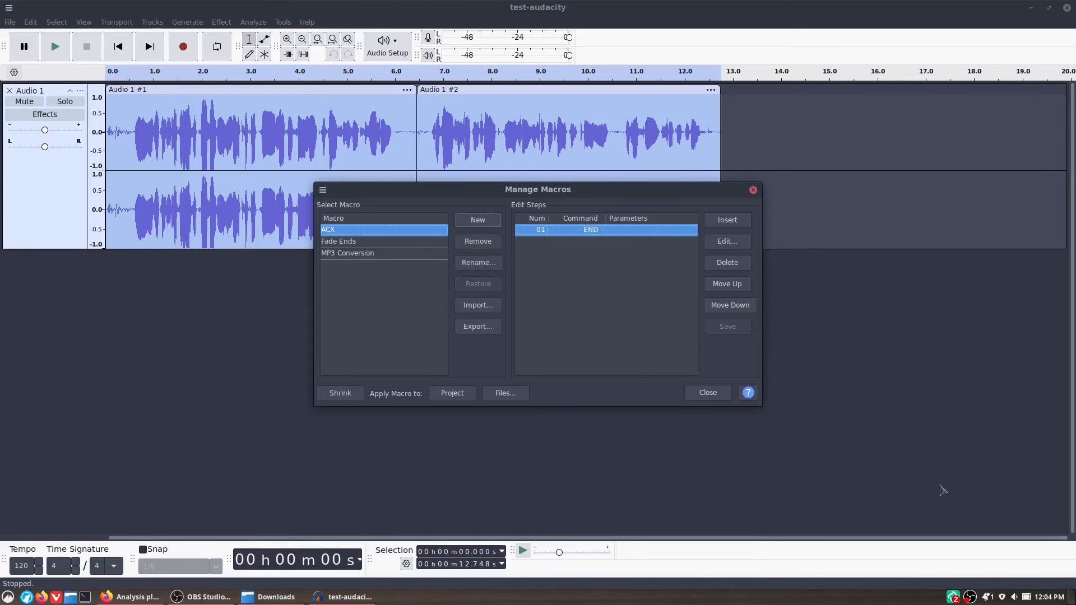
Step: Browse the macro command list and insert the ACX (Macro_ACX) command into the ACX macro
left_click(724, 225)
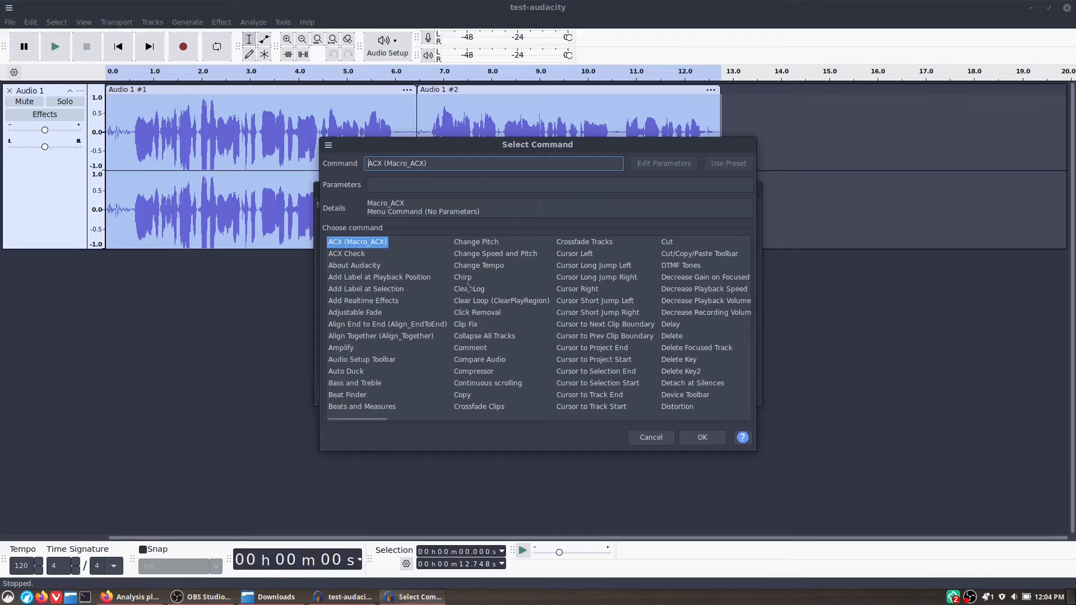
left_click_drag(365, 425, 516, 427)
left_click(222, 25)
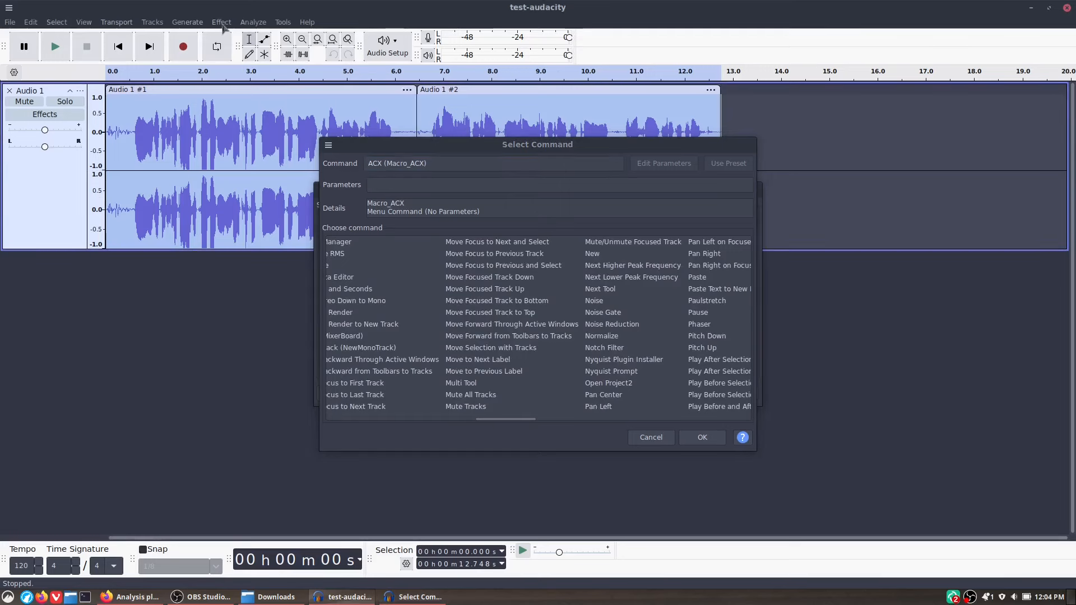
left_click(701, 438)
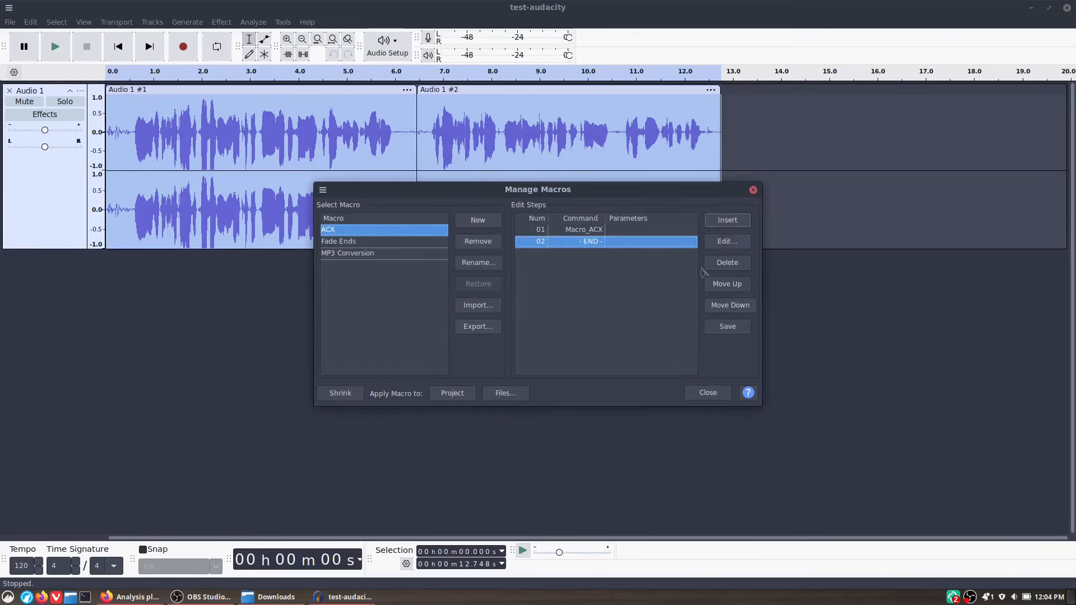
Step: Look through the factory presets of the Filter Curve EQ effect and close the effect without applying it
left_click(187, 22)
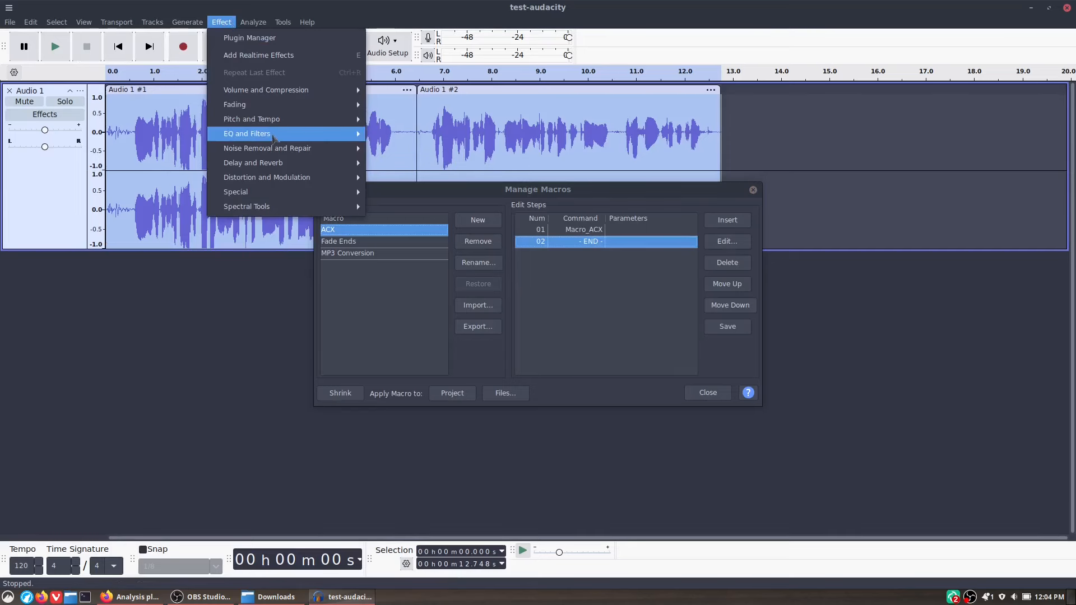
mouse_move(274, 138)
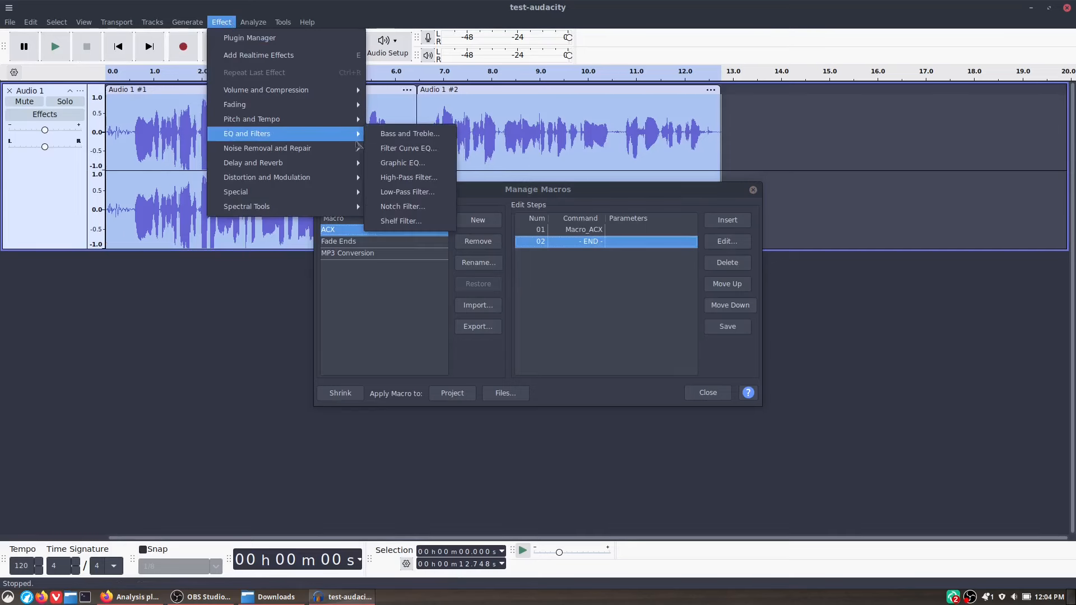
left_click(408, 149)
left_click(317, 174)
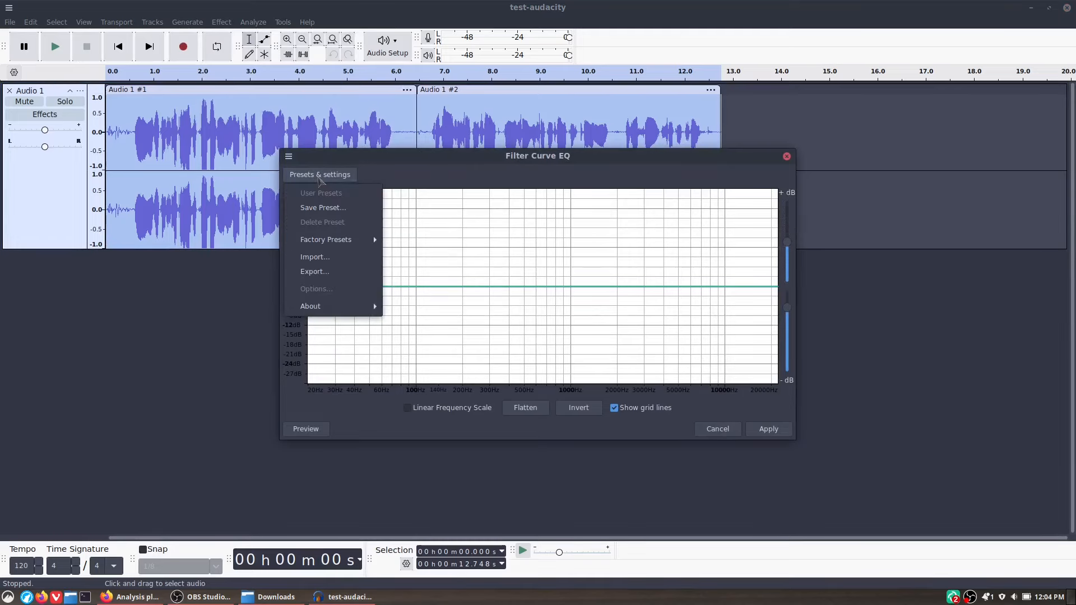
mouse_move(347, 242)
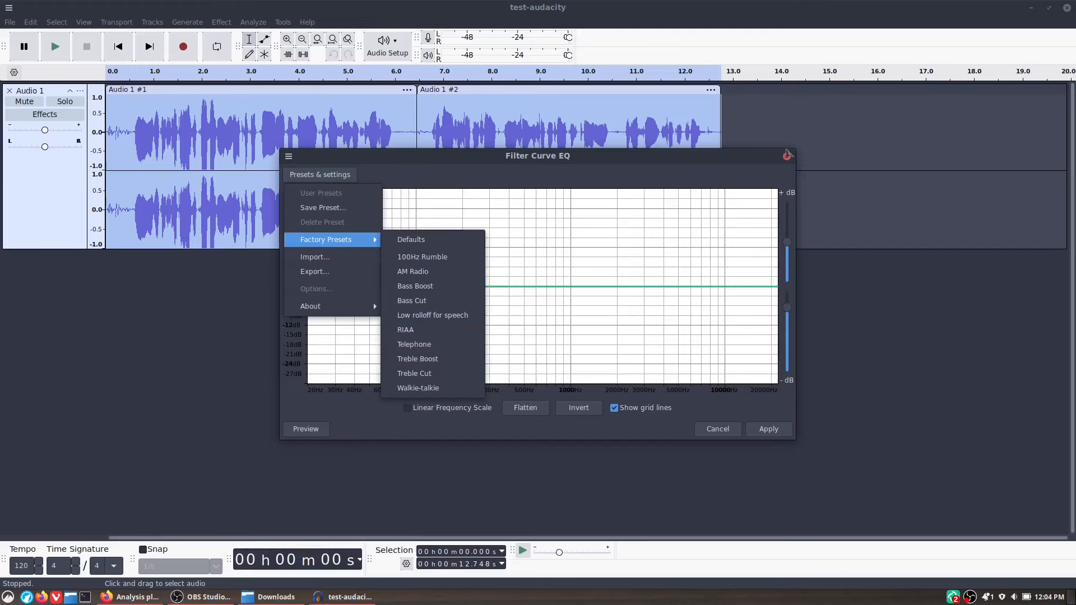
left_click(792, 162)
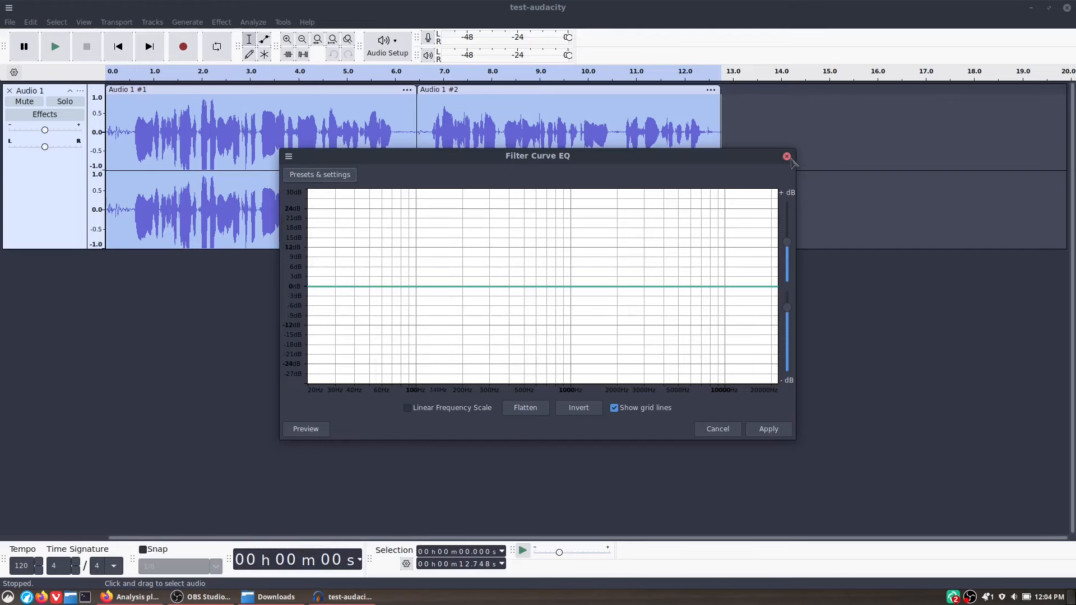
left_click(787, 156)
Step: Replace the Macro_ACX entry in the ACX macro with the Filter Curve EQ command
left_click(570, 232)
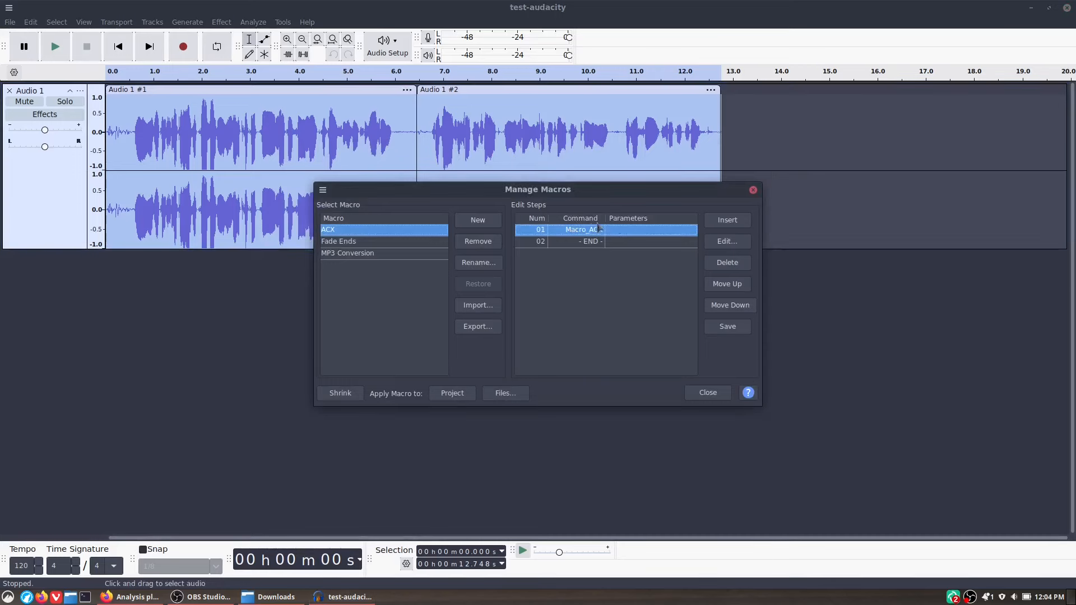
left_click(740, 263)
left_click(728, 220)
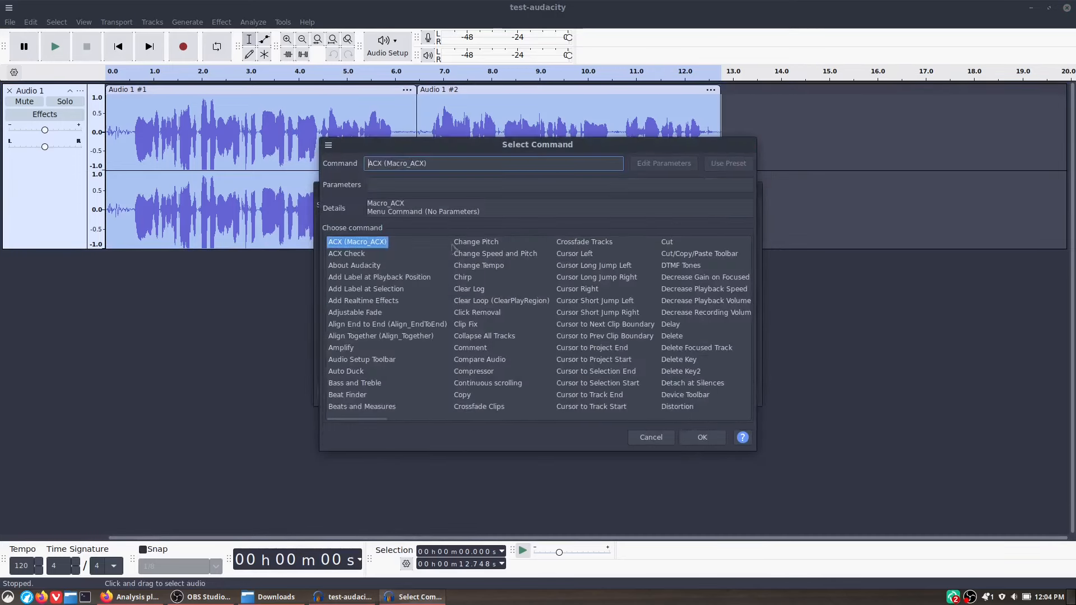
key("Tab")
key("Tab")
key("f")
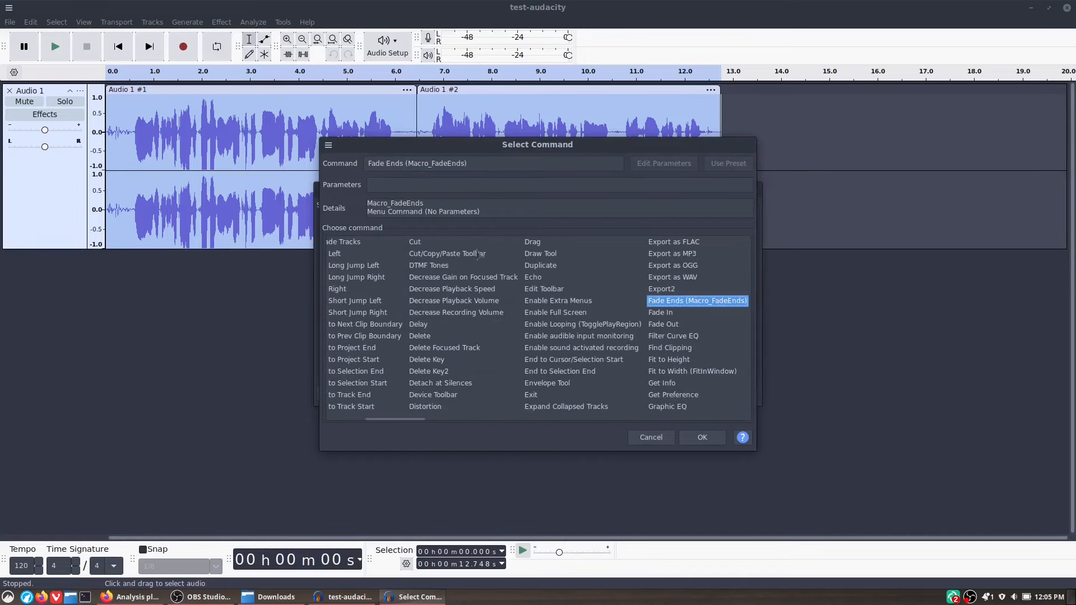
left_click(685, 337)
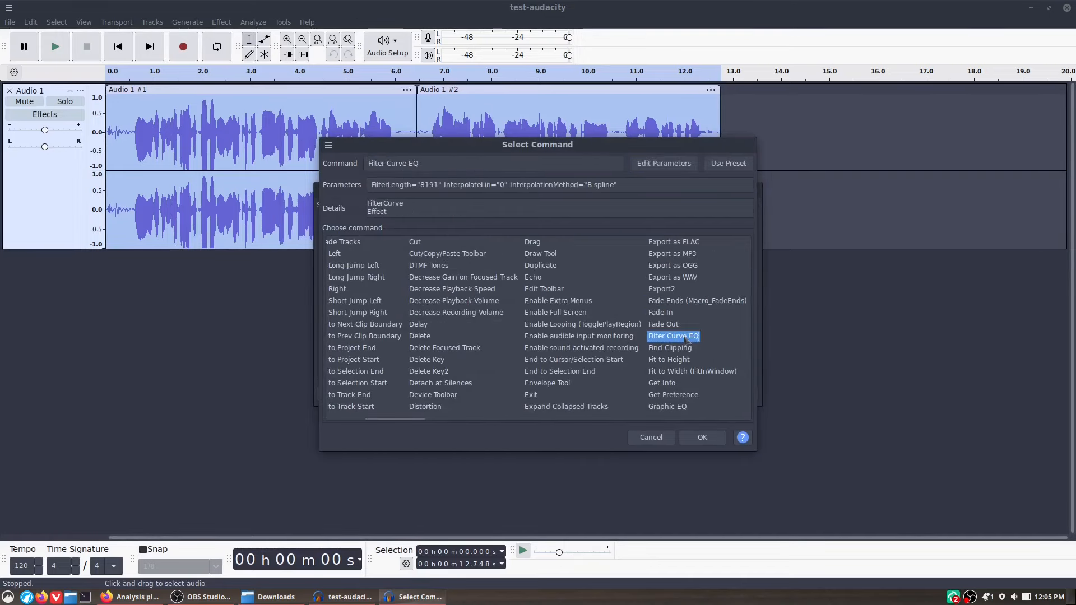
left_click(702, 437)
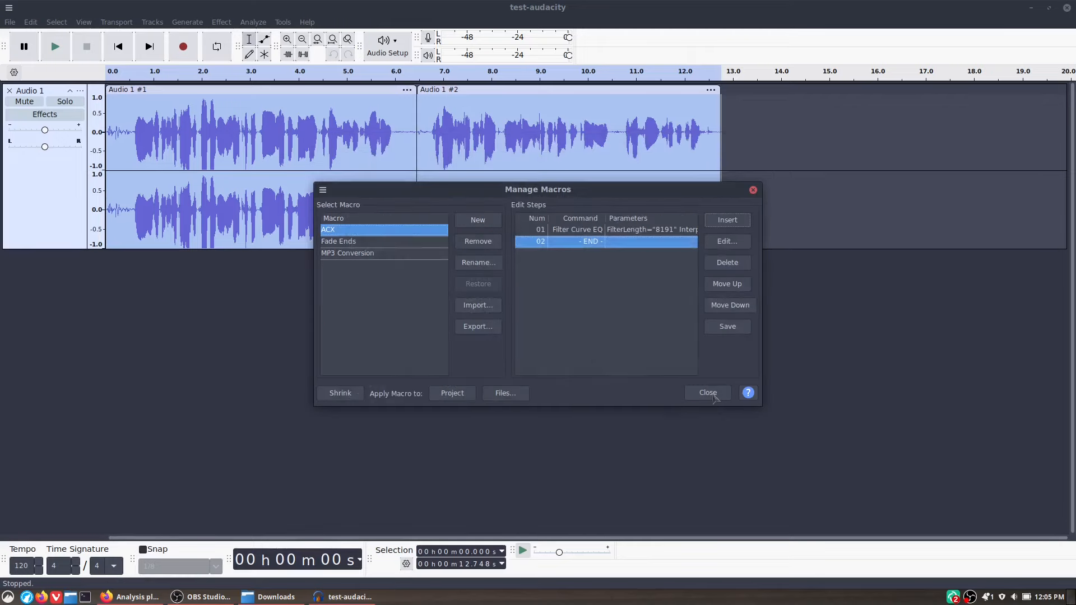
Step: Apply the factory preset Low rolloff for speech to the macro's Filter Curve EQ command and look over its parameters
double_click(634, 231)
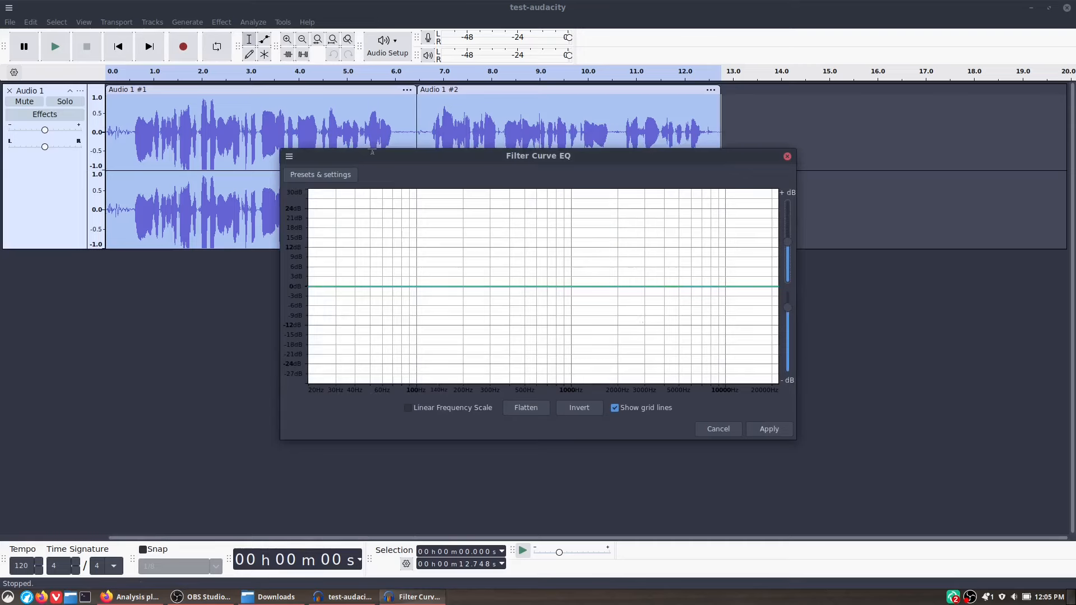
left_click(338, 183)
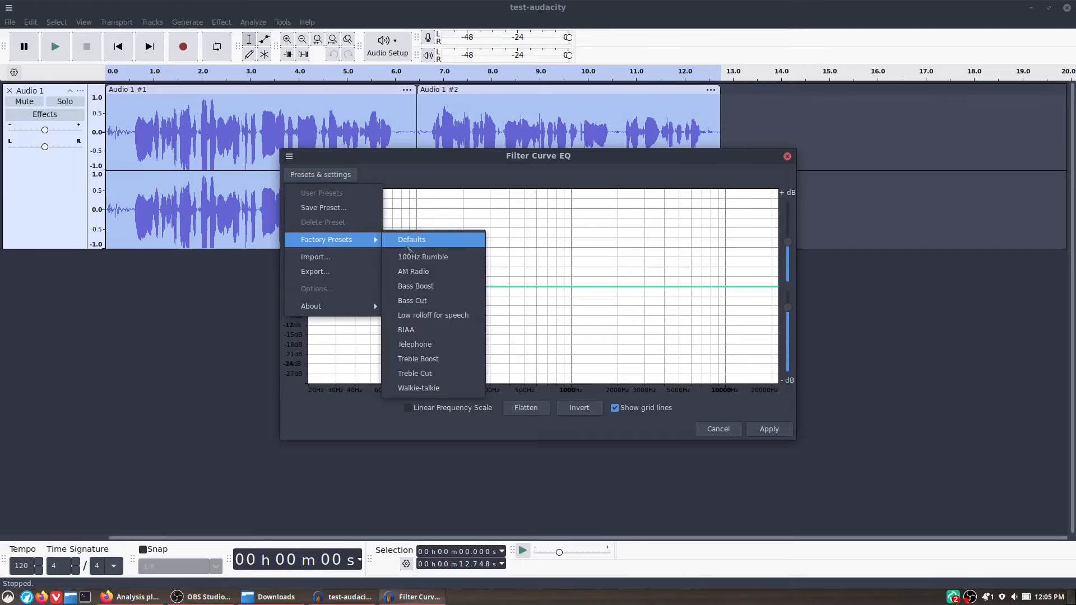
left_click(444, 317)
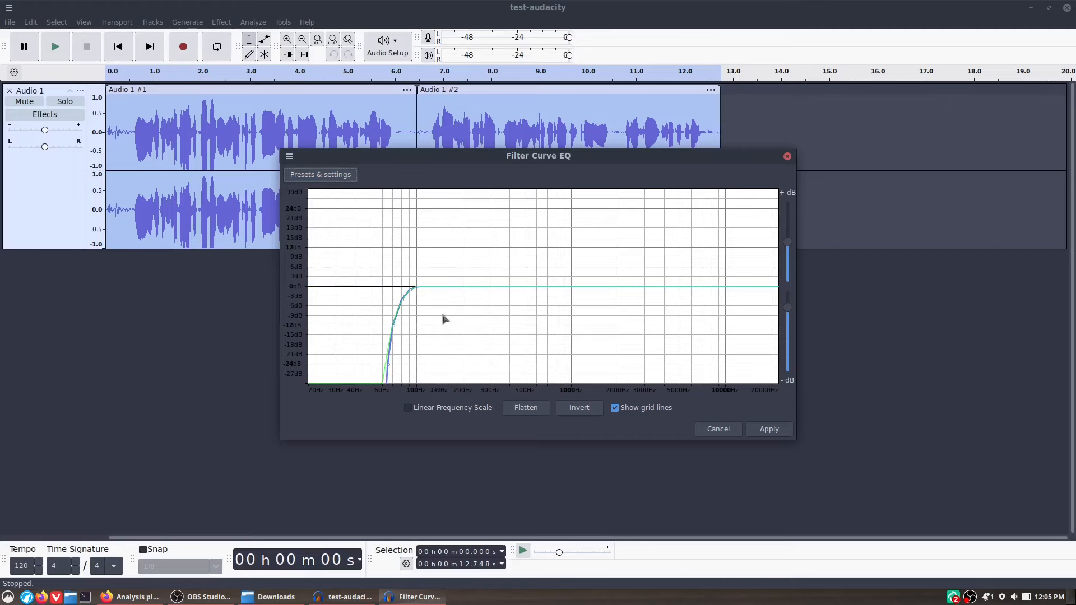
left_click(769, 429)
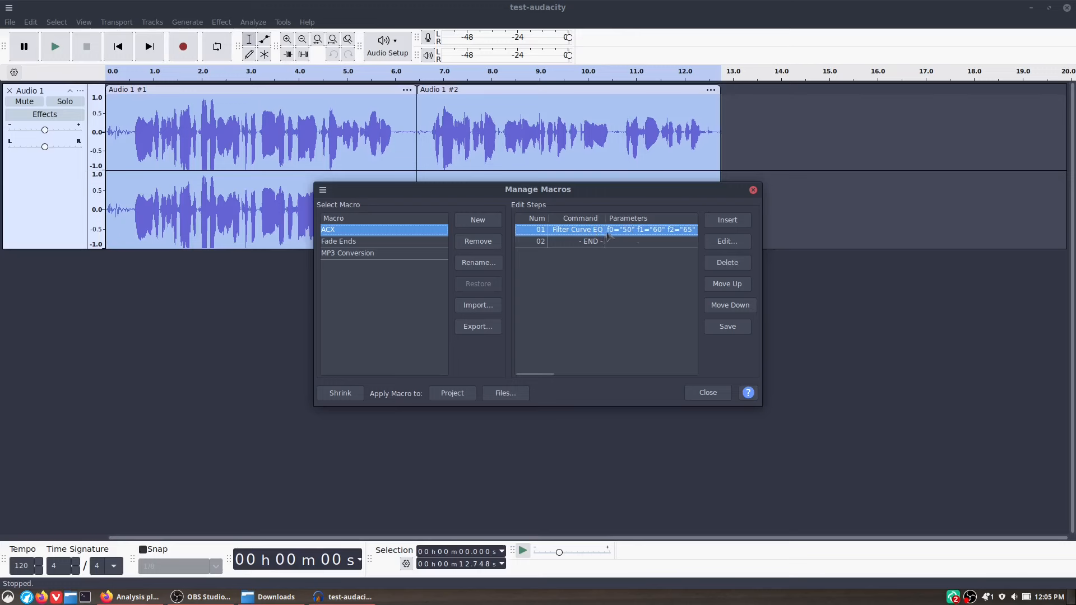
left_click_drag(548, 374, 747, 160)
Step: Add Loudness Normalization after Filter Curve EQ in the ACX macro, accepting perceived loudness at -23 LUFS
left_click(725, 223)
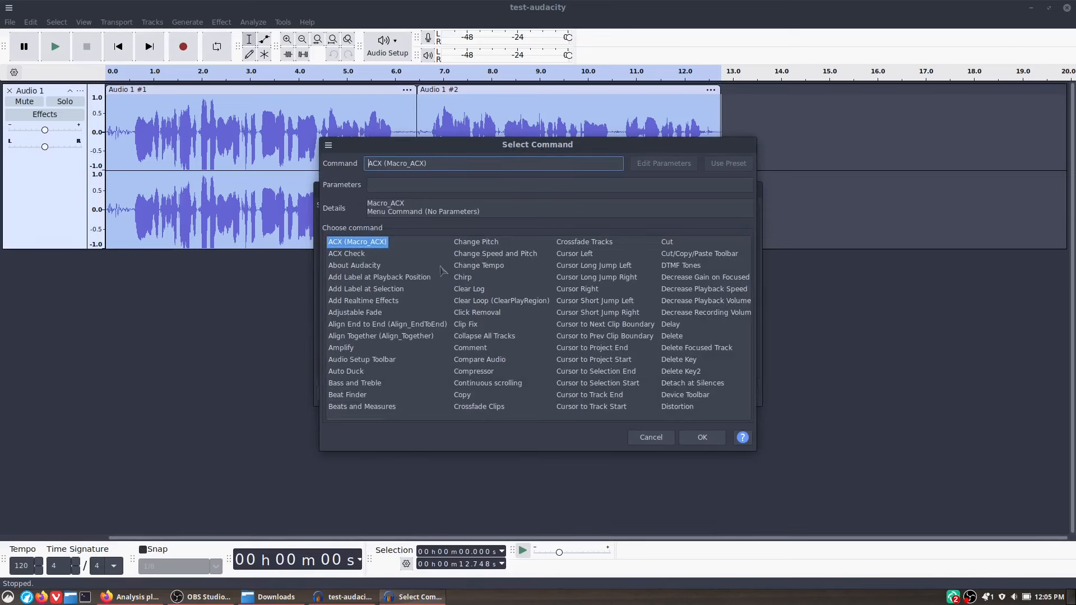
type("lou")
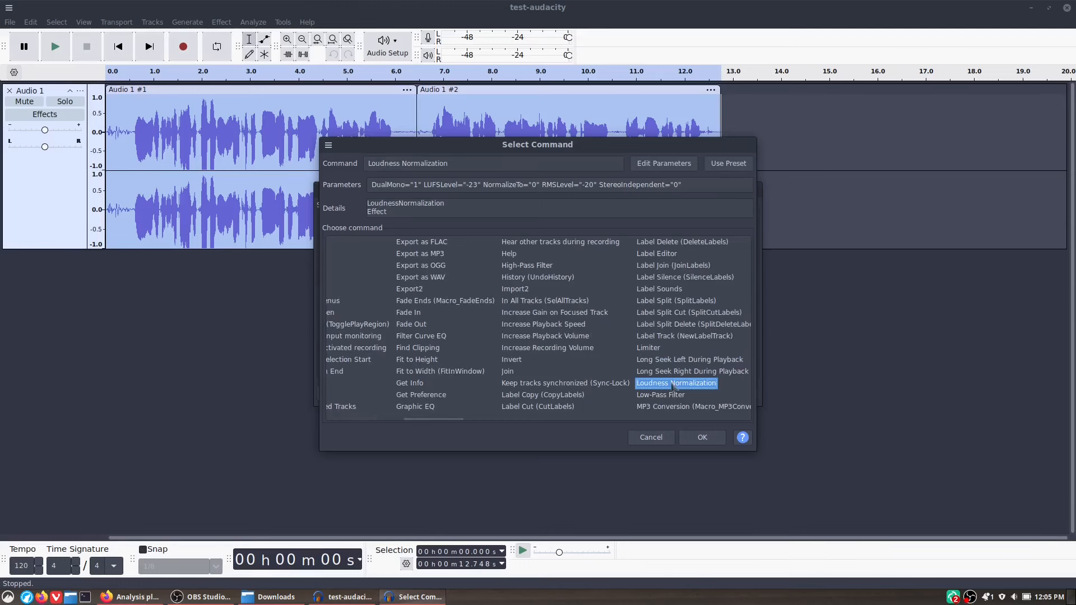
left_click(702, 437)
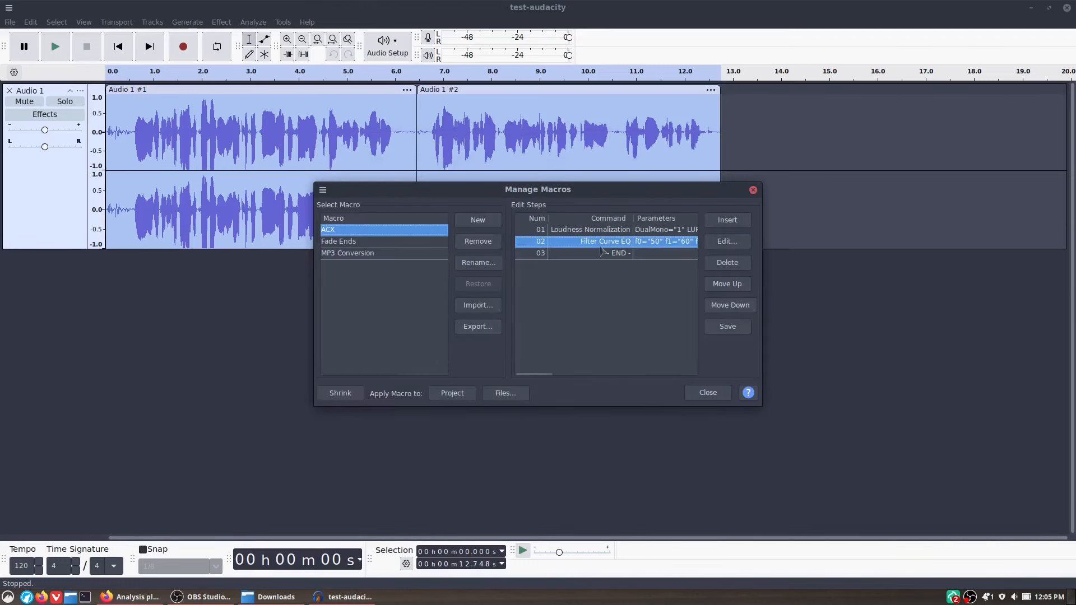
left_click(561, 233)
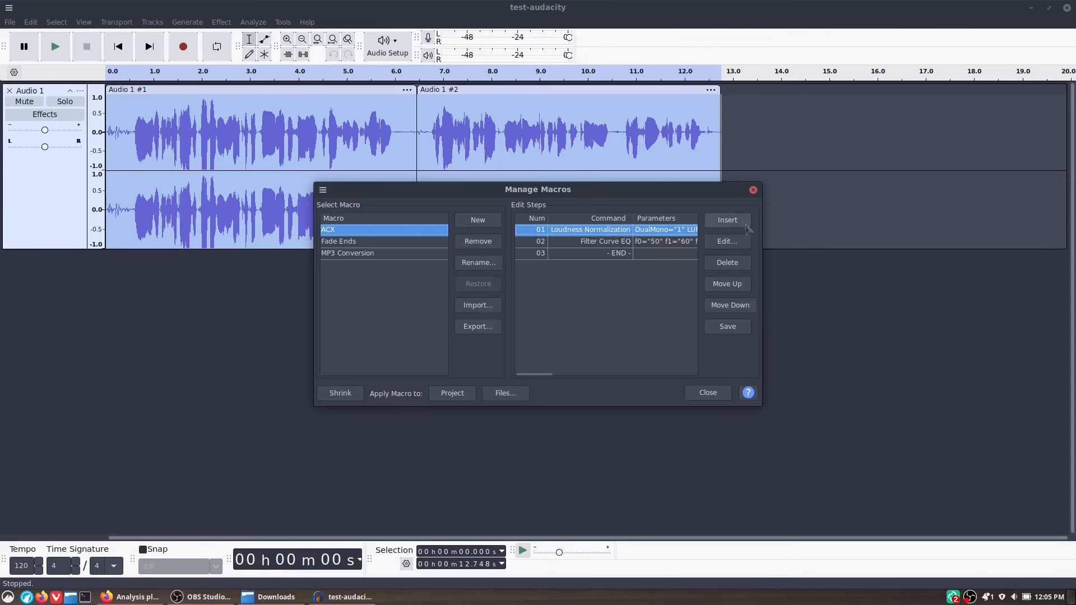
left_click(731, 305)
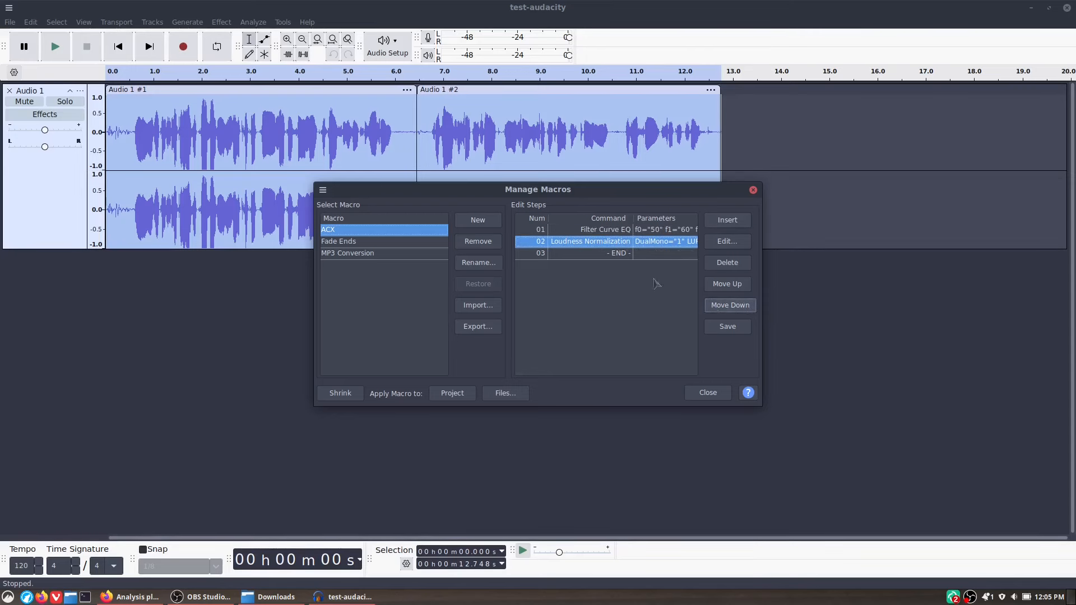
double_click(593, 243)
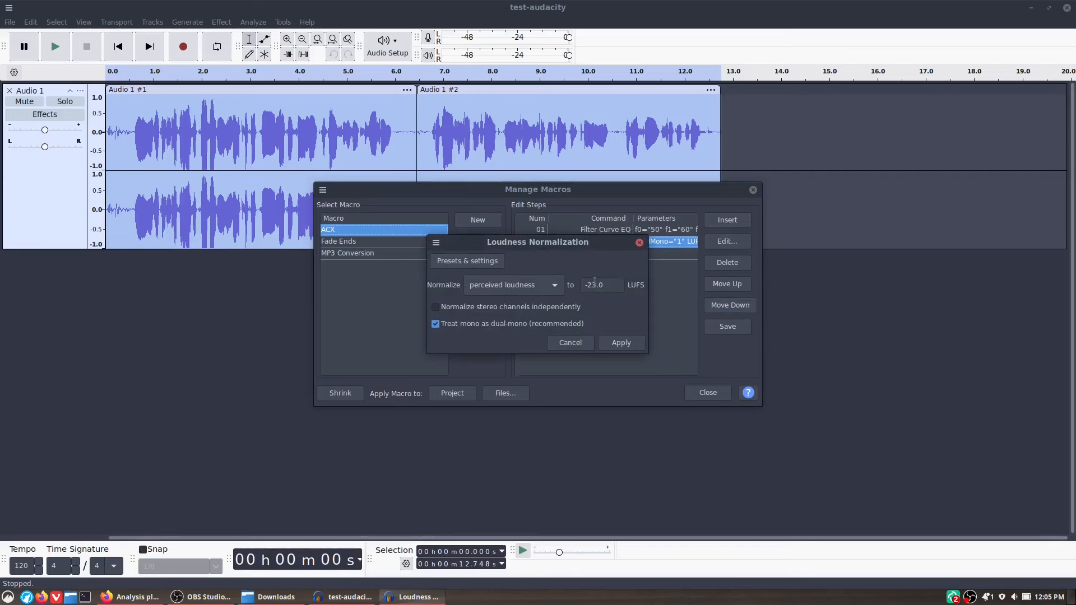
left_click(633, 343)
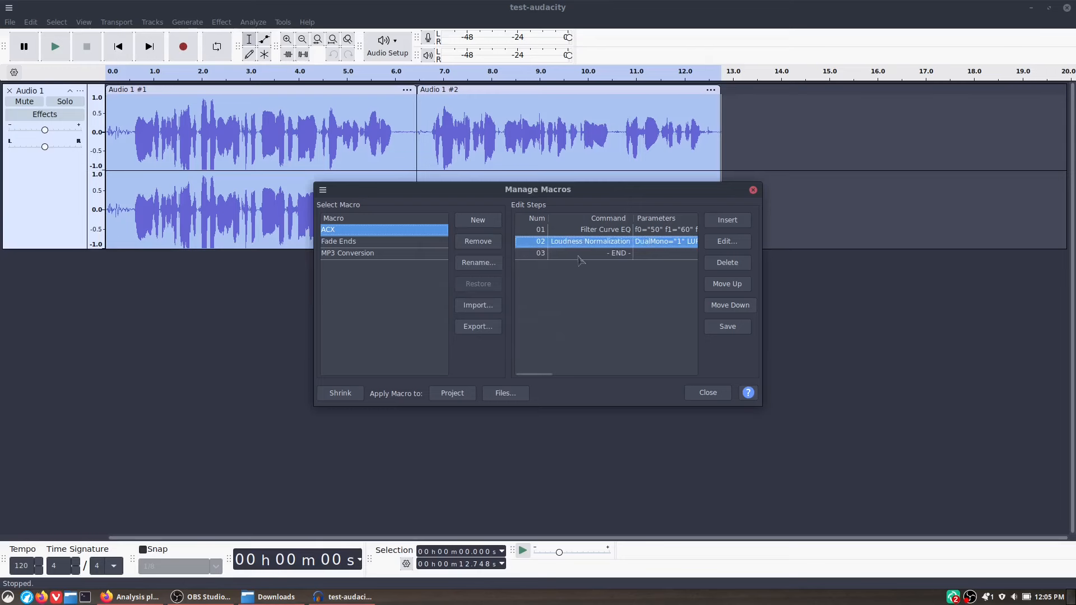
Step: Insert the Limiter command before Loudness Normalization in the ACX macro
left_click(727, 219)
left_click(359, 244)
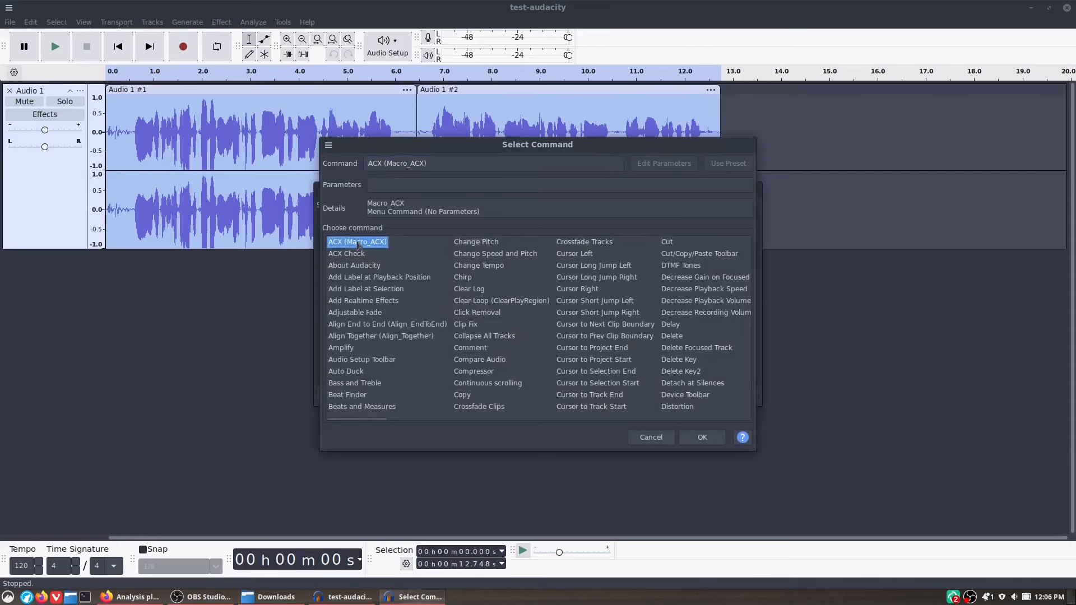
type("li")
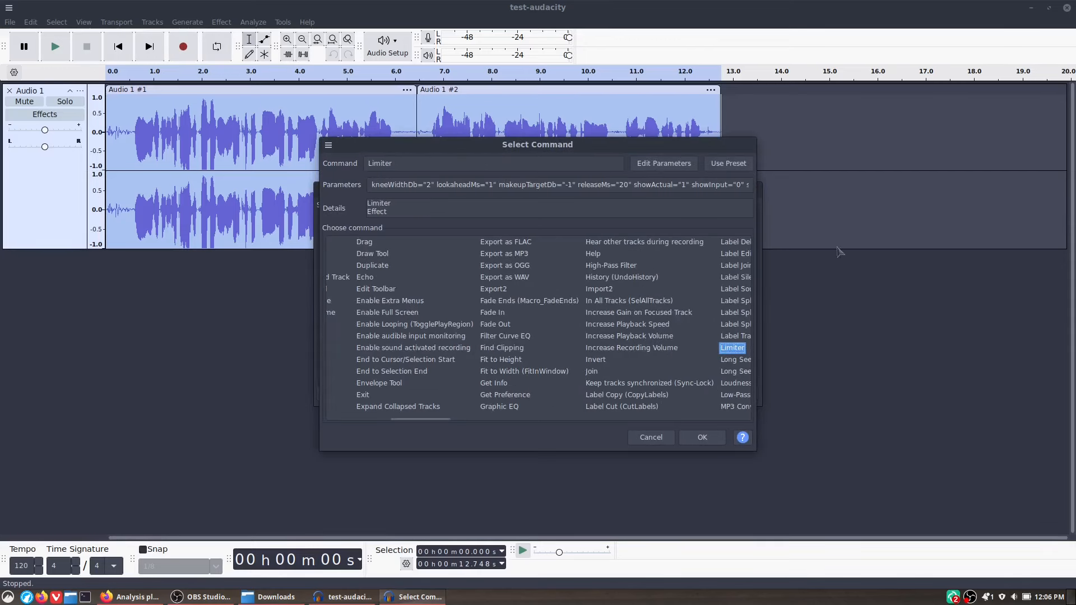
left_click(711, 437)
Step: Set the threshold of the macro's Limiter command to -3 dB
double_click(619, 242)
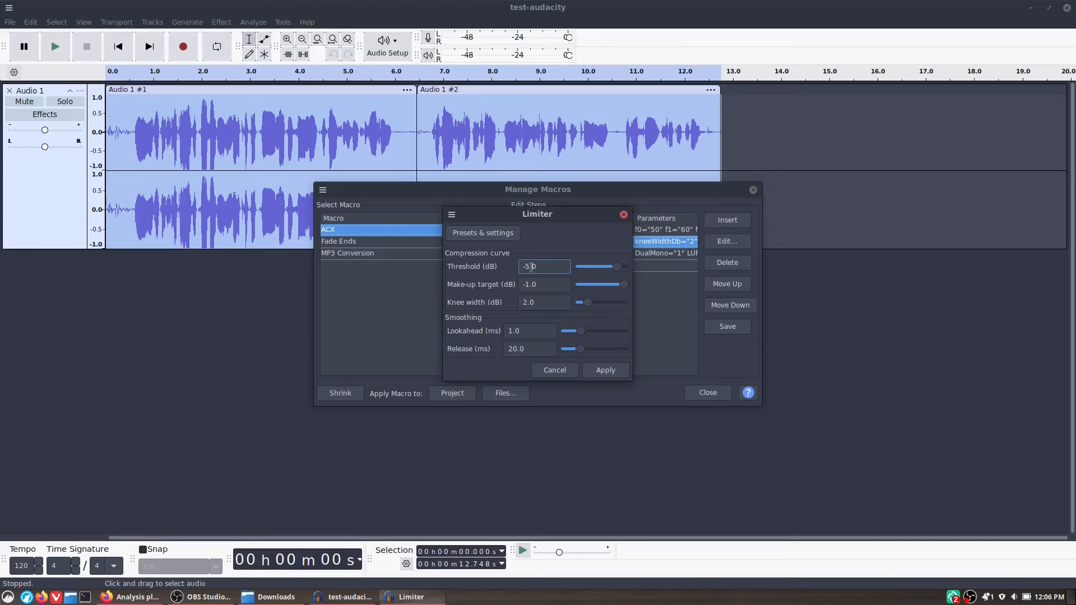
key("BackSpace")
type("3")
left_click(605, 370)
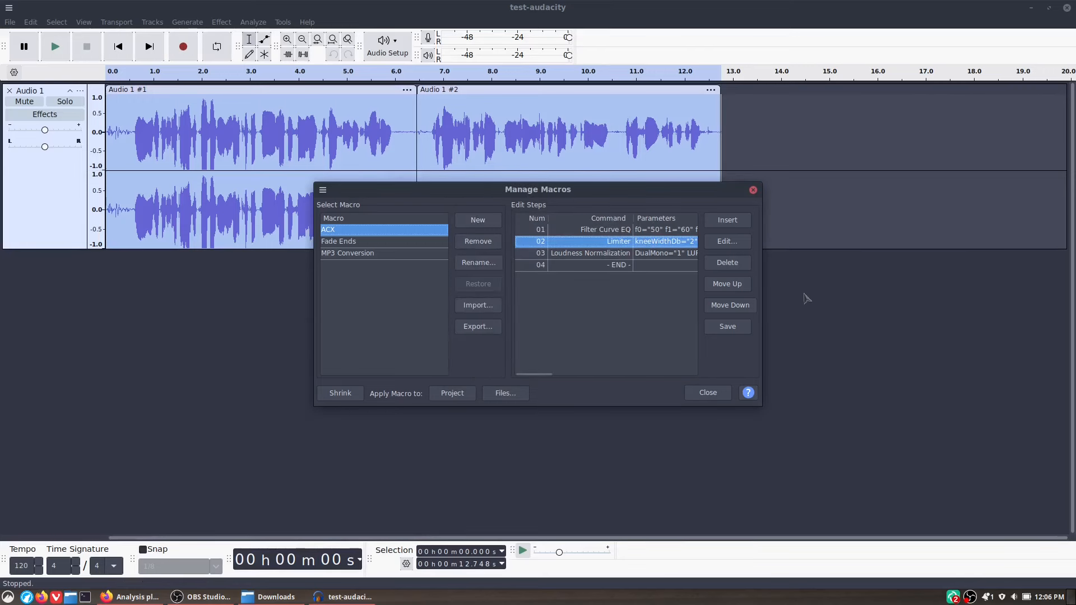
Step: Move the Limiter command below Loudness Normalization in the ACX macro and close the macro manager
left_click(744, 310)
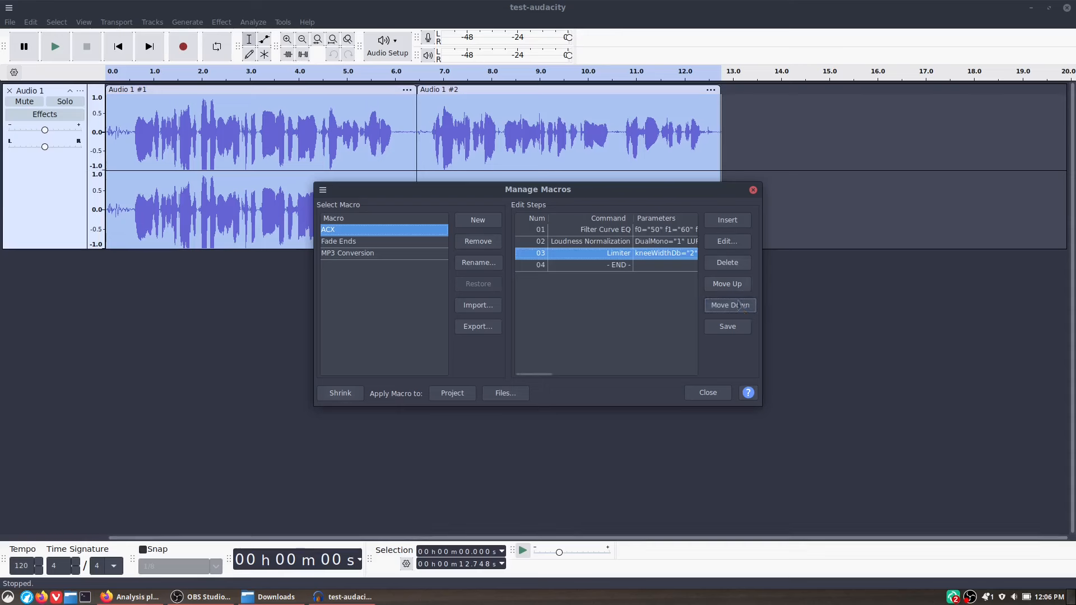
left_click(701, 391)
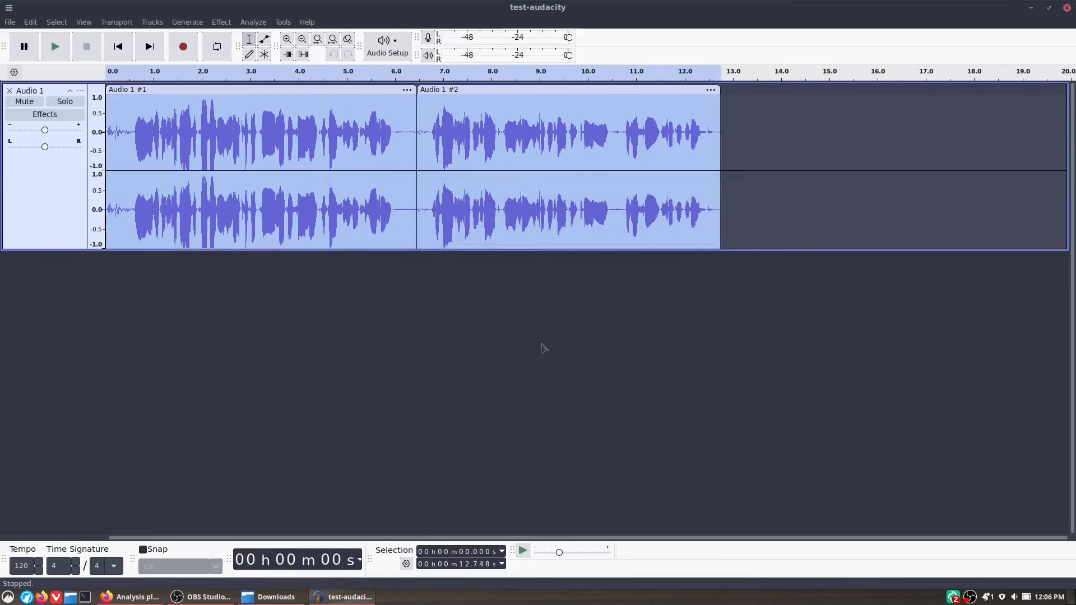
Step: Run ACX Check on the unprocessed Audio 1 track and close the results
left_click(254, 22)
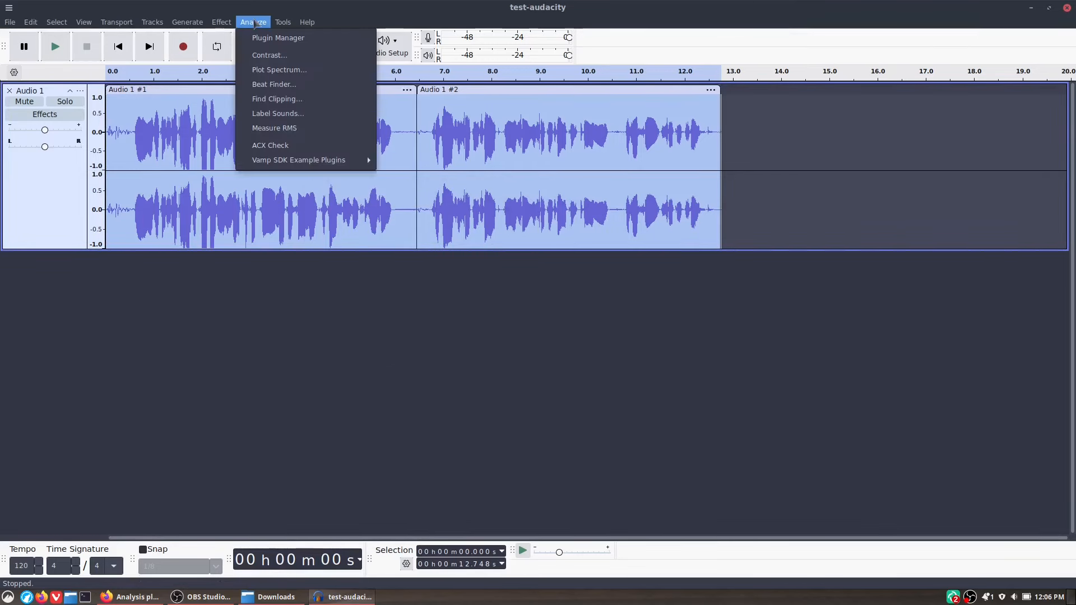
left_click(270, 145)
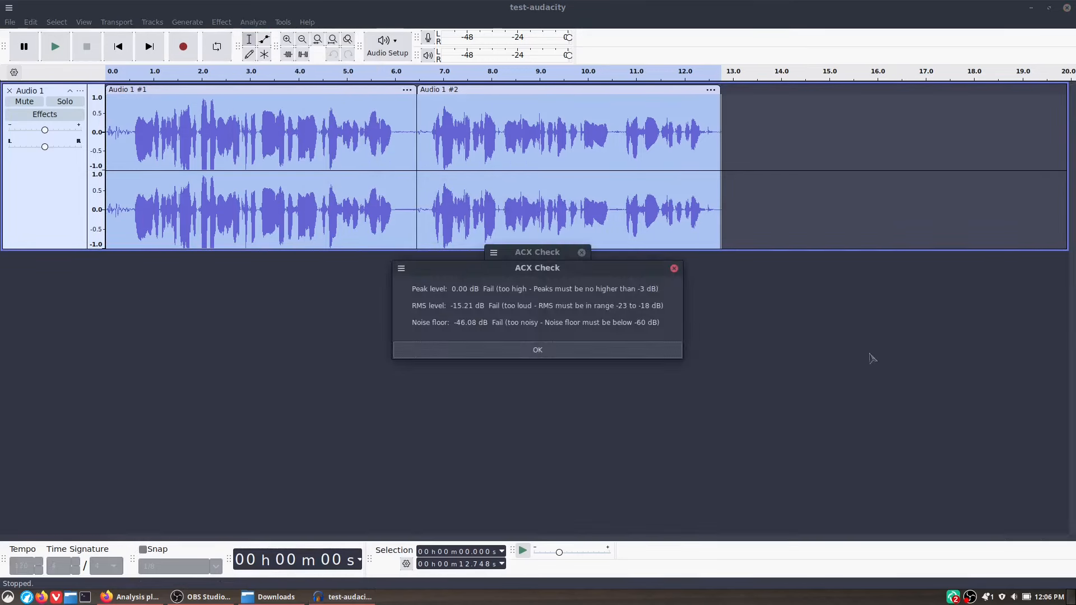
left_click(674, 268)
Step: Apply the ACX macro to the whole Audio 1 track
left_click(282, 21)
mouse_move(307, 22)
key("Left")
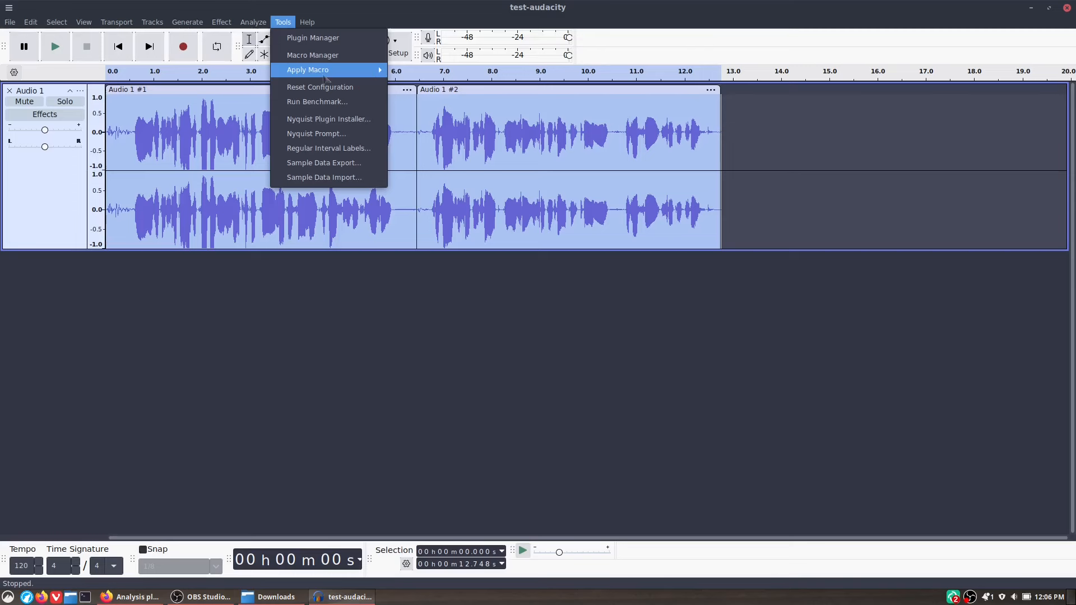
mouse_move(312, 74)
left_click(410, 87)
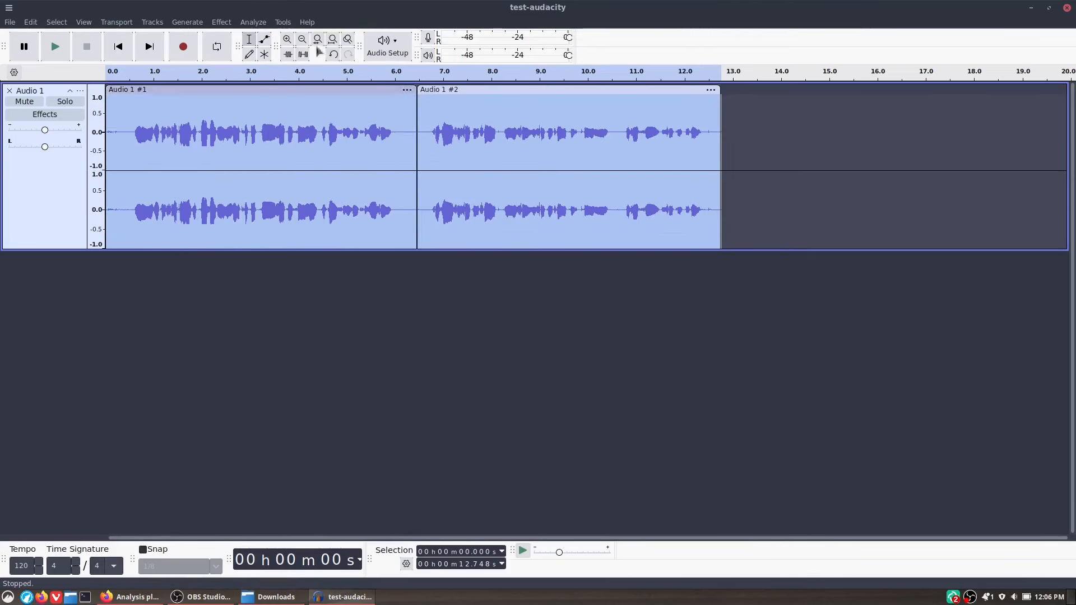
Step: Run ACX Check on the processed audio and undo the ACX macro
left_click(254, 22)
left_click(283, 146)
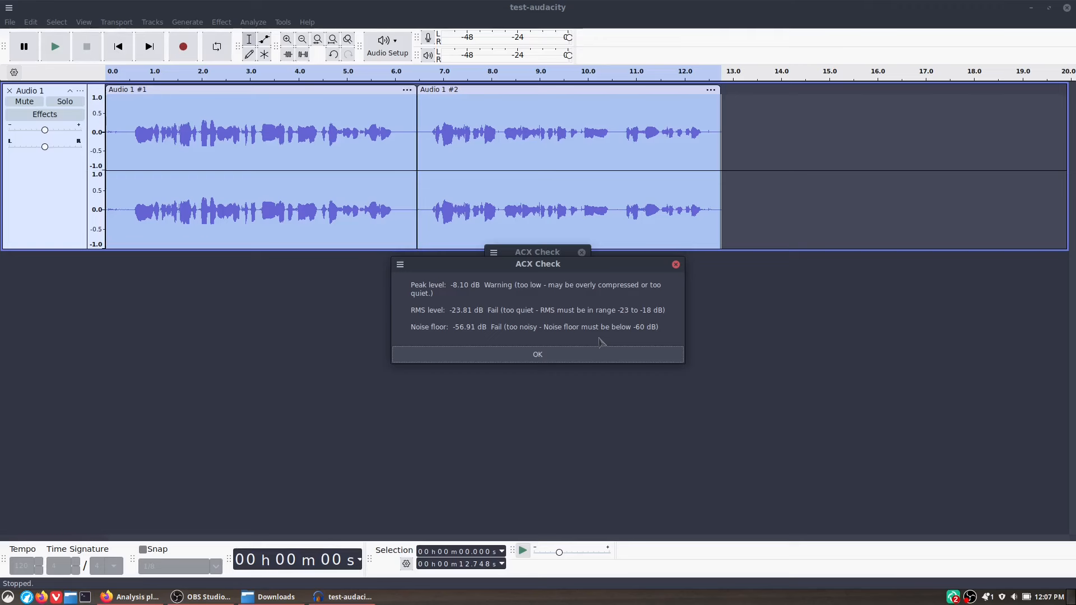
left_click(676, 265)
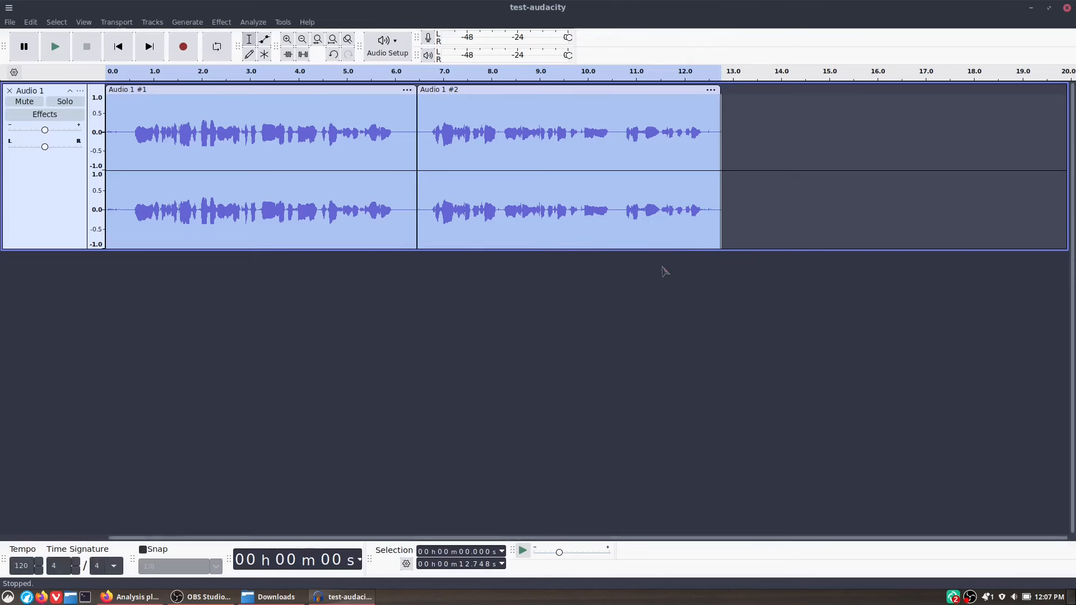
key("ctrl+z")
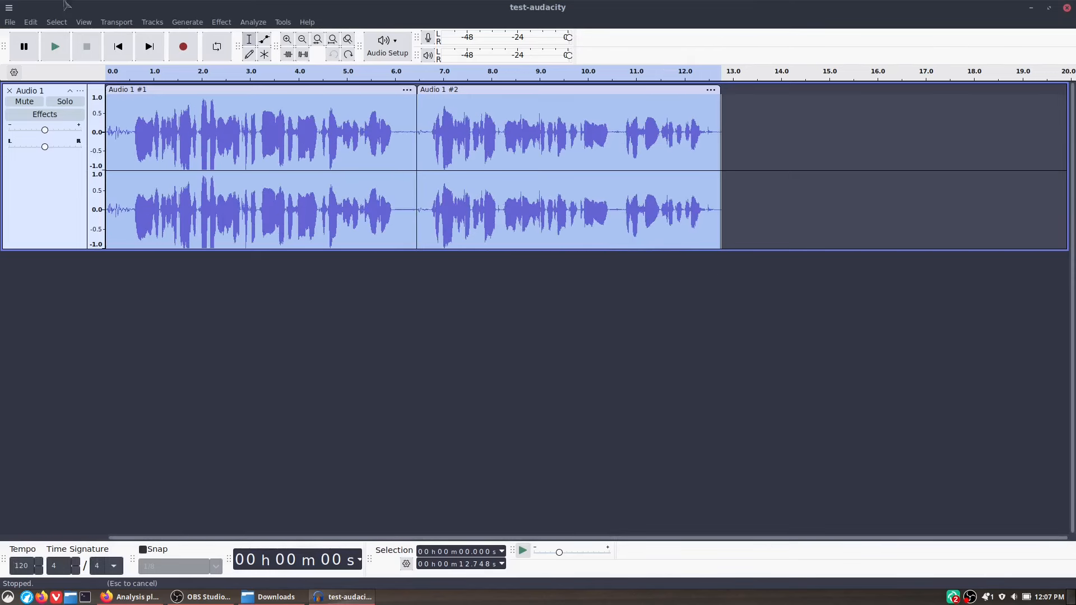
Step: Open the macro manager on the ACX macro's list of commands
left_click(282, 22)
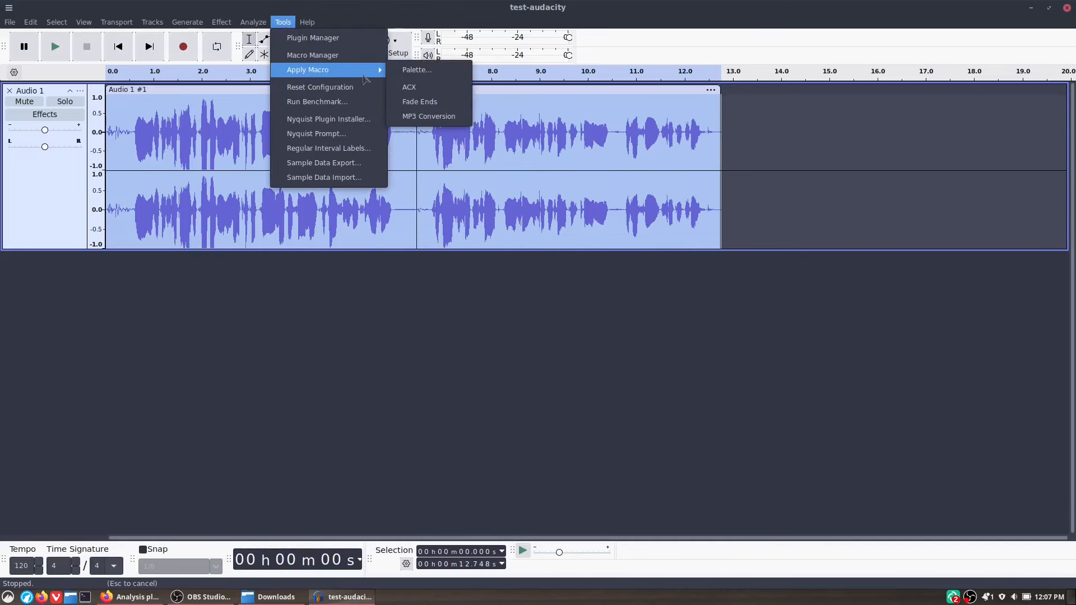
left_click(313, 55)
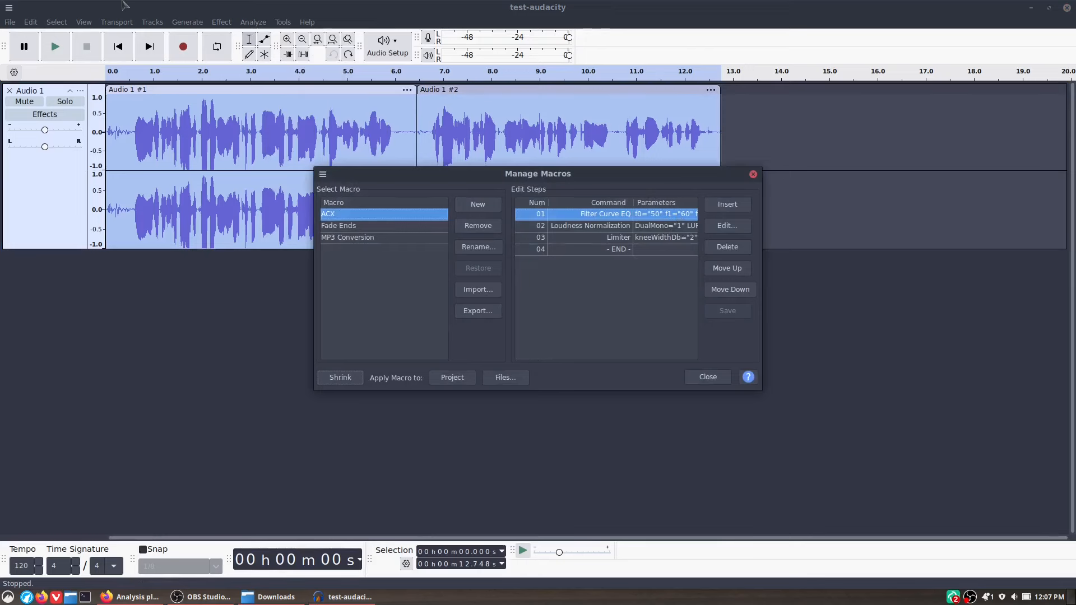
left_click(221, 22)
mouse_move(280, 91)
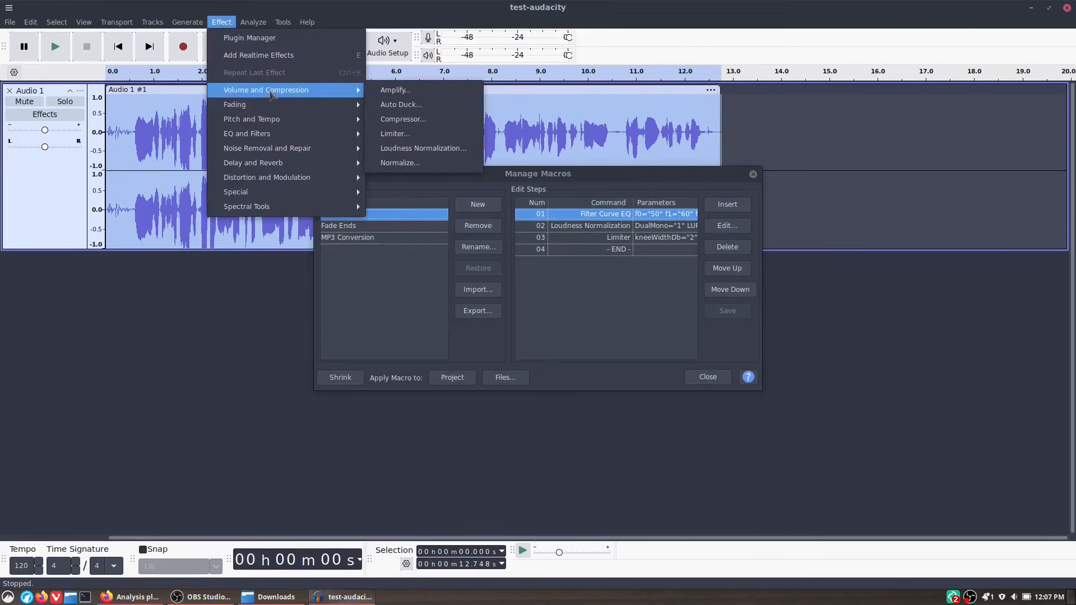
left_click(395, 134)
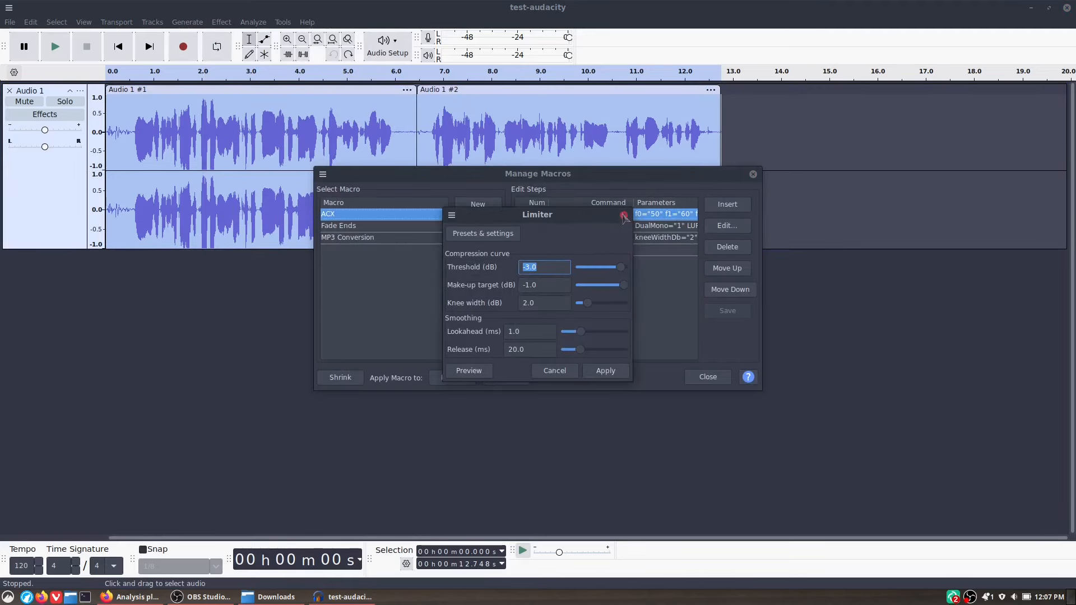
left_click(623, 215)
Step: Set the threshold of the ACX macro's Limiter command to -3.5 dB
double_click(584, 243)
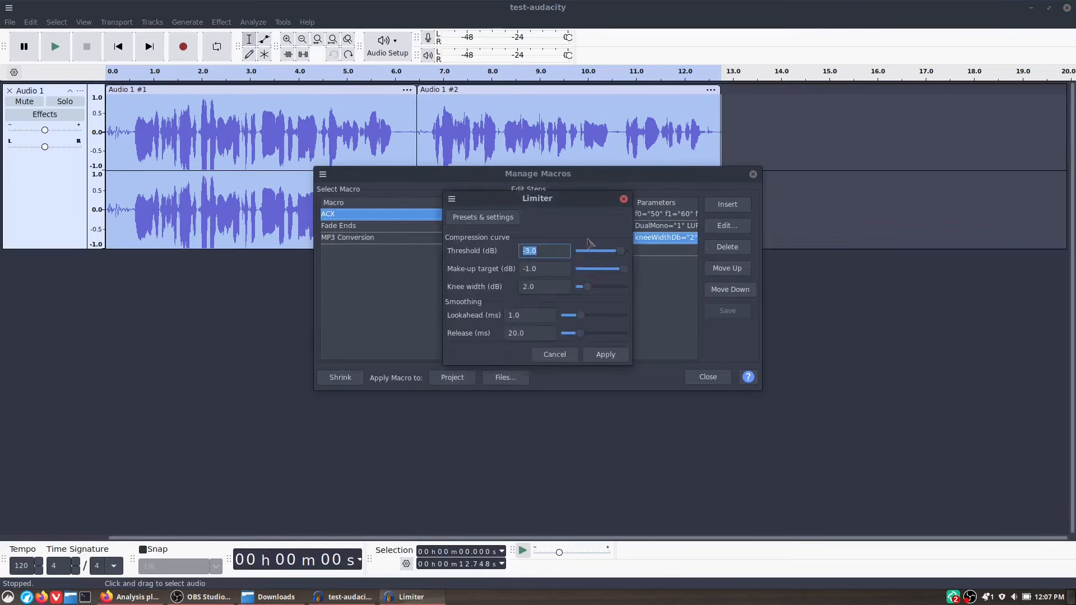
left_click(529, 250)
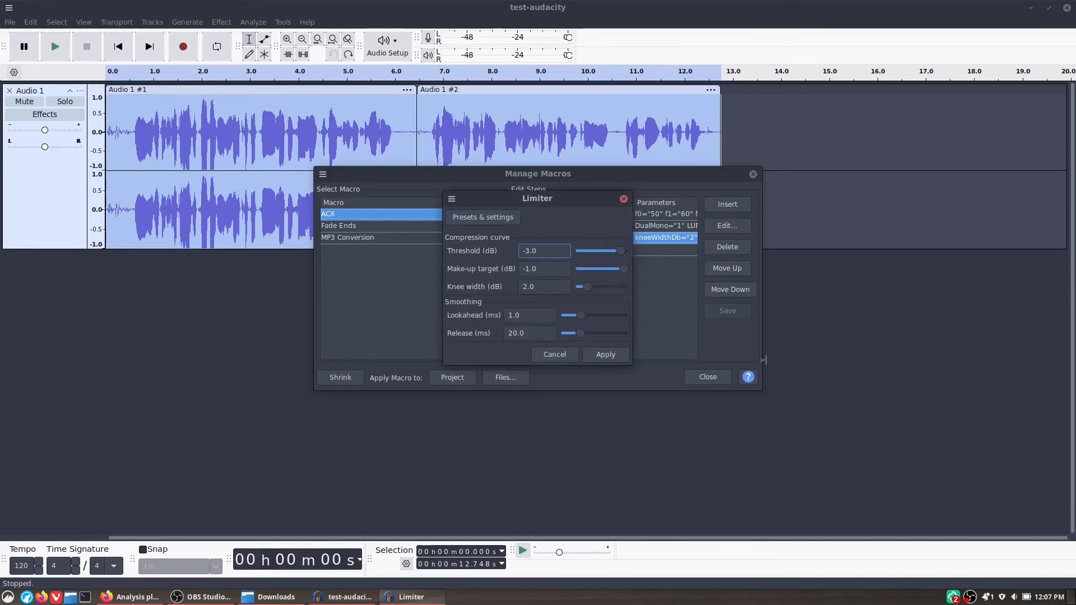
key("BackSpace")
type("4")
key("BackSpace")
type("3.5")
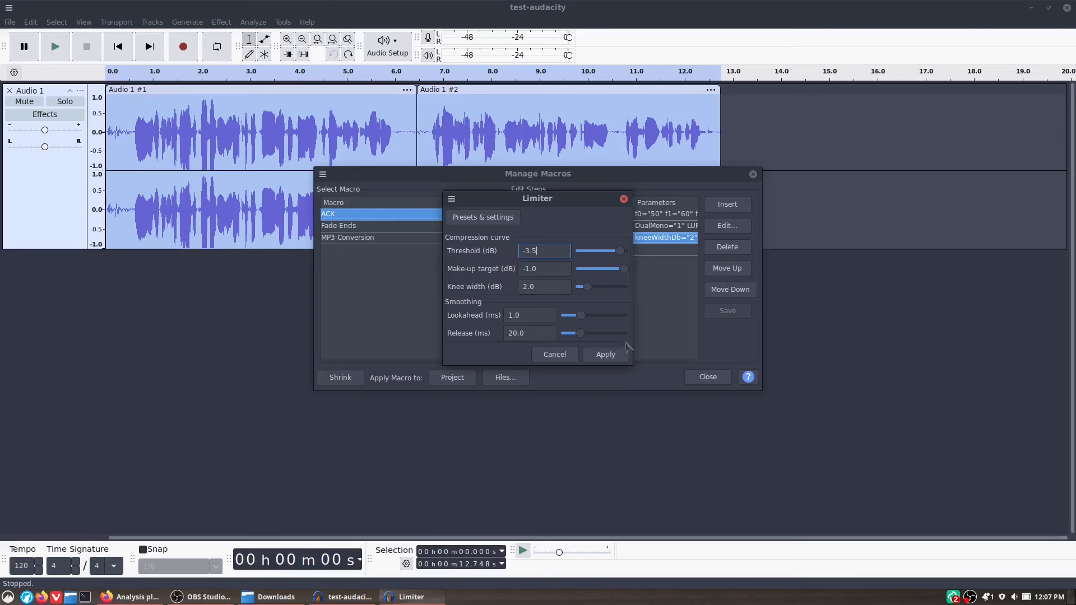
left_click(612, 354)
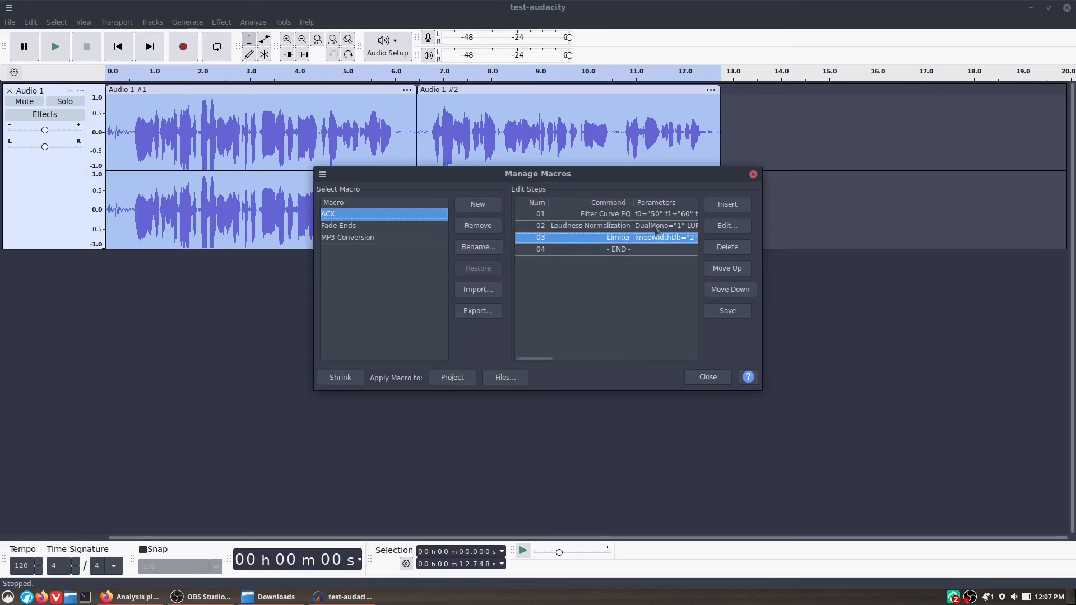
Step: Set the macro's Loudness Normalization to -22.5 LUFS perceived loudness, then save the ACX macro and close the manager
left_click(657, 226)
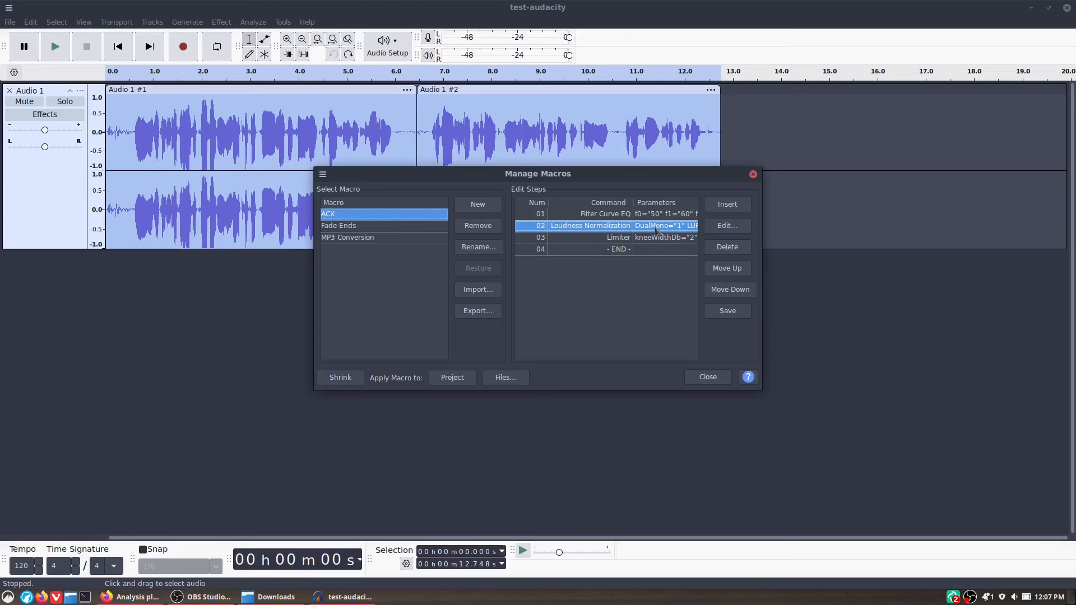
double_click(657, 226)
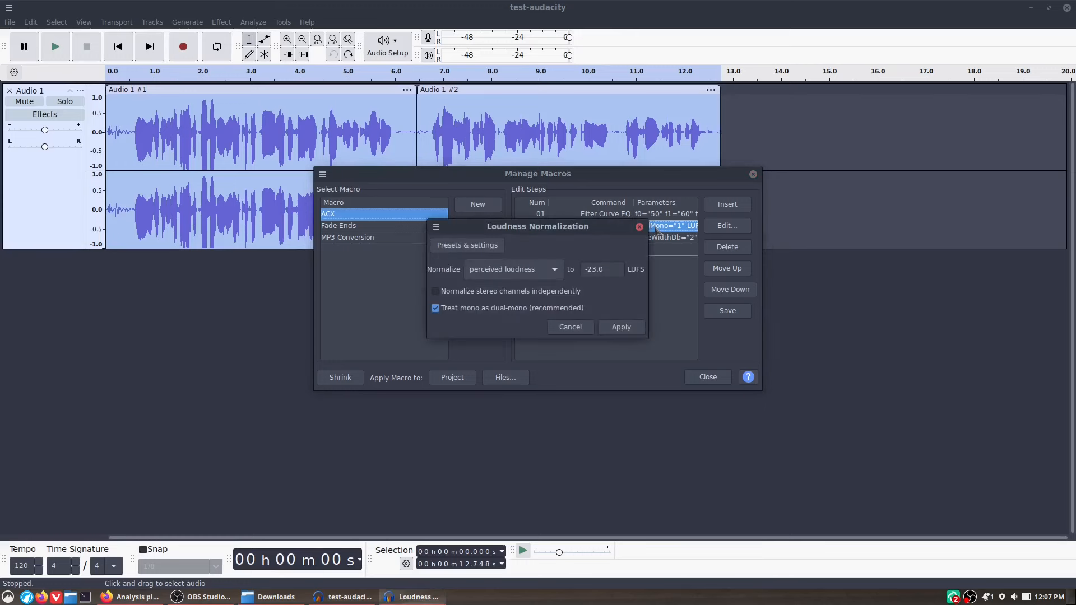
left_click(593, 268)
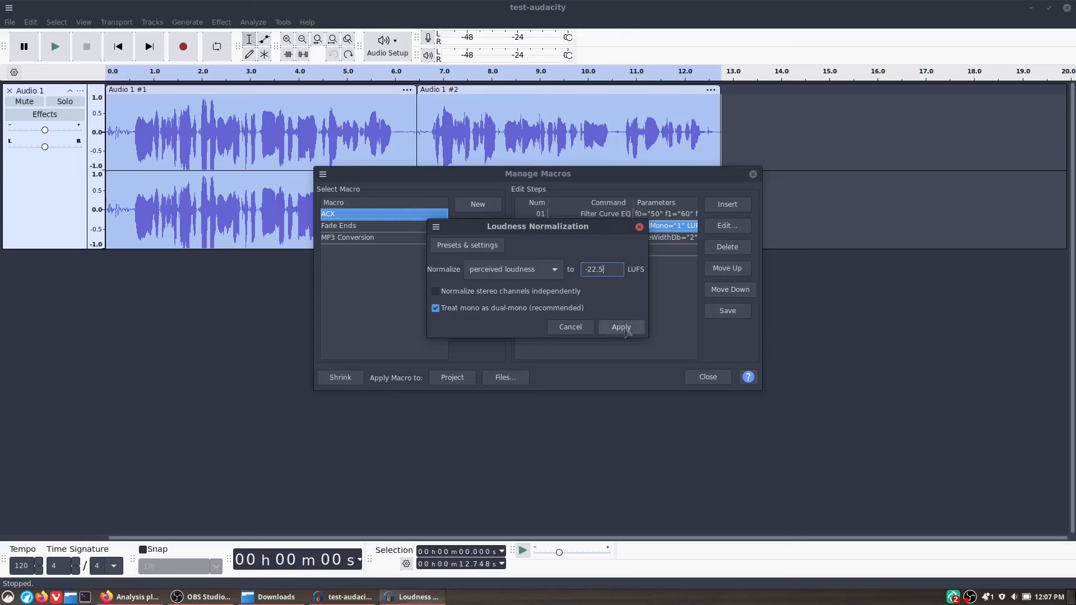
left_click(620, 328)
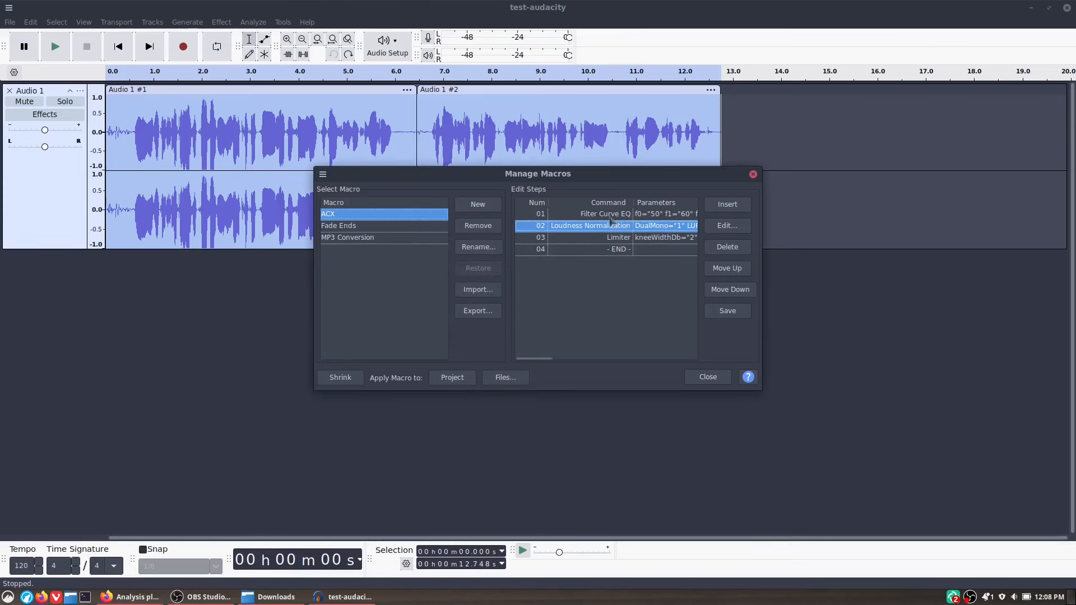
left_click(728, 311)
left_click(753, 174)
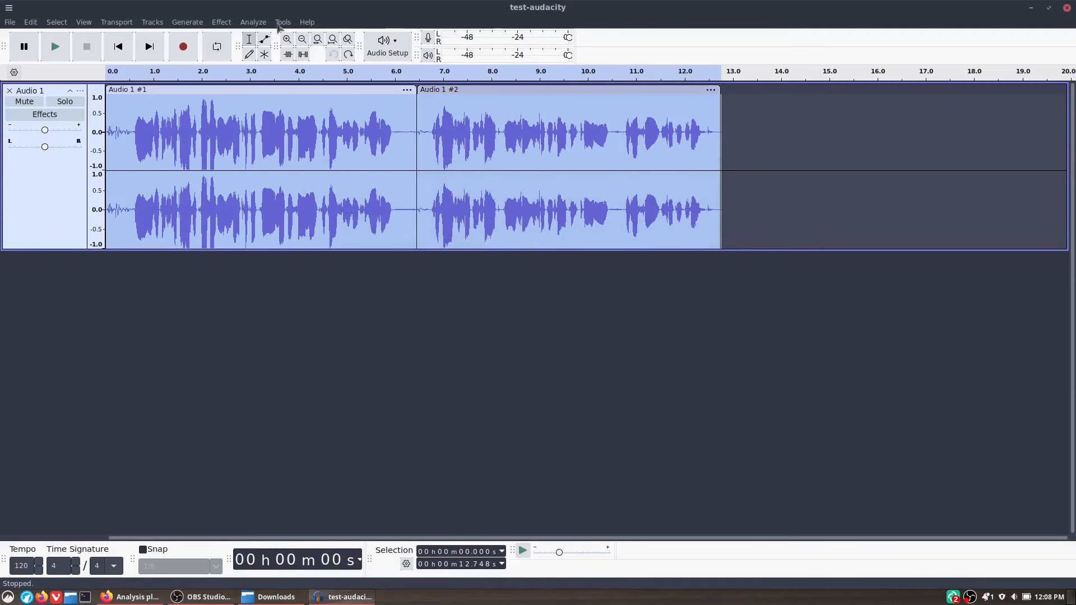
Step: Apply the revised ACX macro to the whole Audio 1 track
left_click(254, 22)
mouse_move(283, 22)
mouse_move(336, 70)
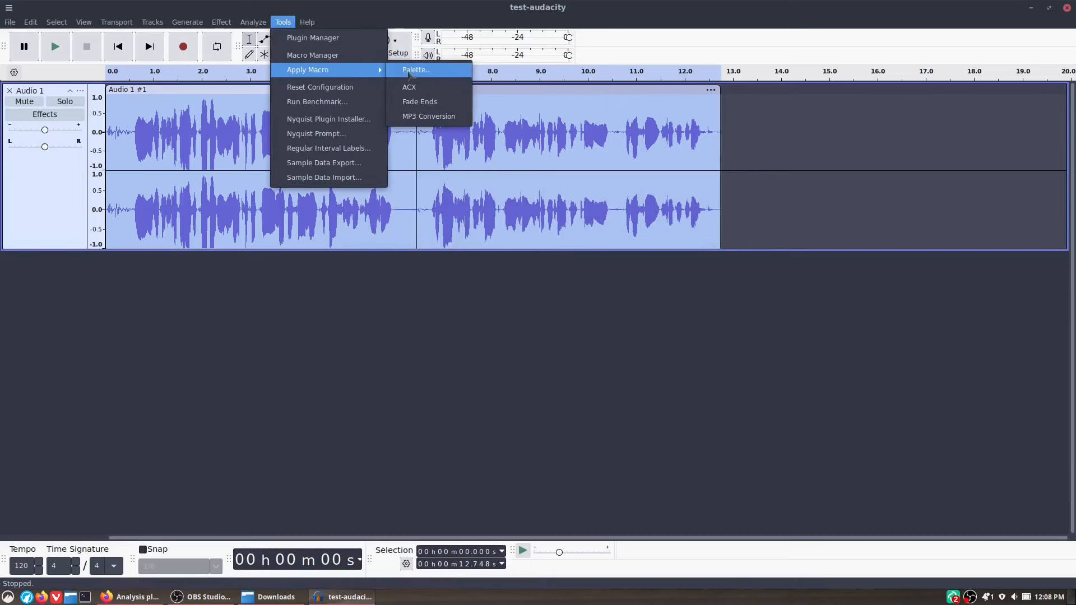
left_click(420, 88)
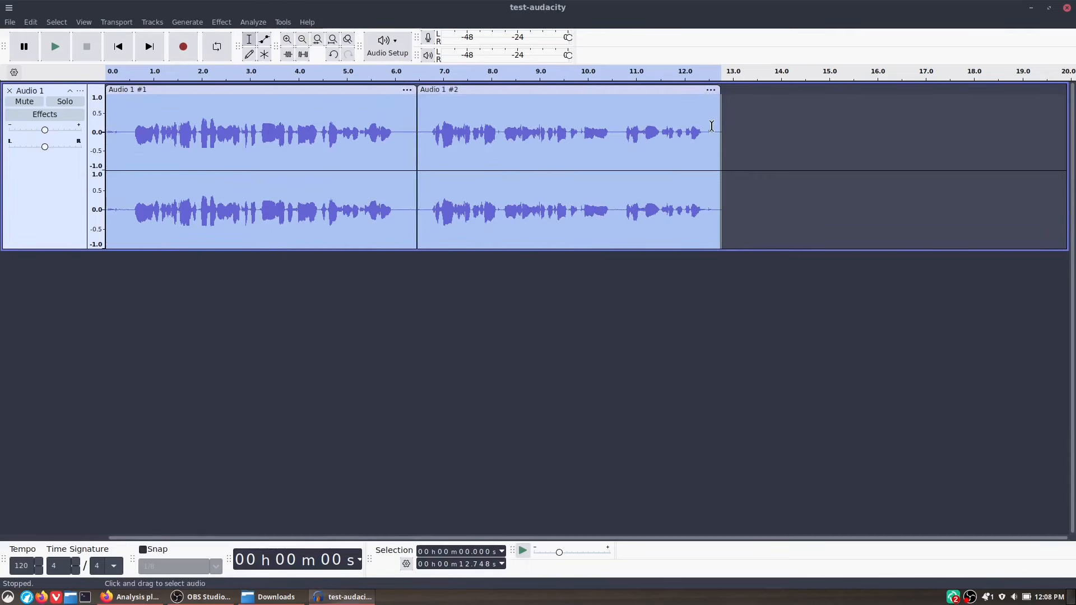
Step: Run ACX Check on the audio processed with the revised macro and dismiss the results
left_click(253, 22)
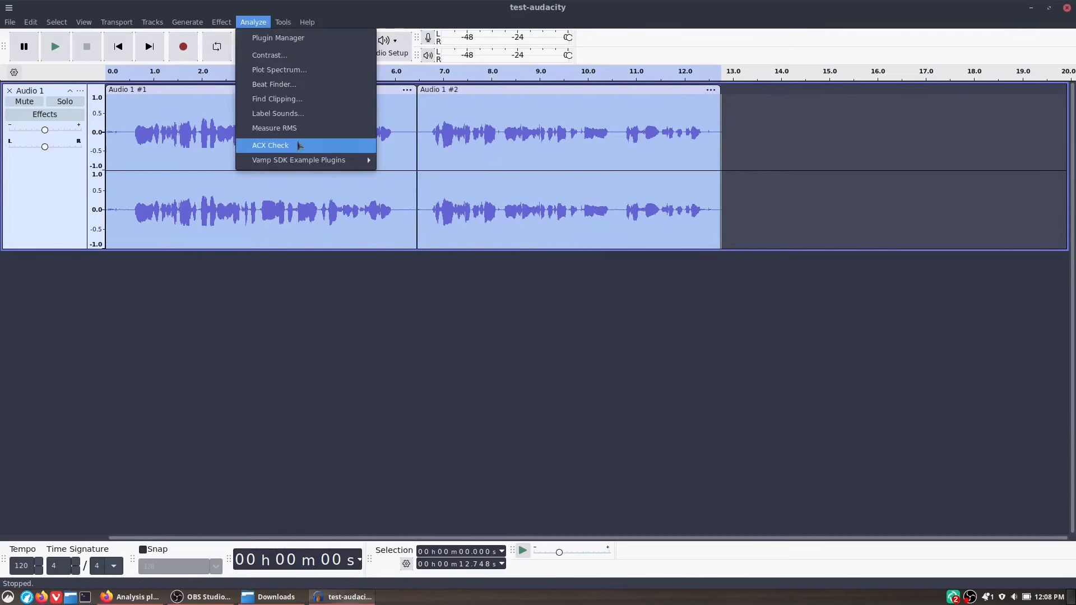
key("Escape")
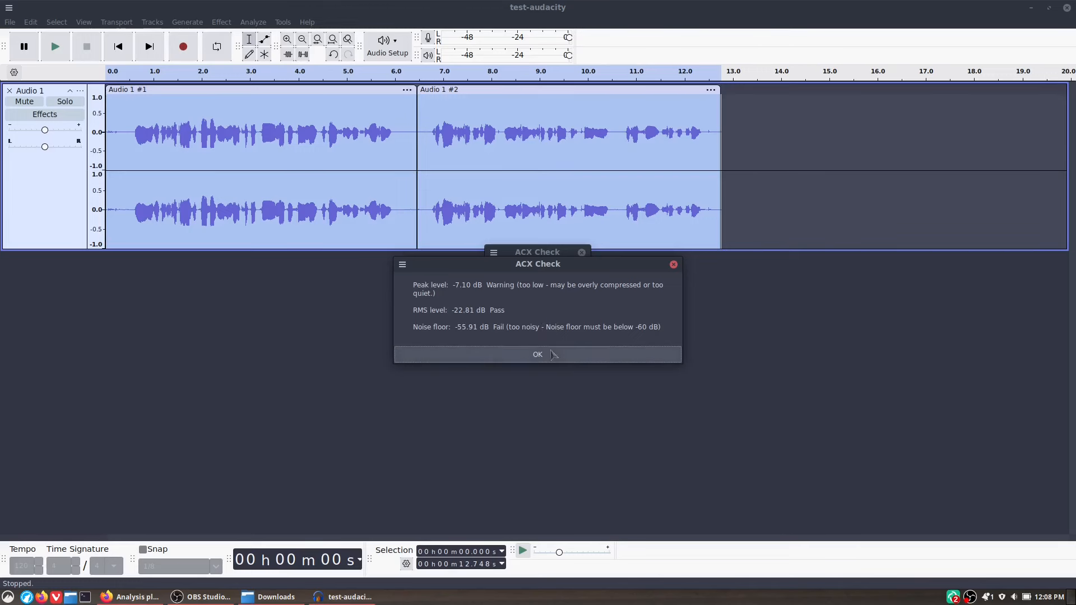
left_click(551, 354)
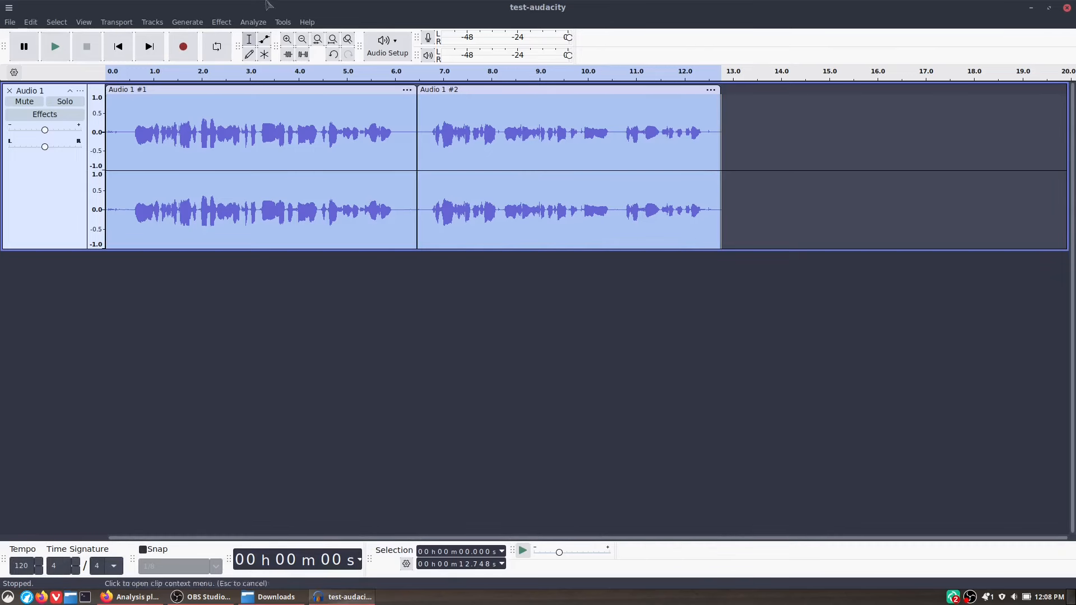
Step: Delete the Audio 1 track and select the recording device for a new take
left_click(9, 91)
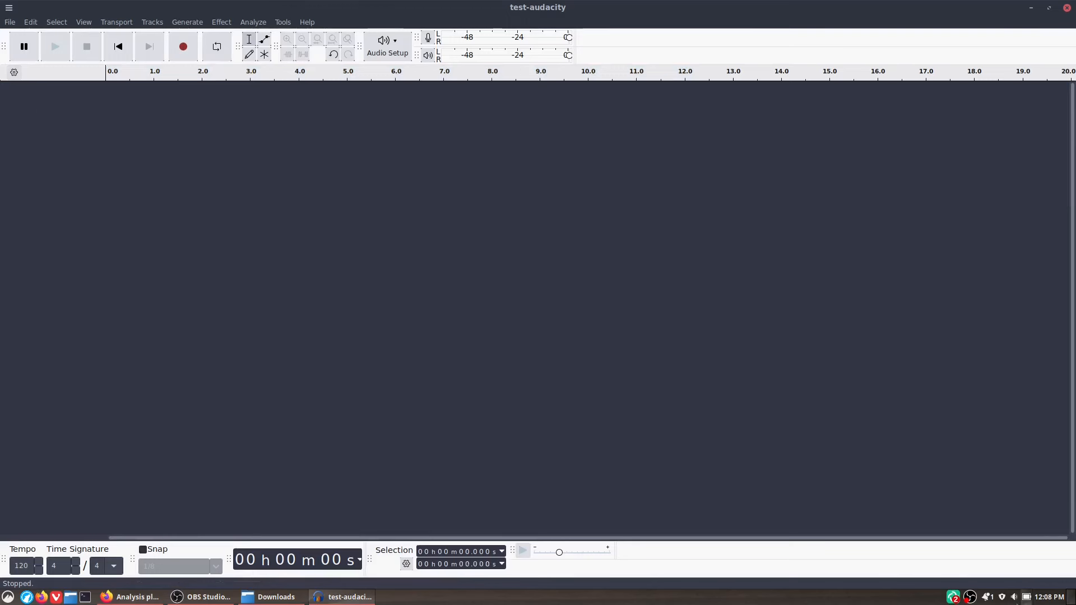
left_click(388, 42)
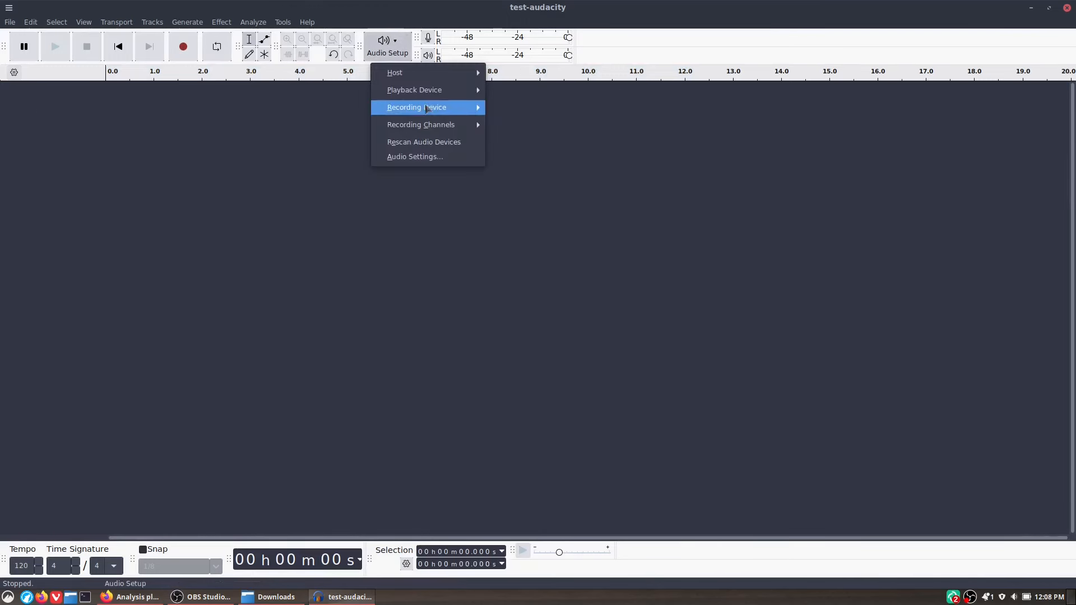
mouse_move(426, 109)
left_click(569, 214)
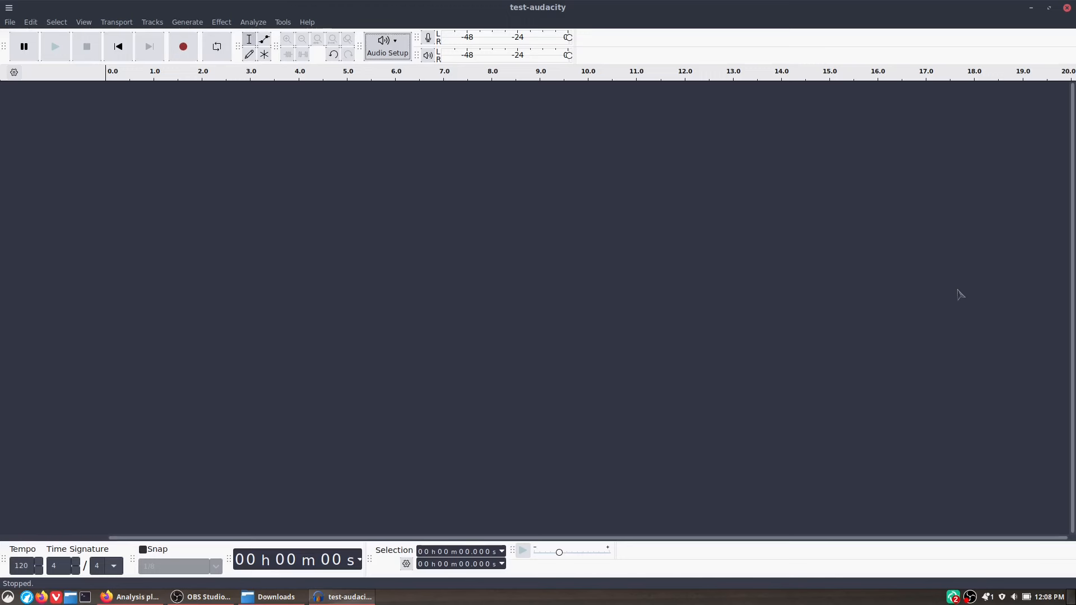
Step: Enable silent monitoring on the record meter and record about 23 seconds of speech on a new track
left_click(428, 38)
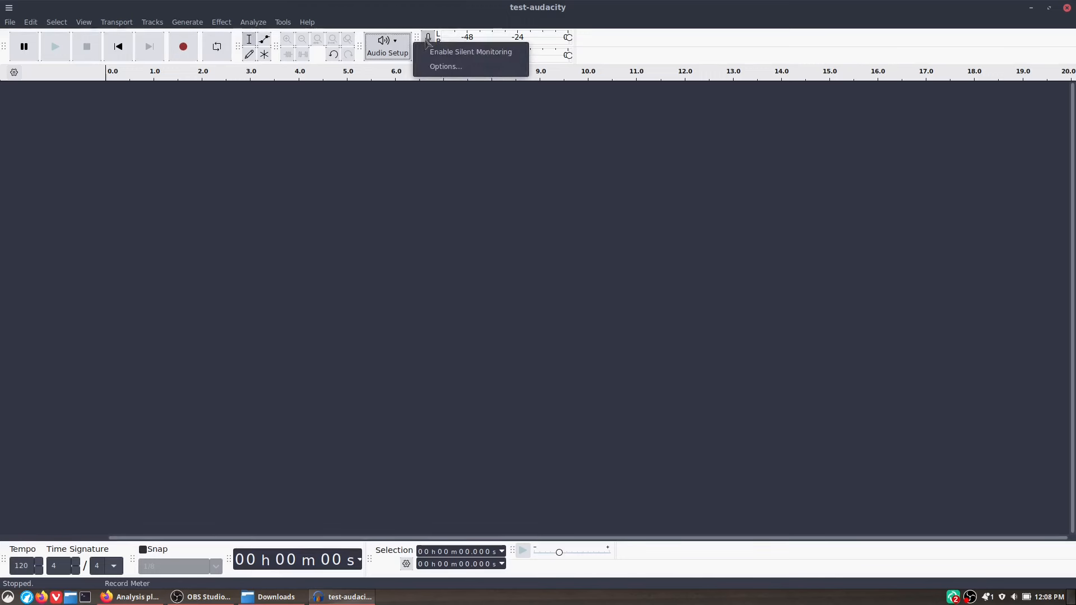
left_click(510, 56)
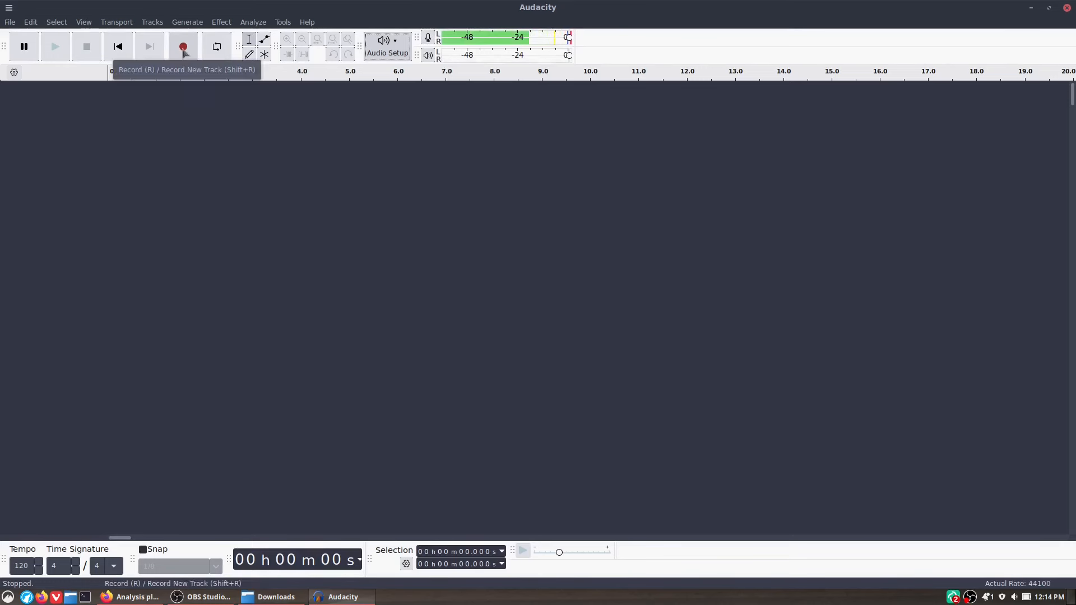
key("r")
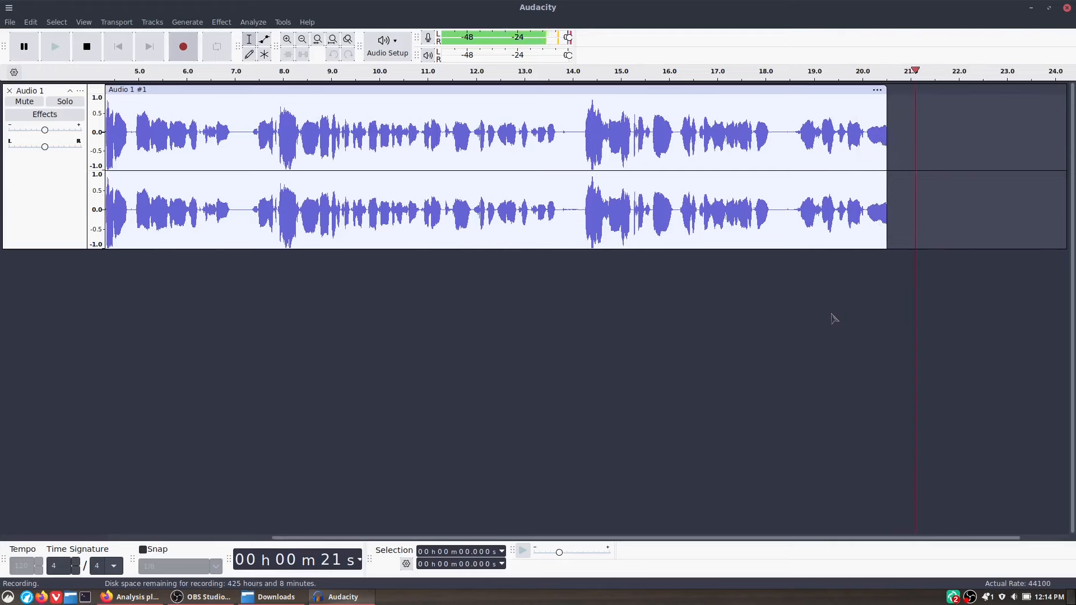
left_click(89, 47)
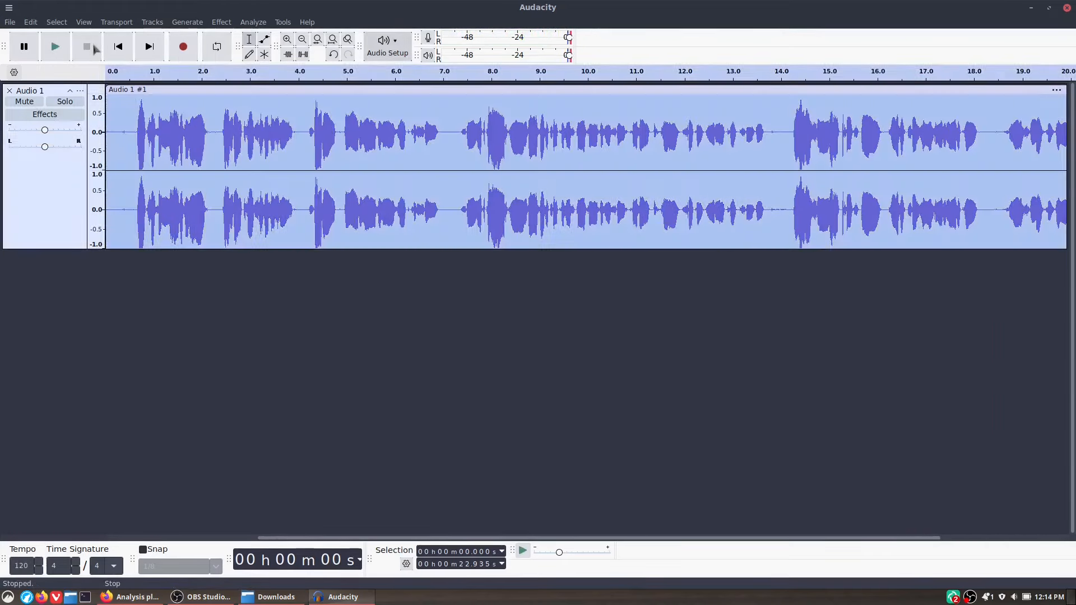
Step: Run ACX Check on the unprocessed new recording and dismiss the results
left_click(261, 24)
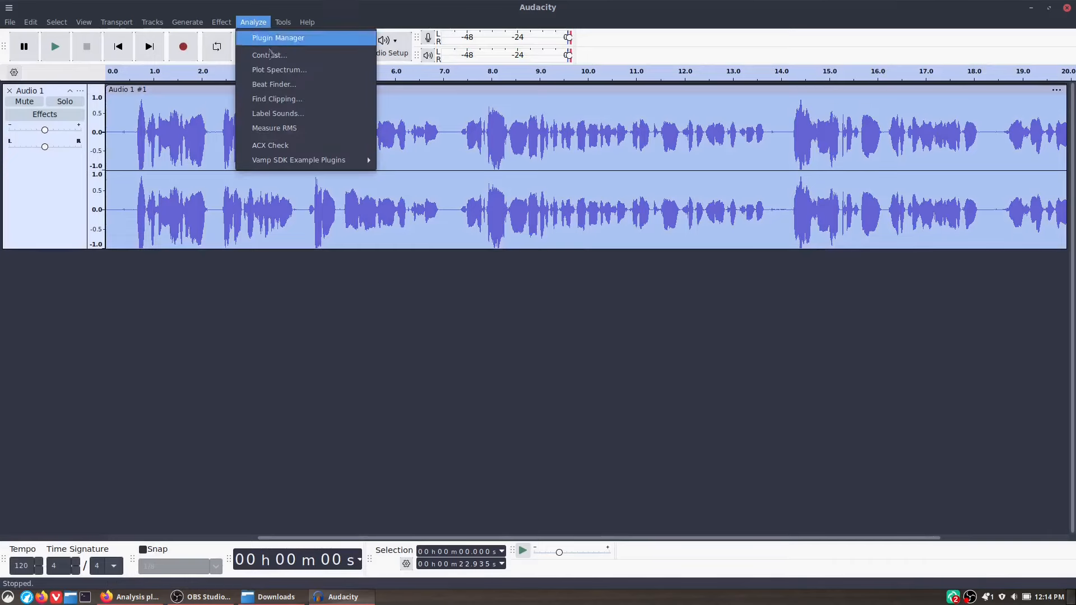
left_click(287, 141)
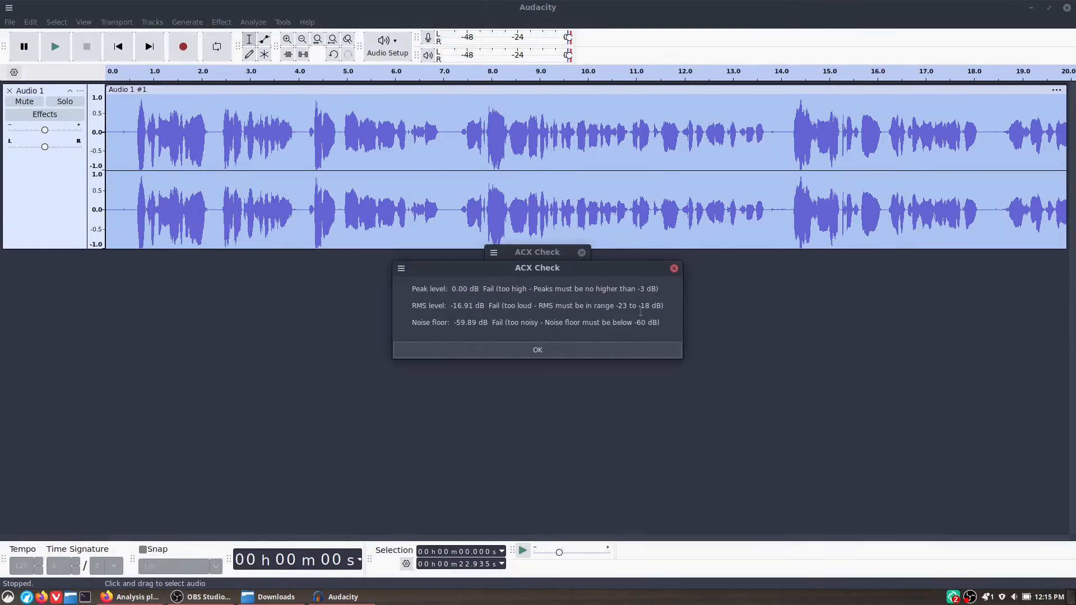
left_click(674, 269)
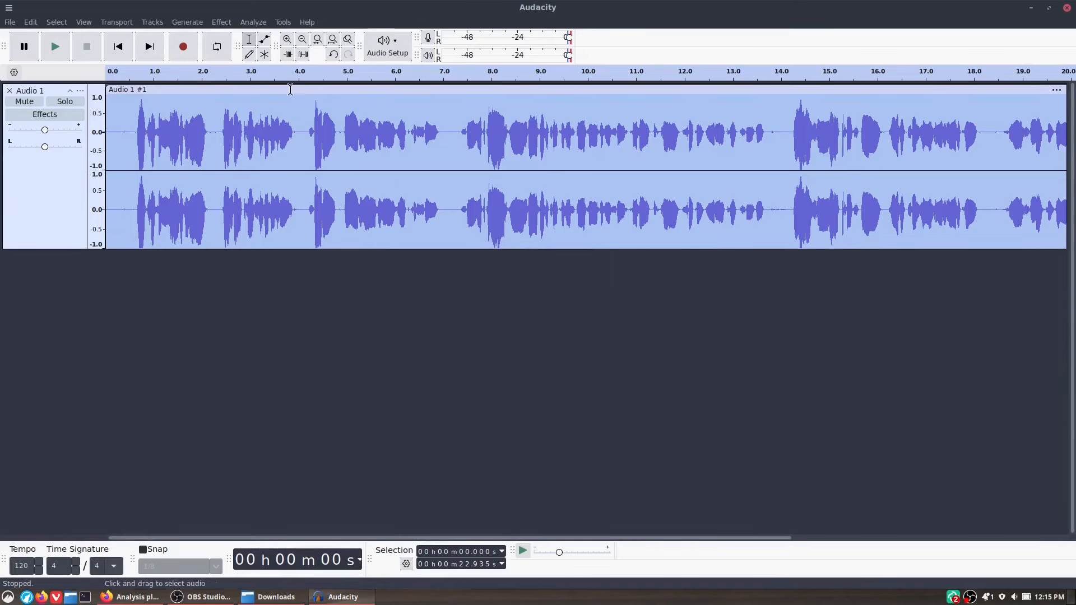
Step: Try the ACX macro on the whole new recording
left_click(282, 21)
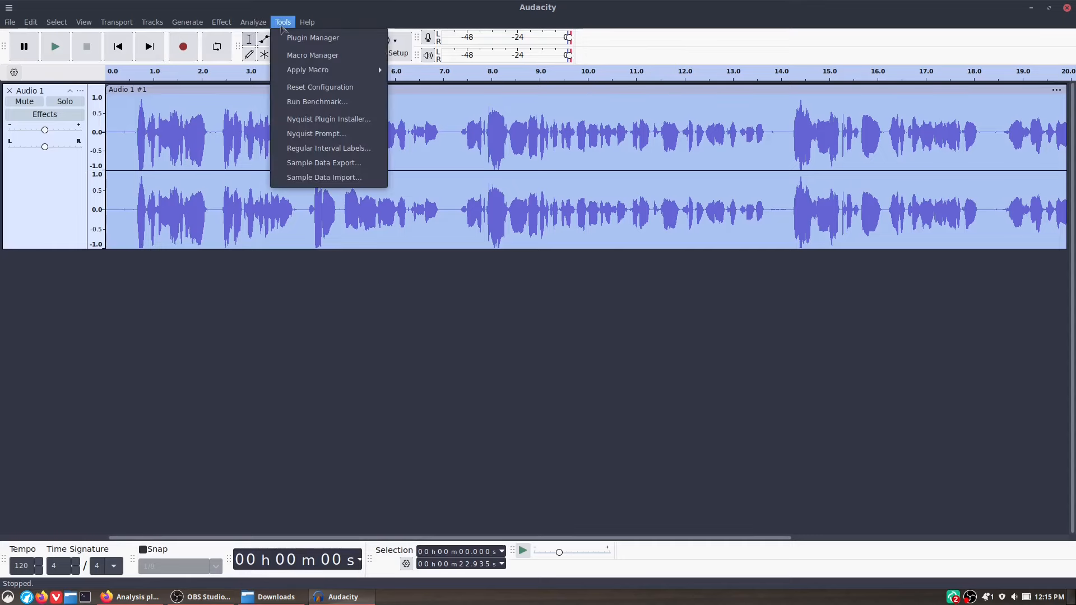
mouse_move(344, 72)
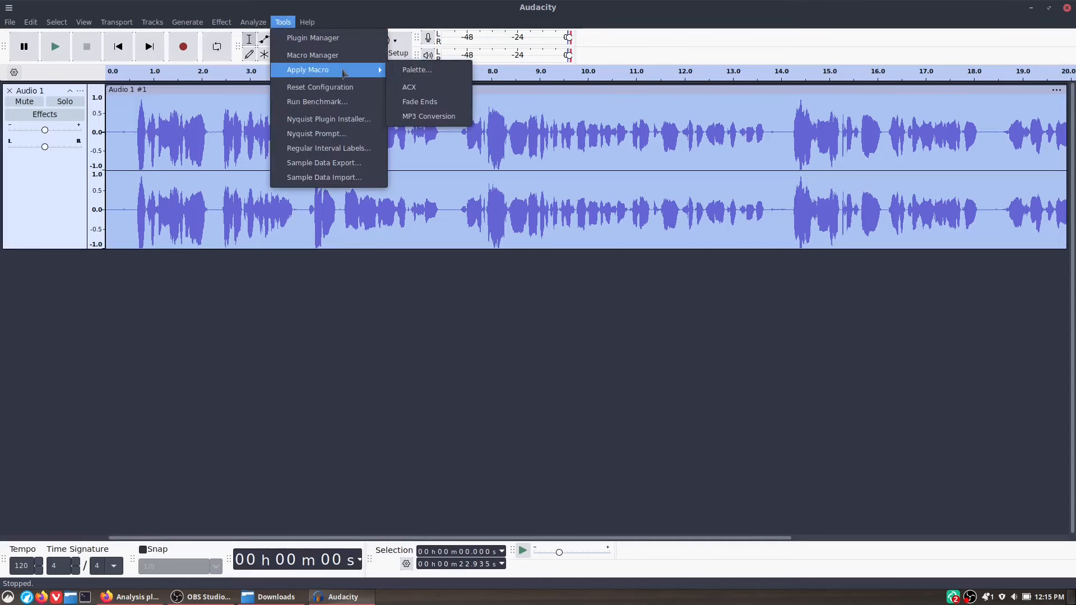
left_click(414, 88)
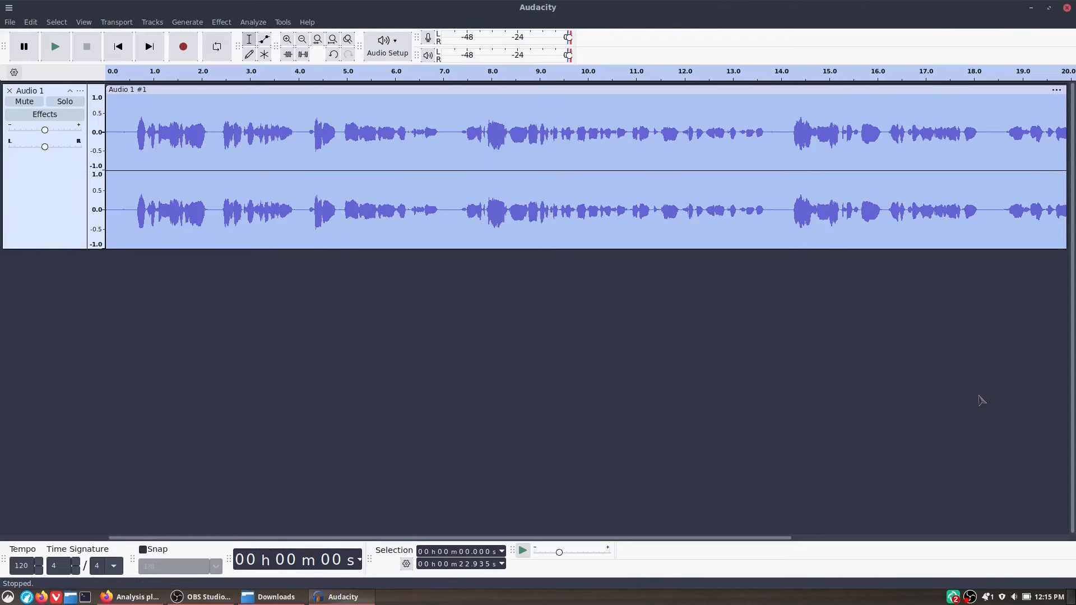
Step: Run ACX Check on the processed recording, dismiss the results, and undo the macro's changes
left_click(257, 22)
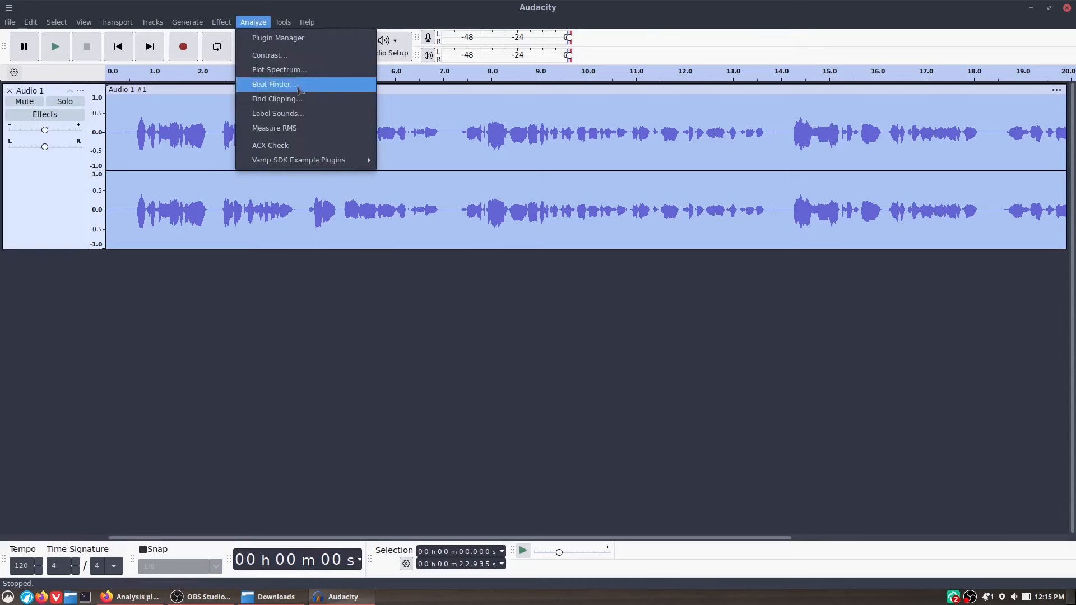
left_click(275, 145)
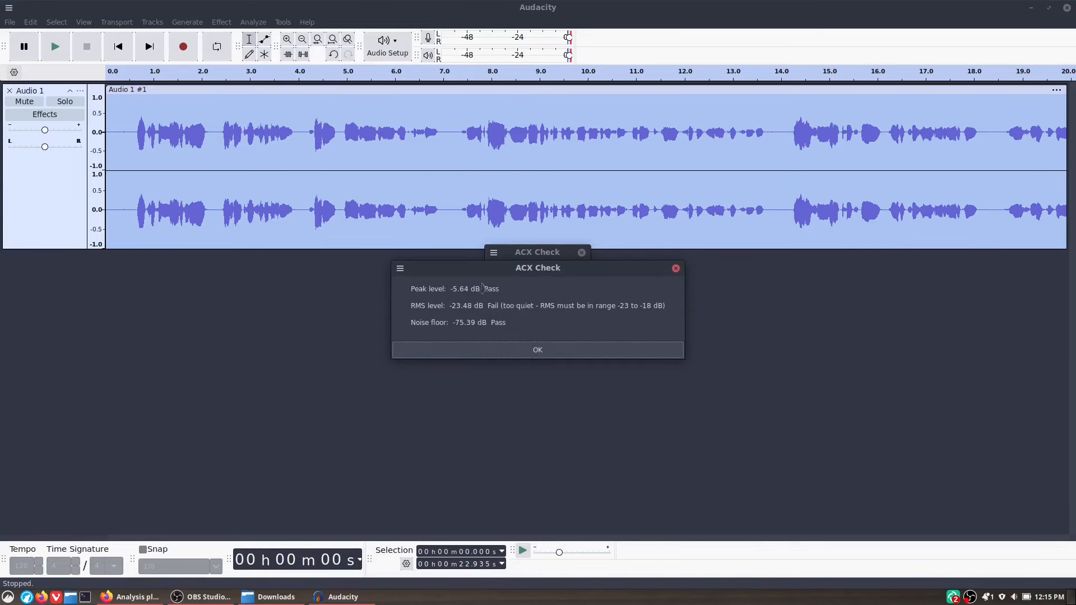
left_click(537, 350)
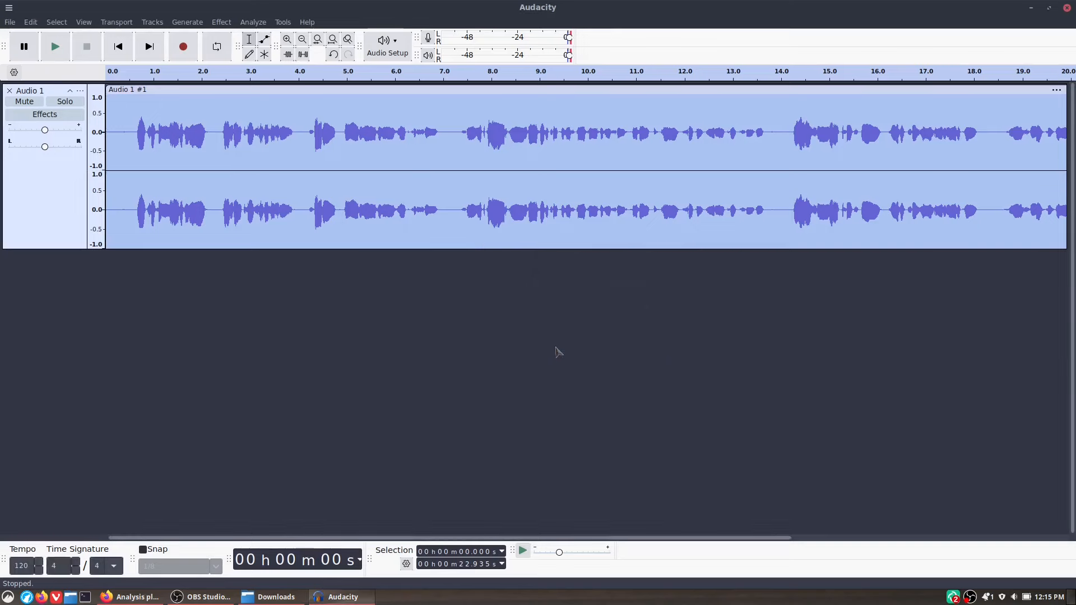
key("ctrl+z")
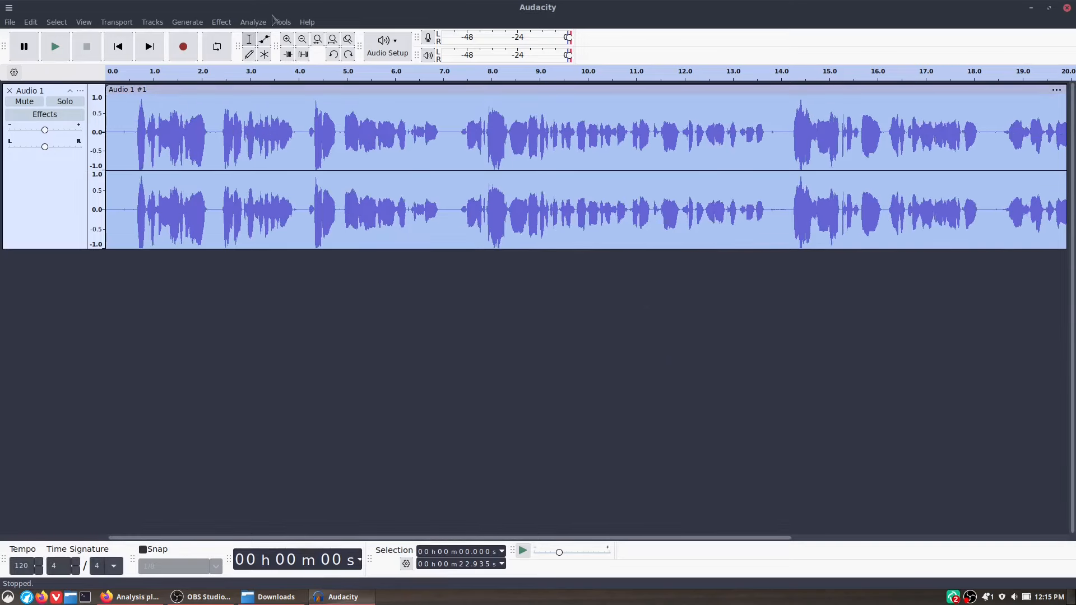
Step: Set the ACX macro's Loudness Normalization step to a perceived loudness of -21.5 LUFS and close the macro manager
left_click(283, 22)
left_click(328, 56)
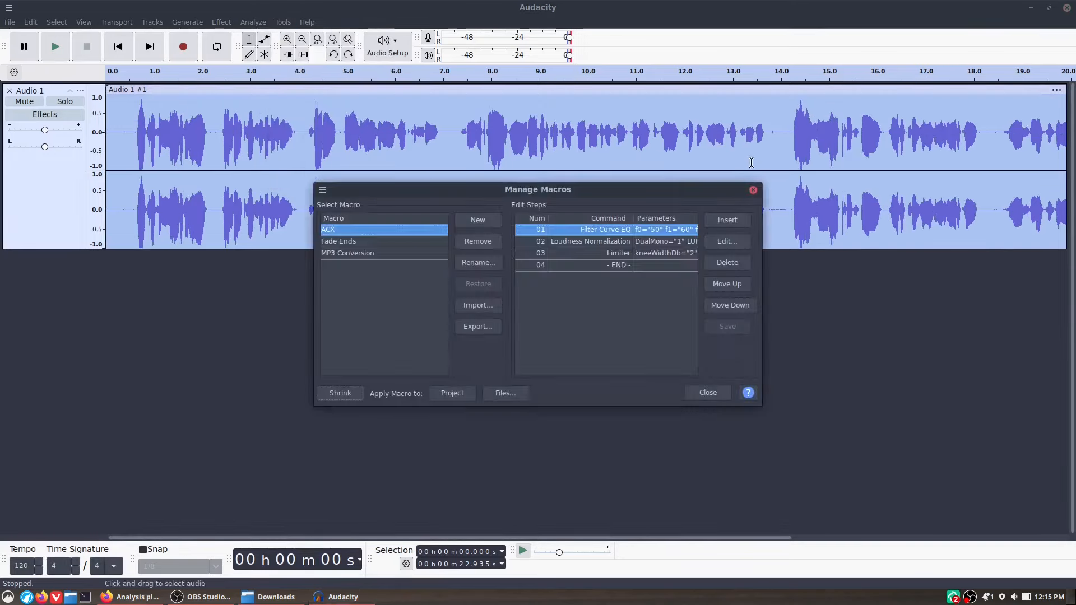
double_click(589, 242)
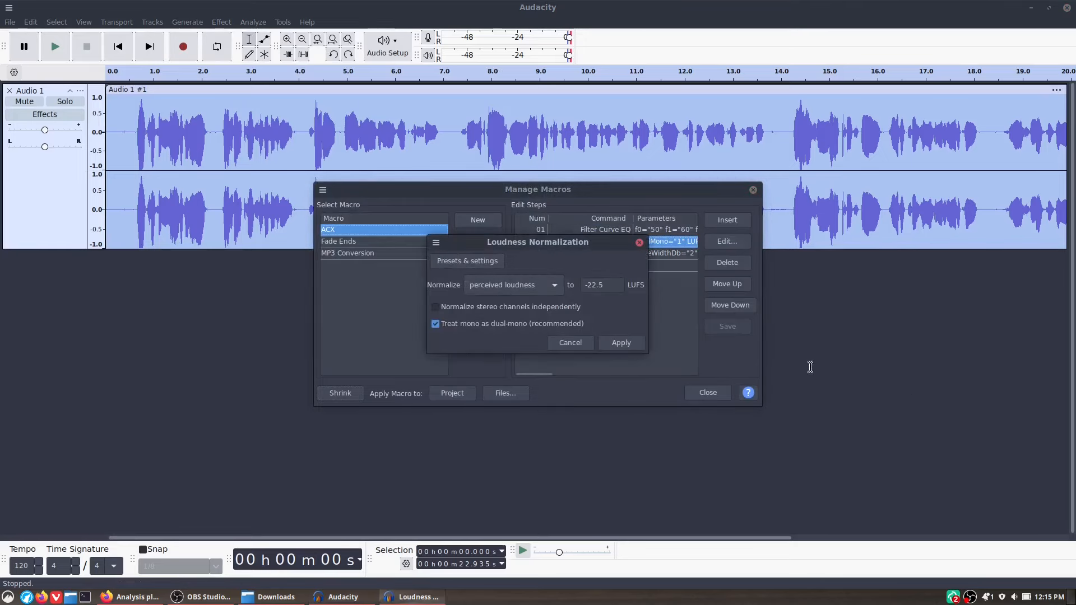
left_click_drag(592, 286, 596, 287)
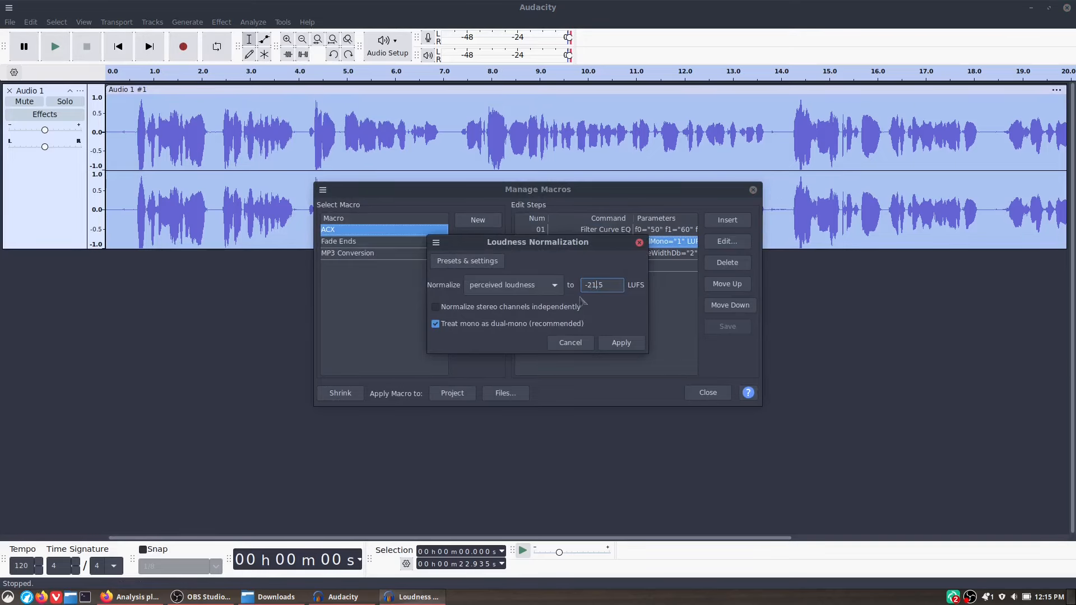
type("1")
left_click(621, 343)
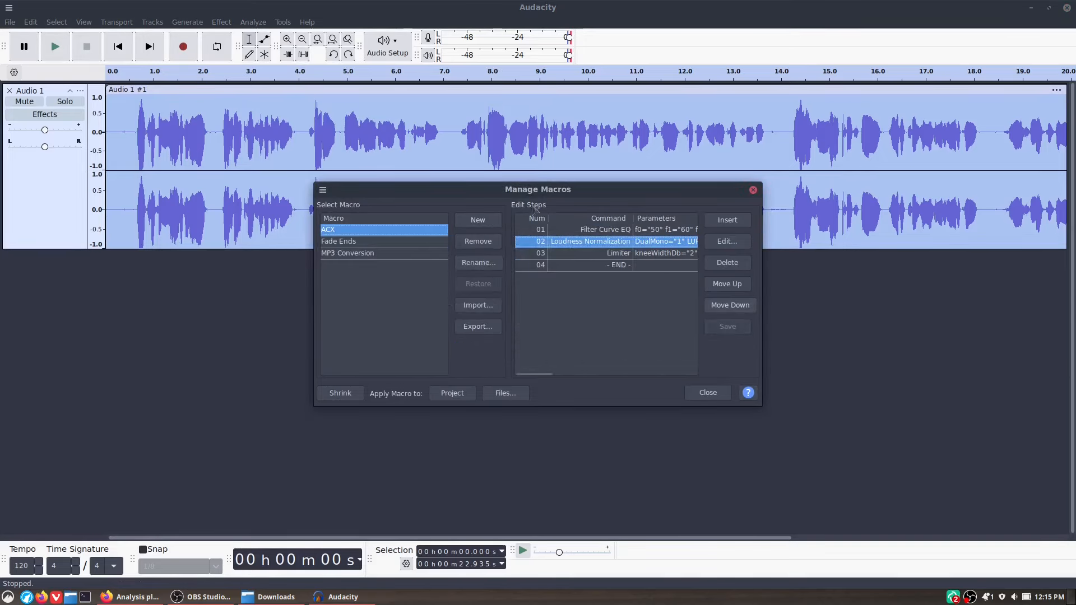
left_click(754, 189)
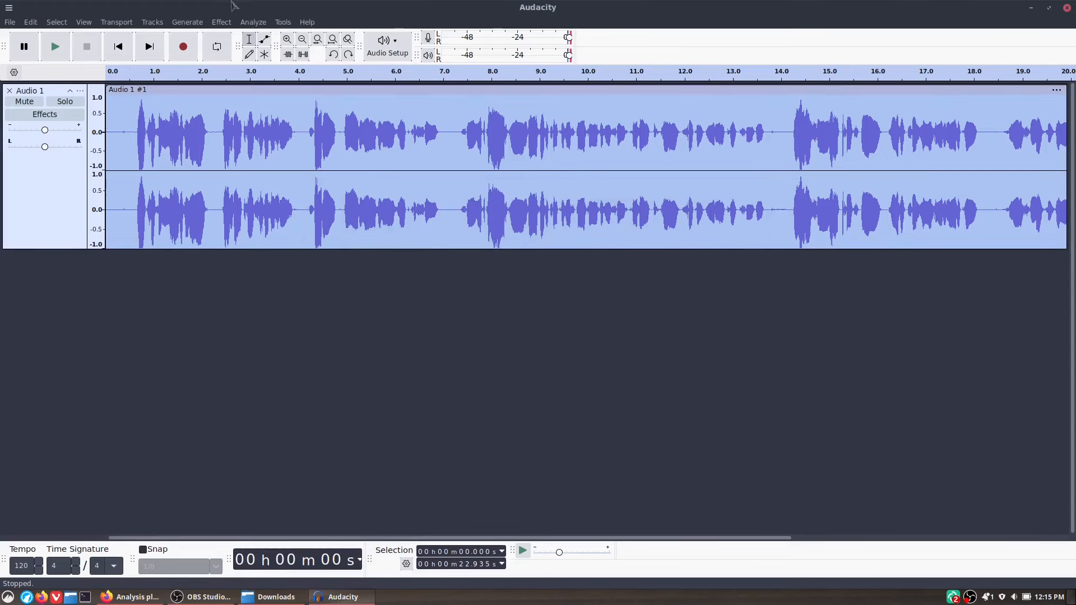
Step: Apply the adjusted ACX macro to the whole recording
left_click(282, 22)
mouse_move(331, 70)
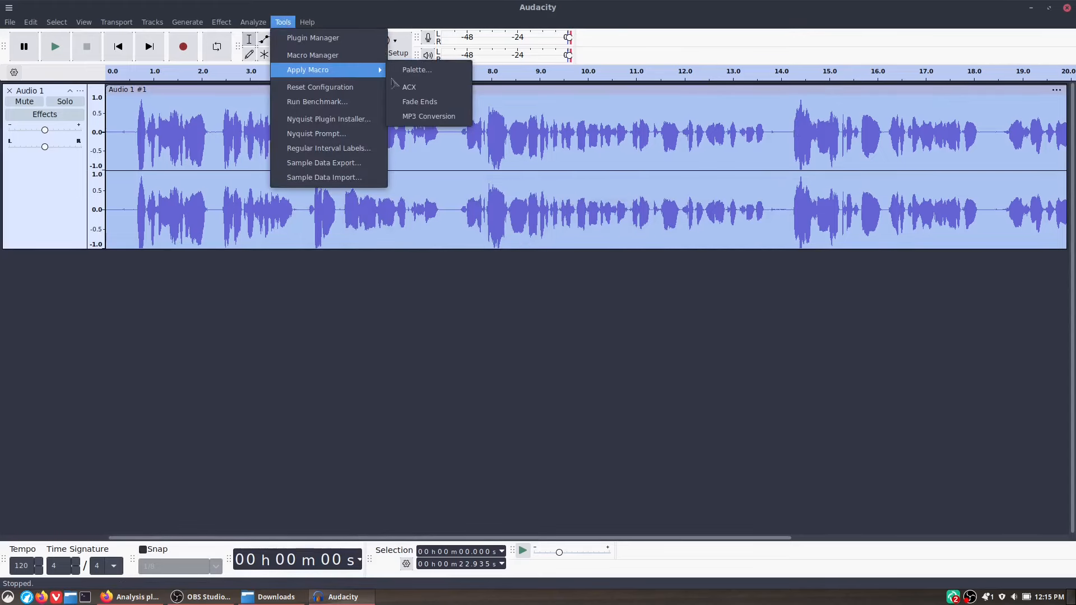
left_click(422, 96)
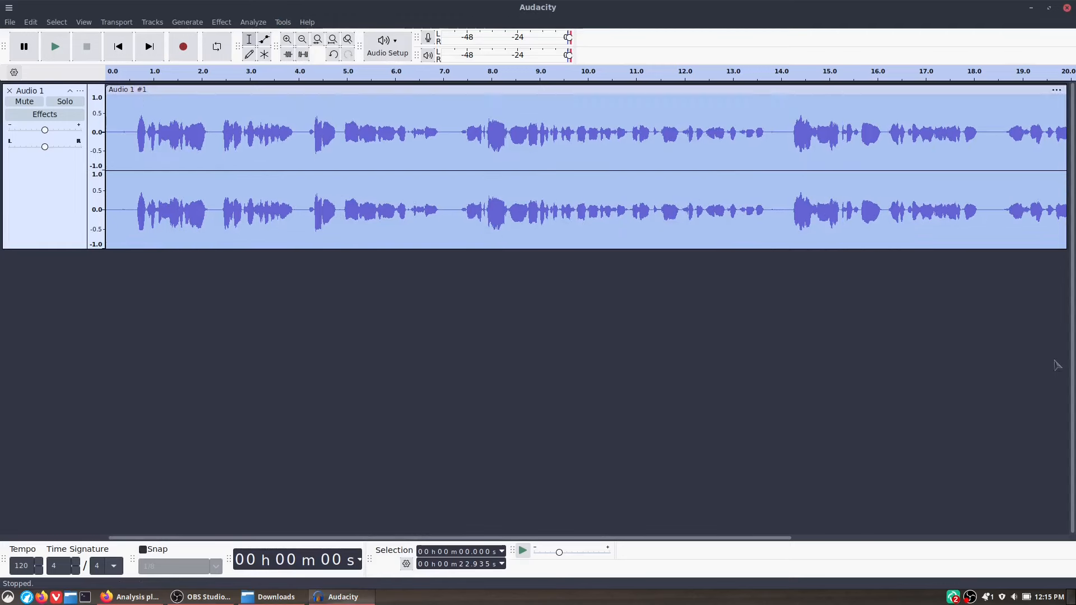
Step: Run ACX Check on the reprocessed recording, dismiss the results, and play back the opening of the track
left_click(253, 22)
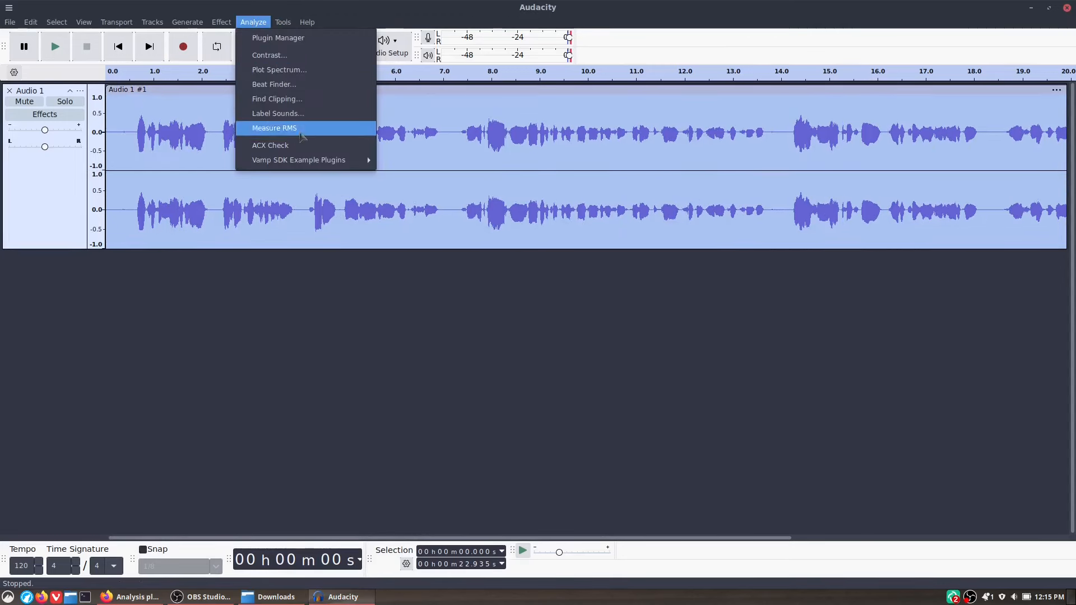
left_click(301, 147)
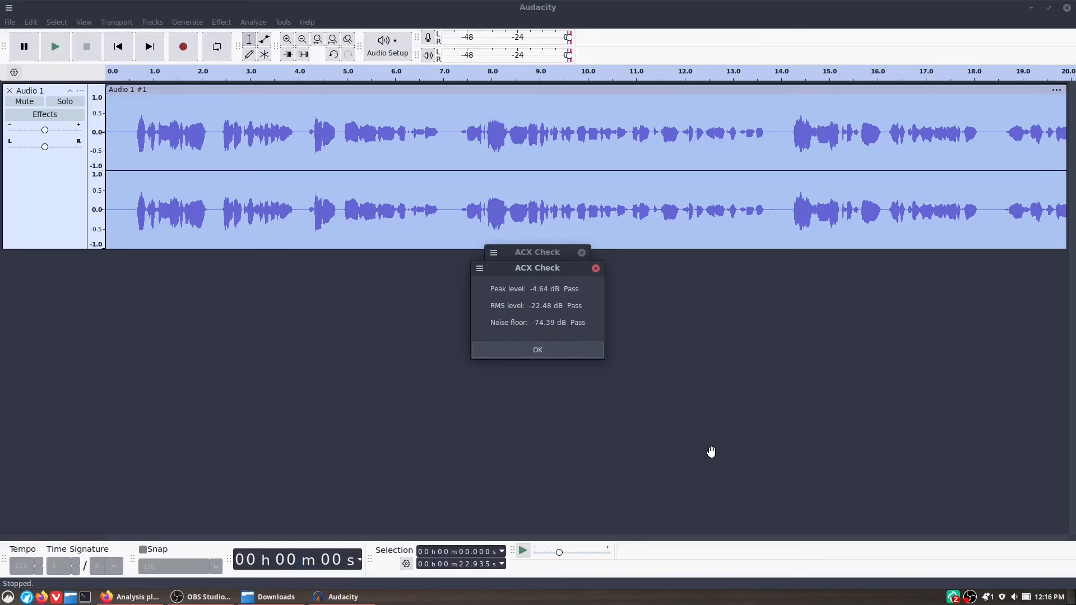
left_click(567, 353)
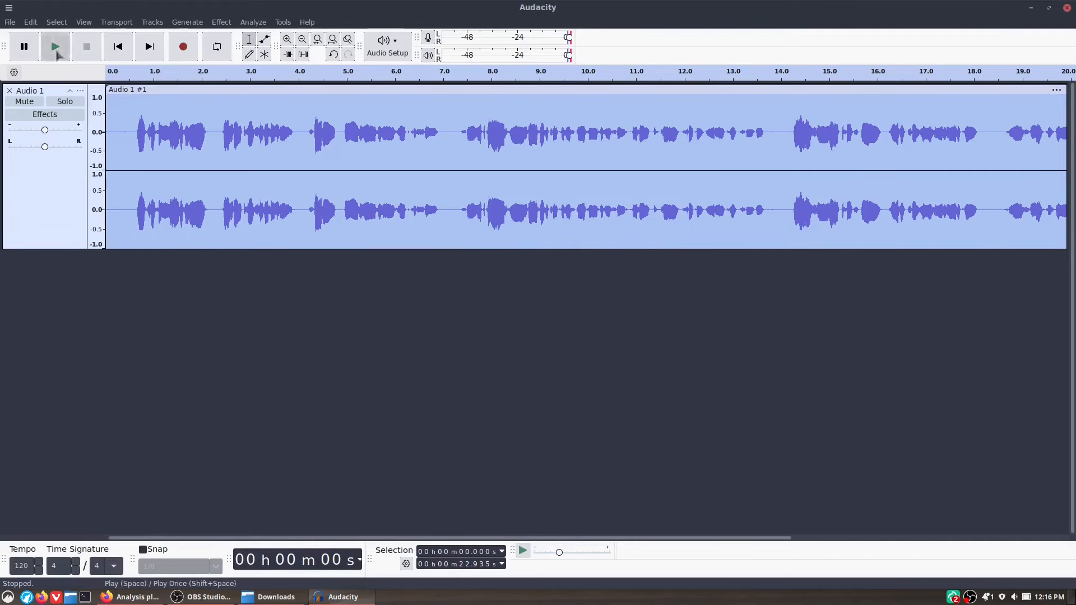
left_click(56, 52)
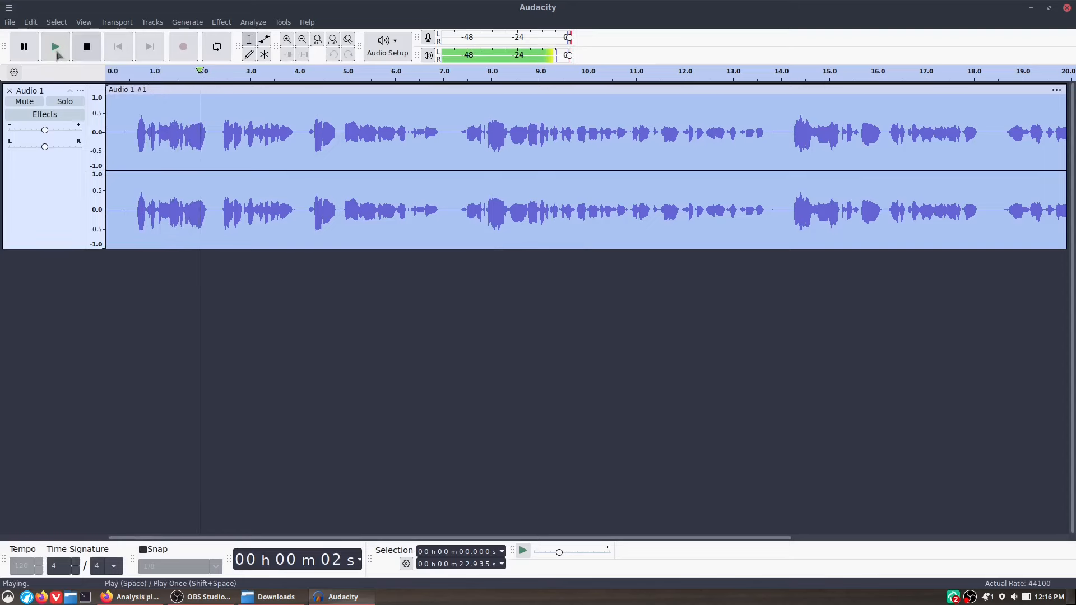
left_click(95, 51)
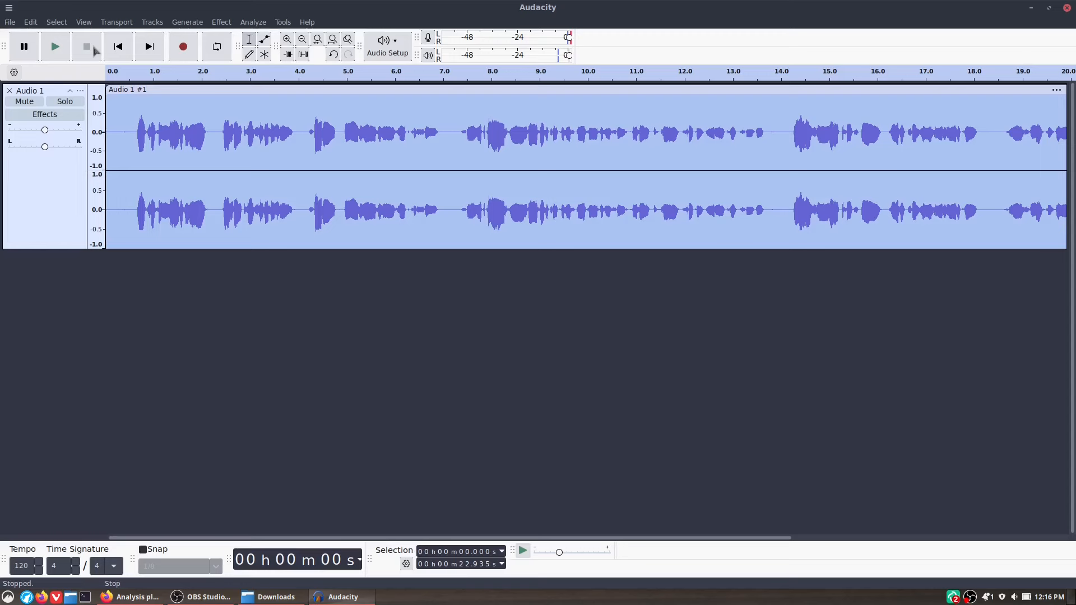
Step: Switch to Firefox and review the MP3 bit rate and sample rate rules in the ACX Audio Submission Requirements
left_click(10, 22)
key("Escape")
left_click(130, 597)
left_click(459, 29)
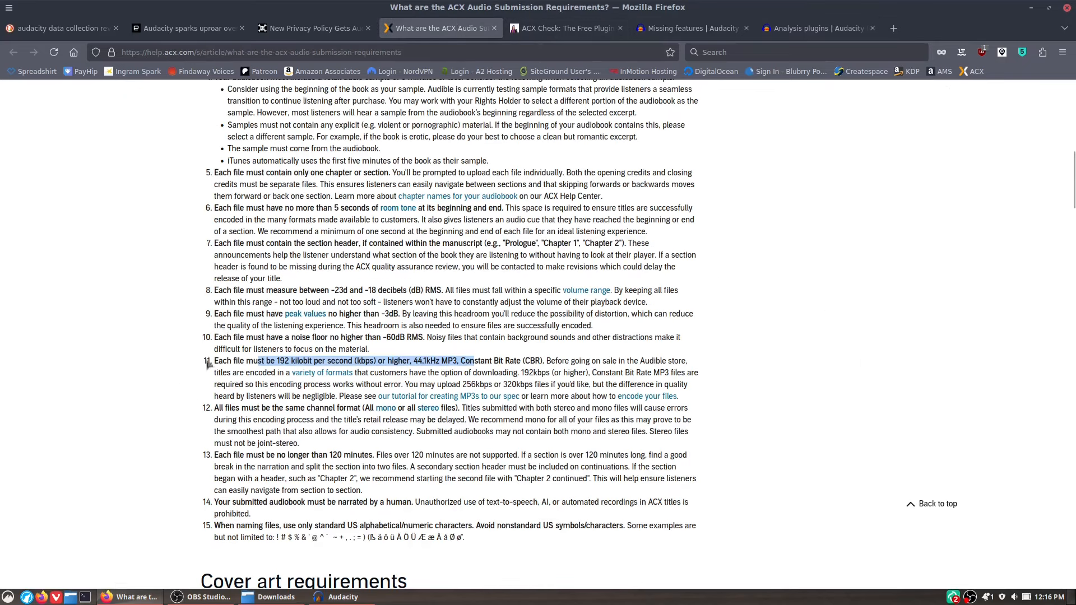
Step: Switch back to Audacity and save the project on the Desktop as test-audacity2
left_click(342, 597)
left_click(8, 22)
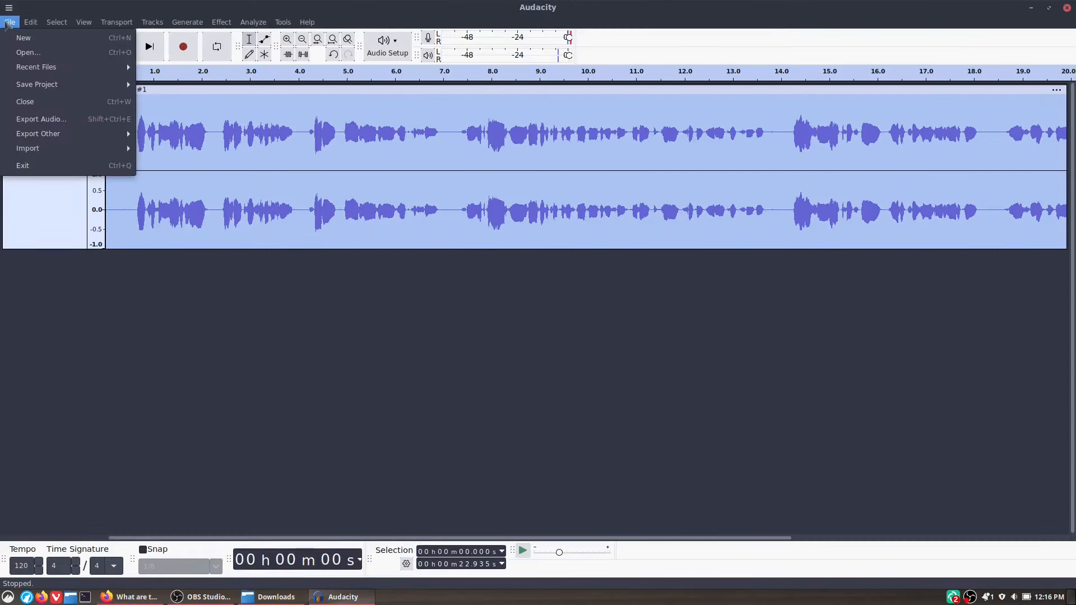
mouse_move(56, 84)
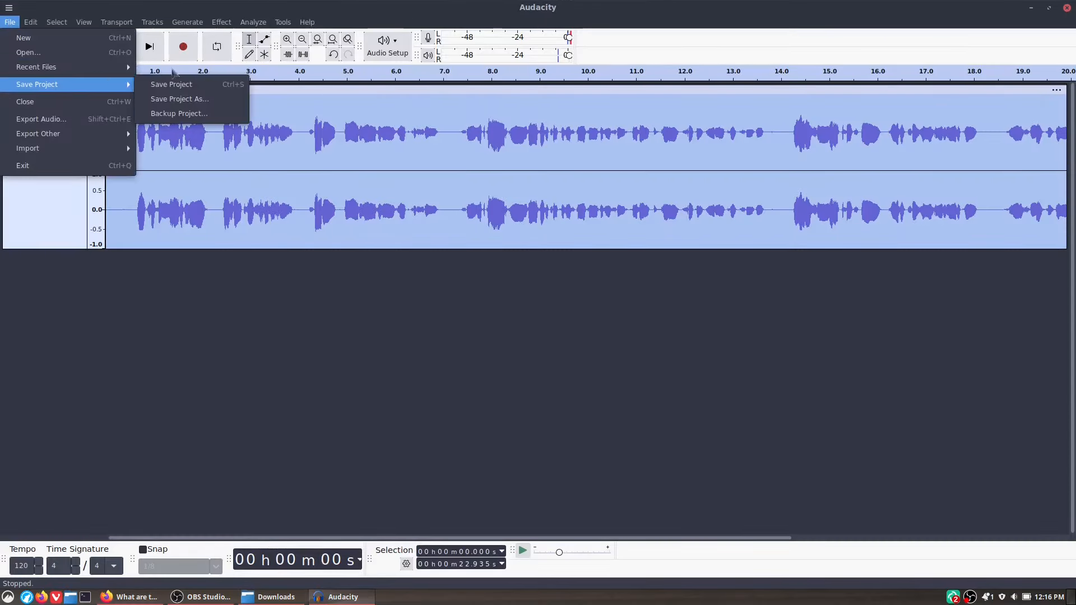
left_click(182, 87)
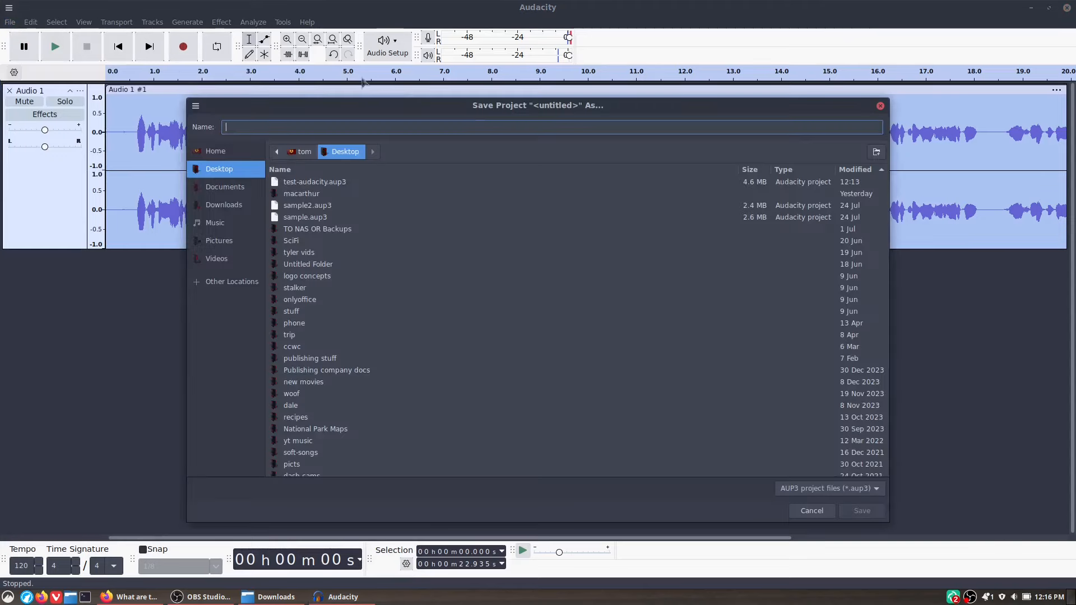
left_click(331, 182)
left_click(272, 125)
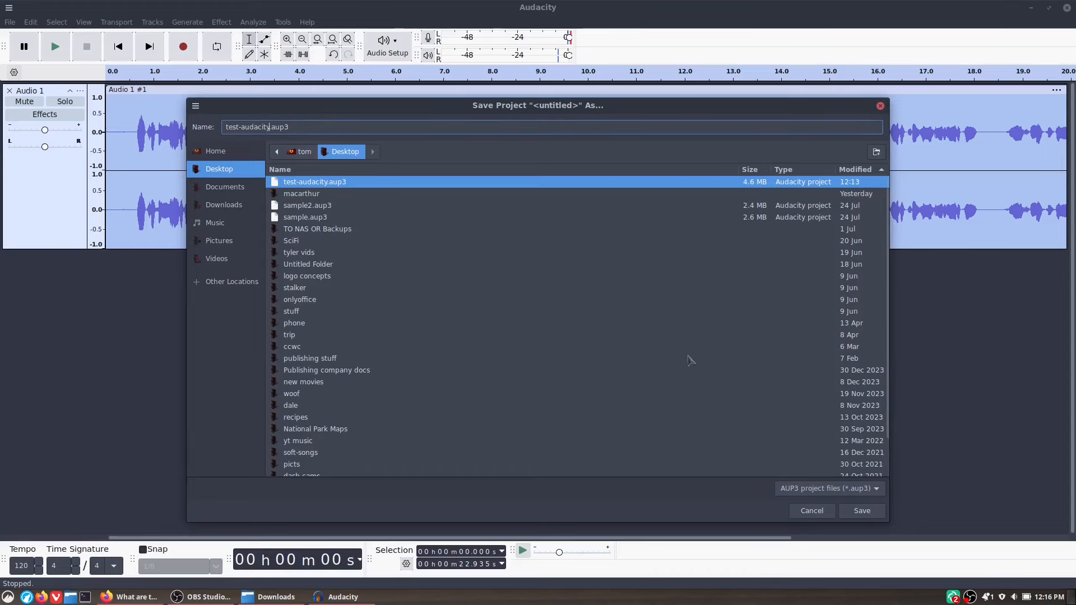
left_click(861, 512)
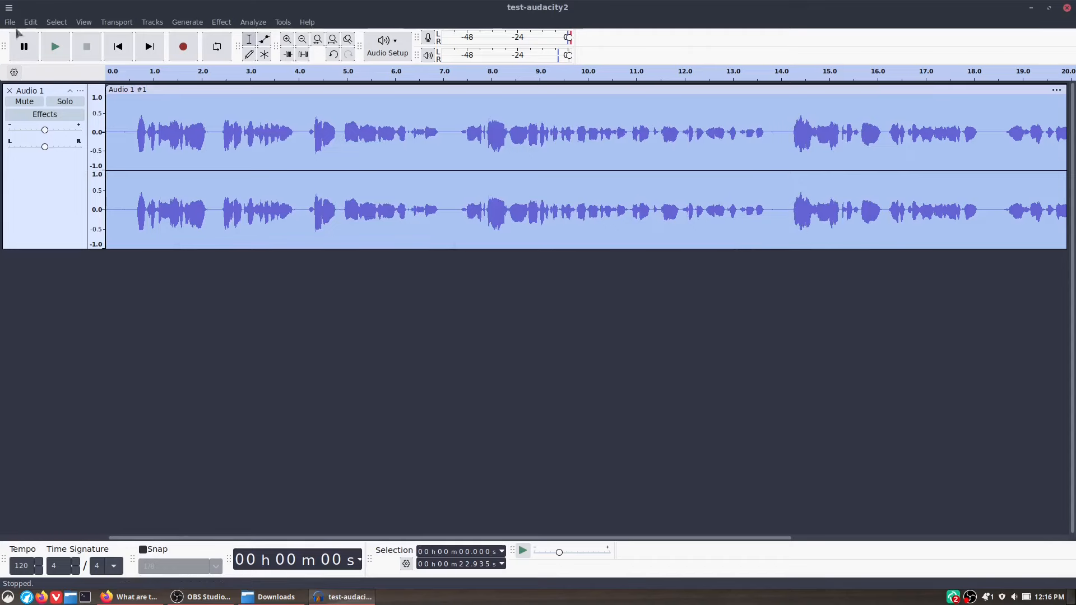
Step: Start an audio export of the test-audacity2 project and set its format to MP3 Files
left_click(10, 22)
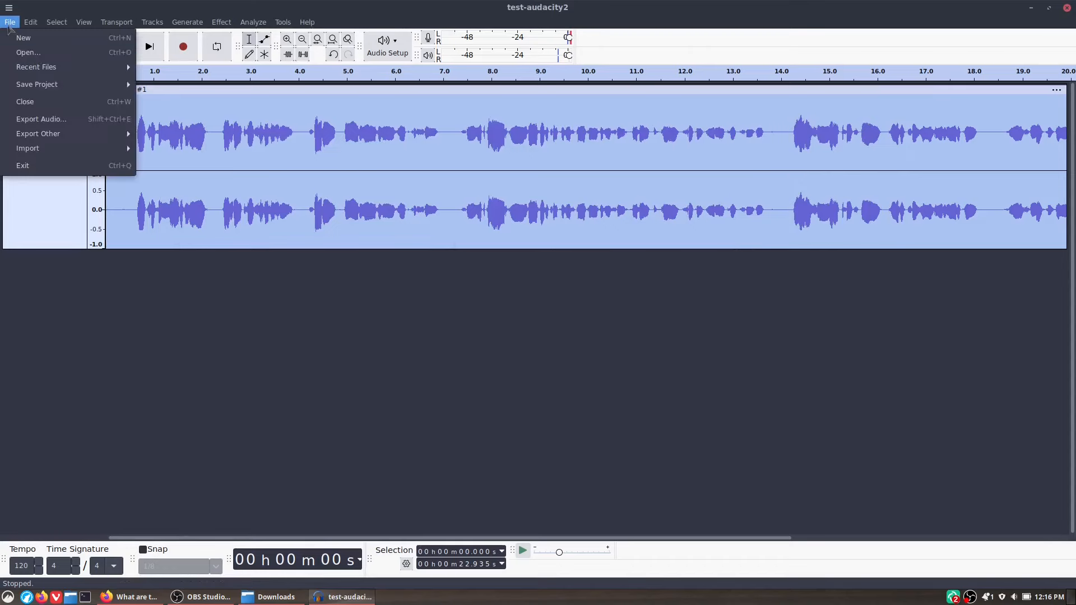
left_click(48, 123)
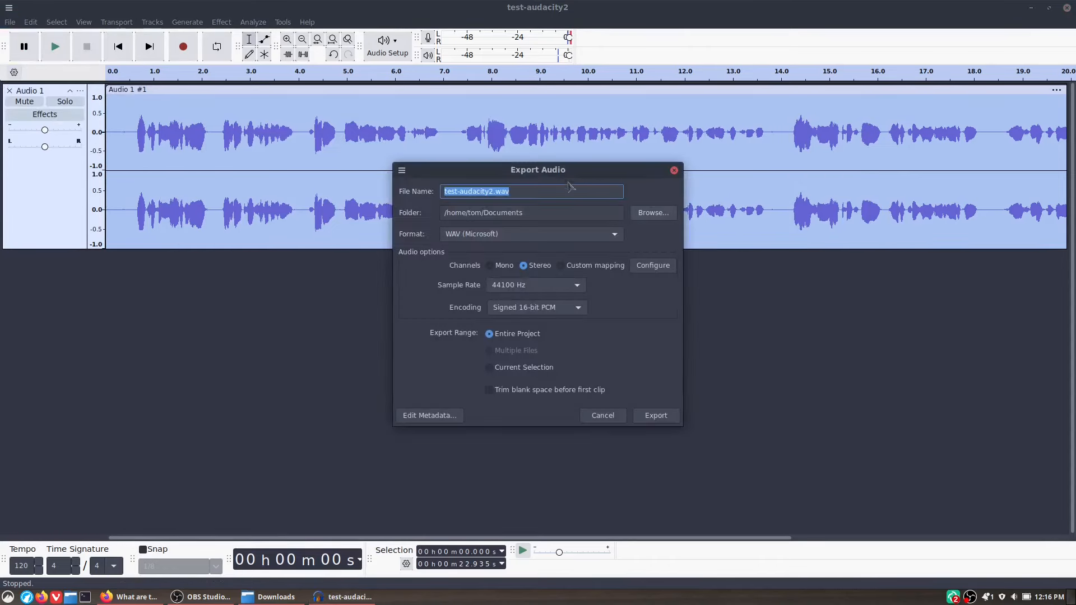
left_click(617, 237)
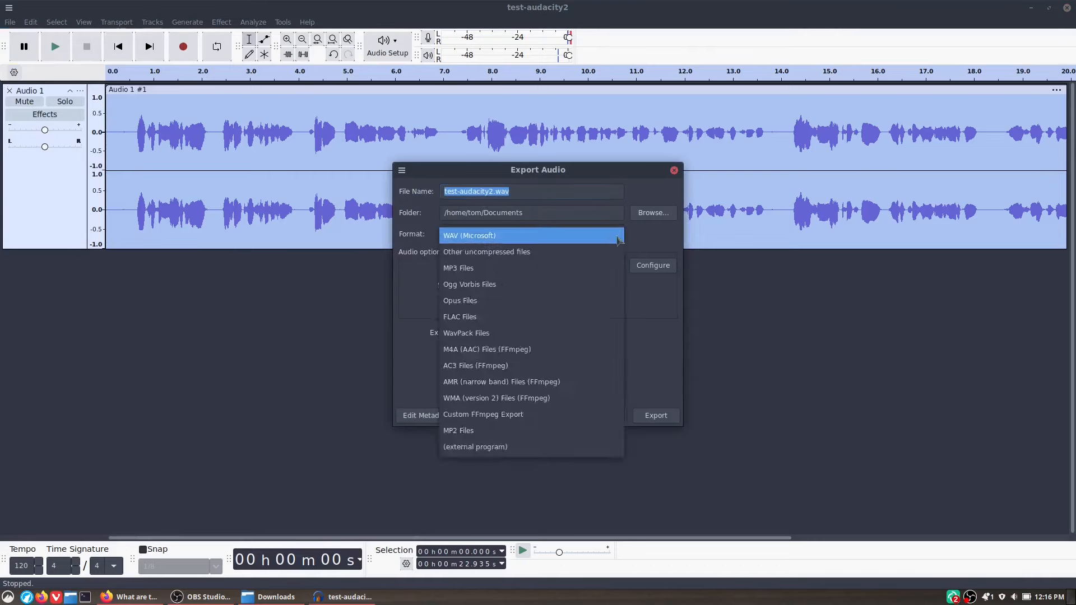
left_click(577, 252)
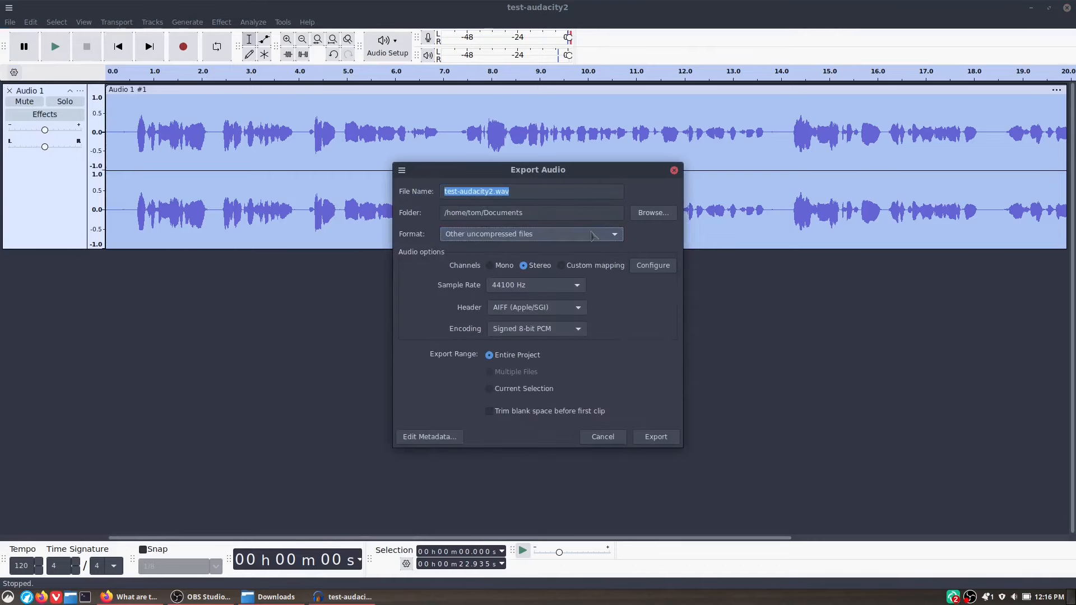
left_click(595, 234)
left_click(555, 250)
left_click(558, 235)
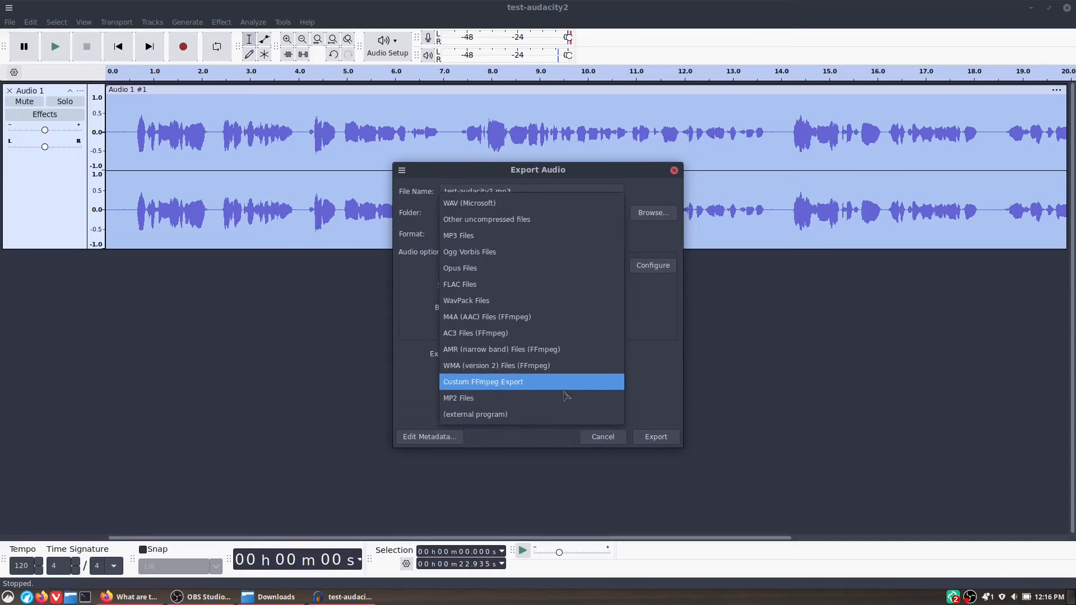
left_click(559, 234)
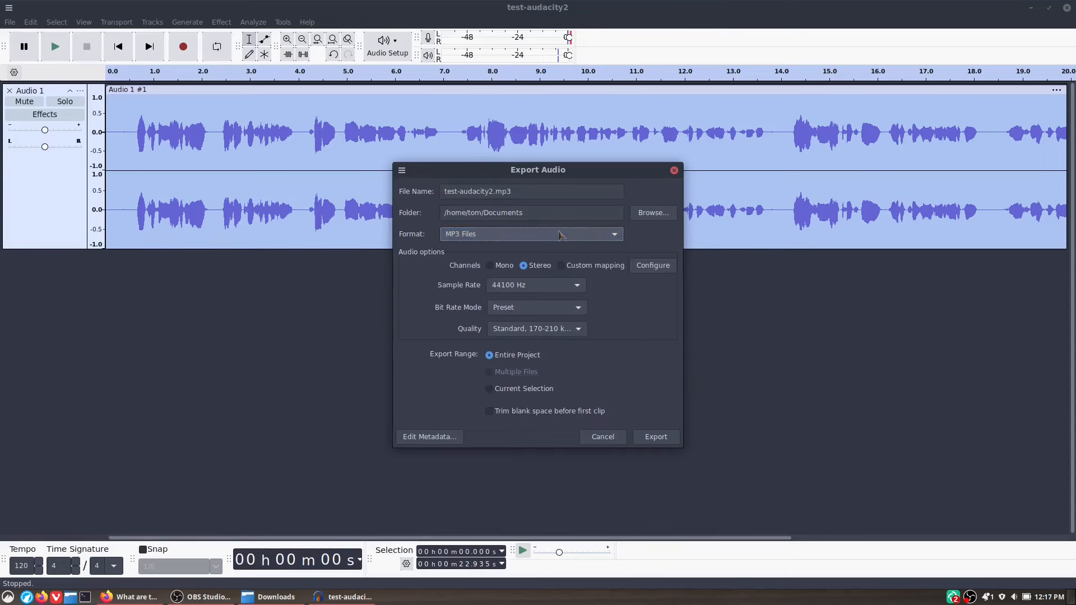